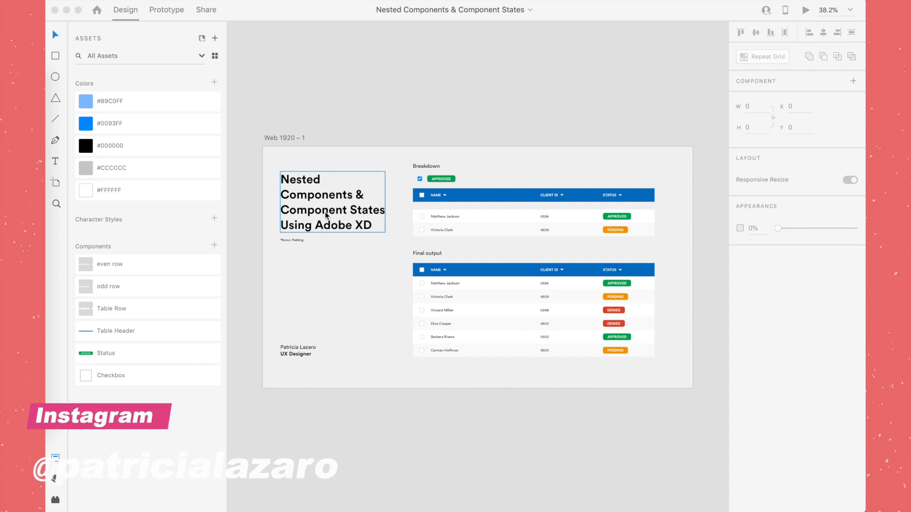
Step: Examine the Breakdown and Final output tables in the finished design
left_click(387, 240)
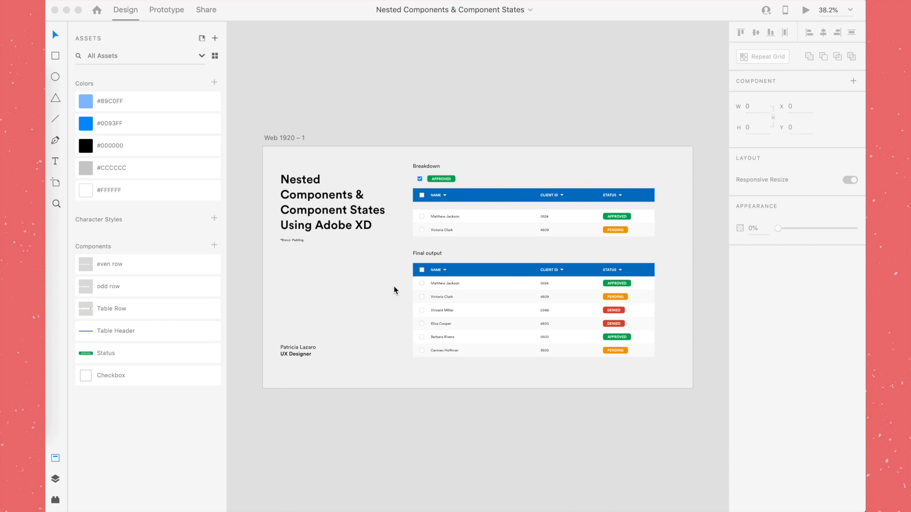
left_click(429, 381)
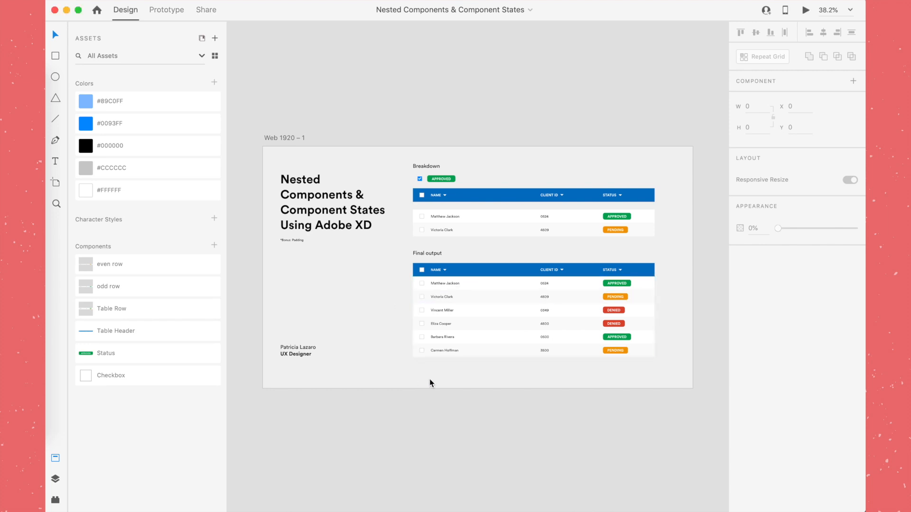
key("super+equal")
left_click_drag(548, 255, 470, 265)
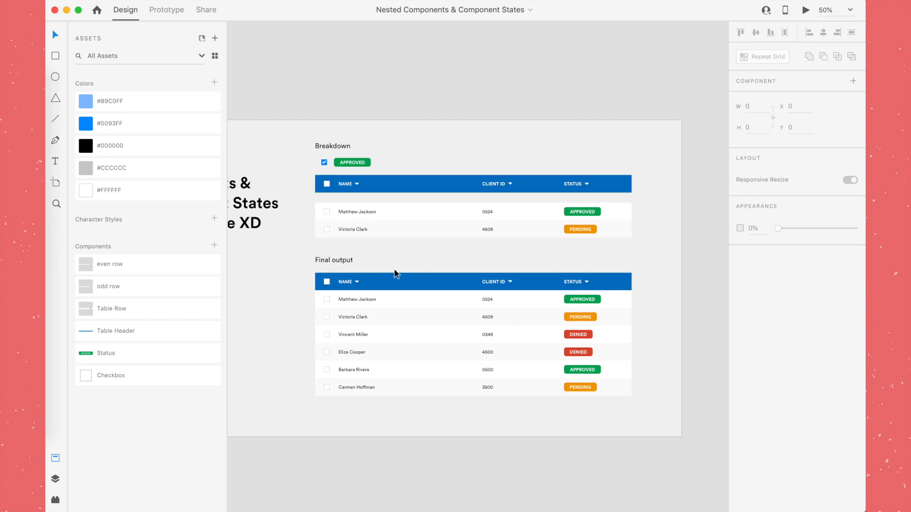
scroll(297, 240, "left", 2)
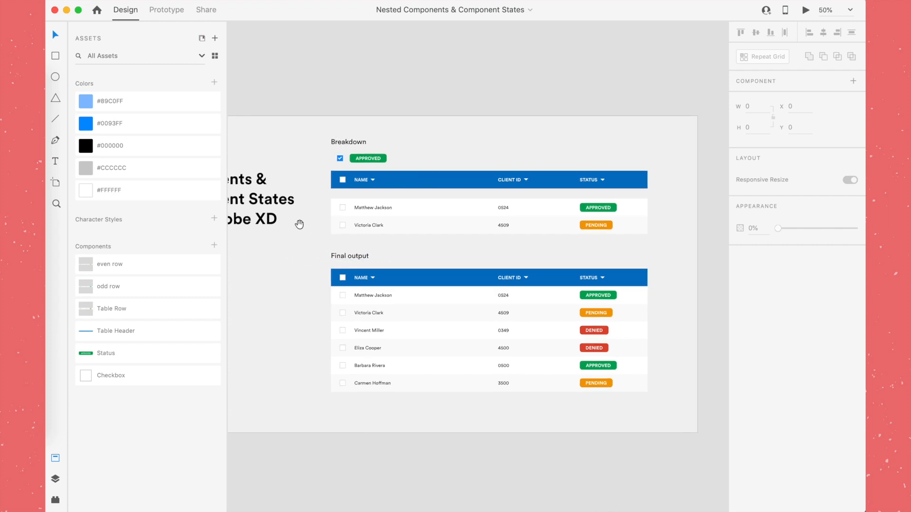
scroll(299, 220, "left", 3)
scroll(299, 219, "up", 1)
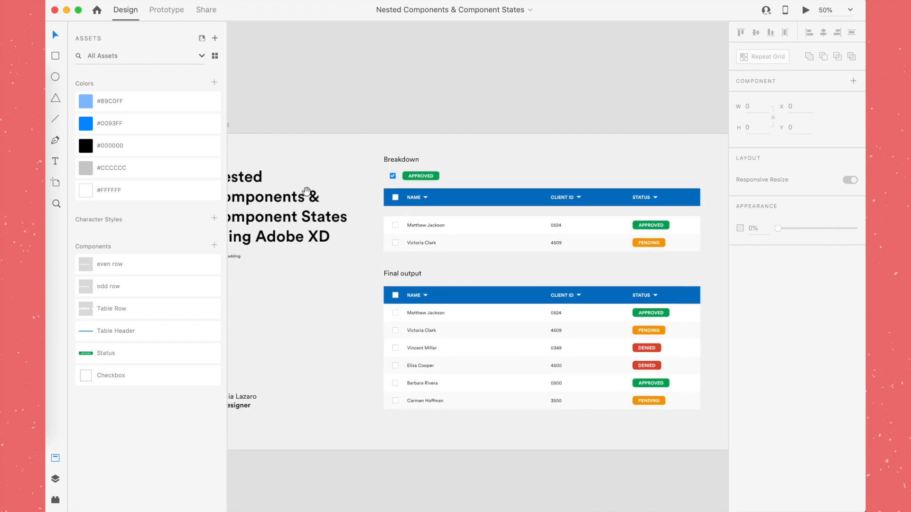
Step: Create a new document with a Web 1920 artboard of 1920 × 1080 px
left_click(88, 2)
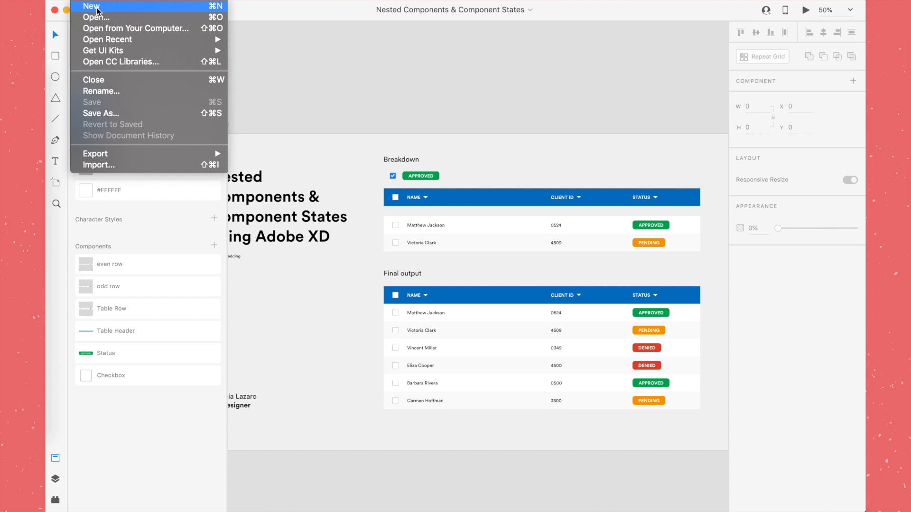
left_click(90, 6)
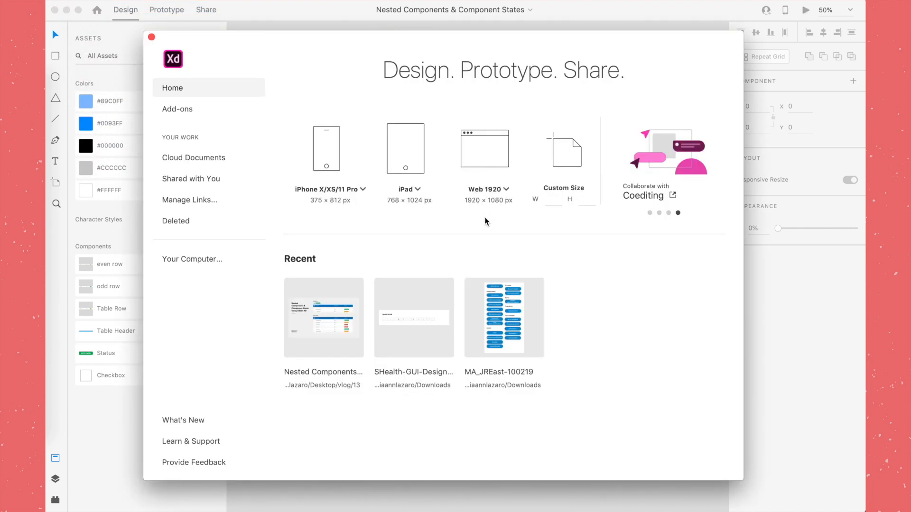
left_click(488, 164)
Step: Position the reference picture of the table in the artboard's upper-right corner and scale it down slightly
left_click_drag(498, 267, 565, 213)
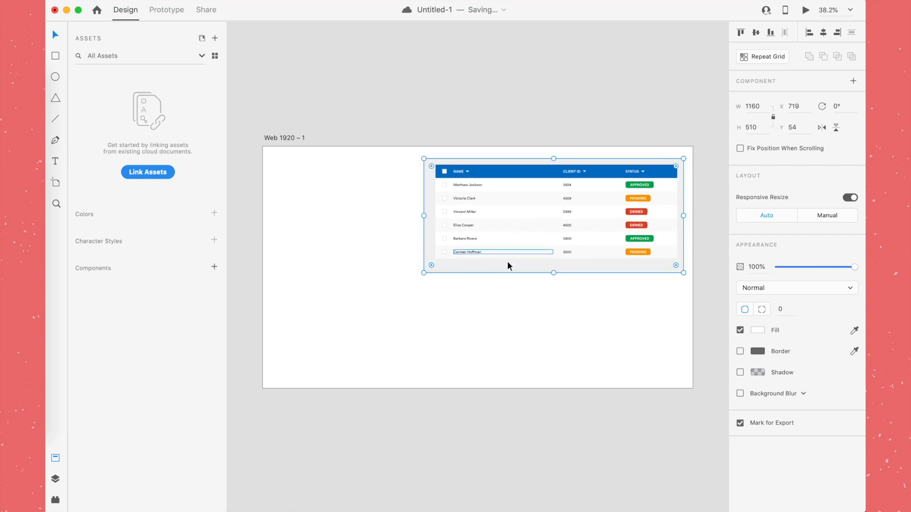
left_click_drag(425, 273, 446, 258)
left_click(437, 264)
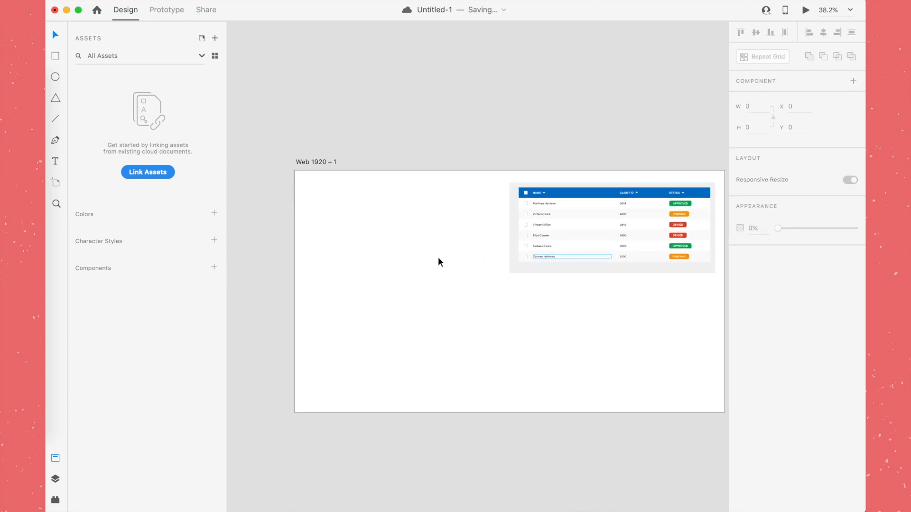
Step: Draw a square in the upper-left area of the artboard and set its width and height to 20
key("super+equal")
left_click_drag(401, 236, 401, 248)
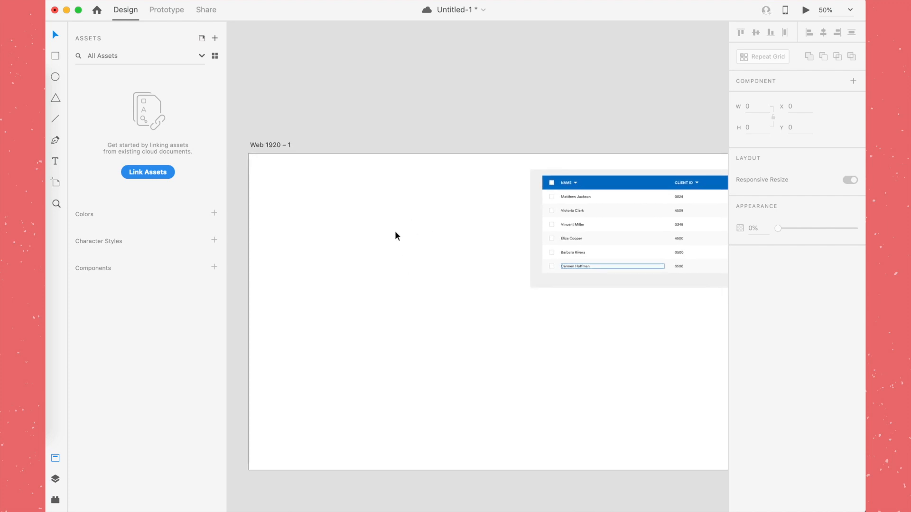
left_click(59, 58)
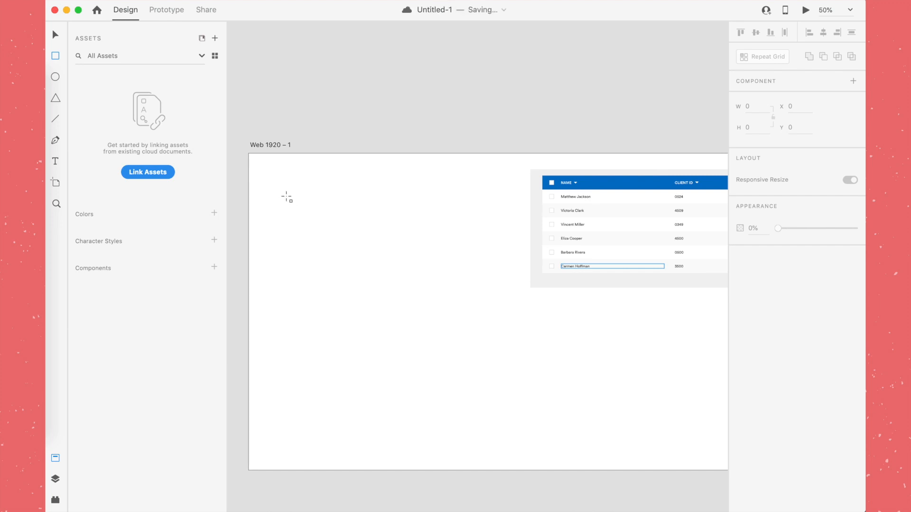
left_click_drag(286, 187, 318, 218)
left_click(757, 107)
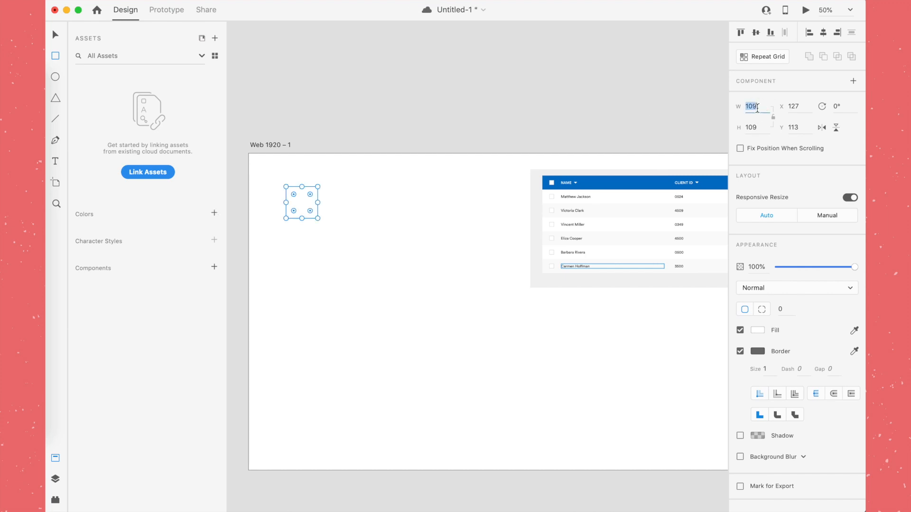
type("20")
left_click(758, 127)
type("20")
key("Return")
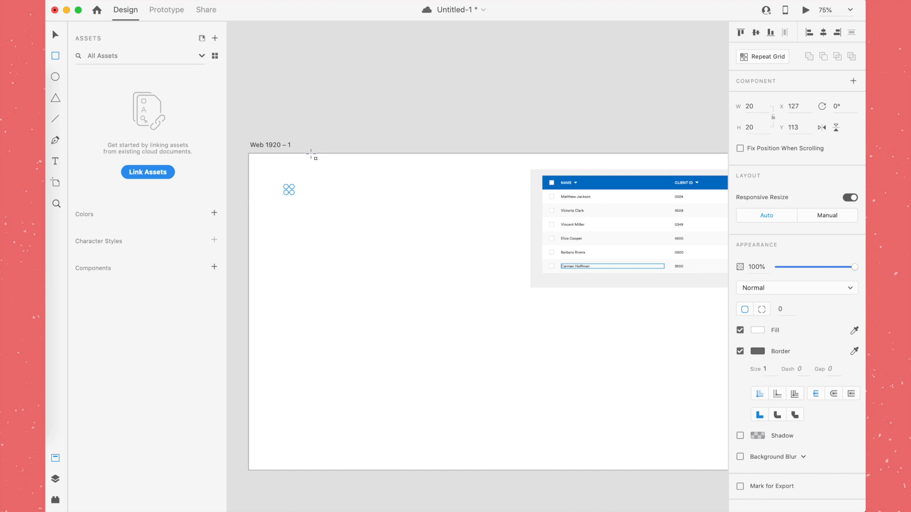
Step: Move the 20 × 20 square slightly upward to X 123, Y 89 on the artboard
key("super+plus")
key("super+plus")
left_click_drag(385, 178, 484, 242)
left_click_drag(266, 218, 471, 202)
key("super+plus")
key("super+plus")
left_click(483, 249)
key("super+plus")
left_click_drag(425, 255, 417, 212)
left_click_drag(453, 185, 451, 202)
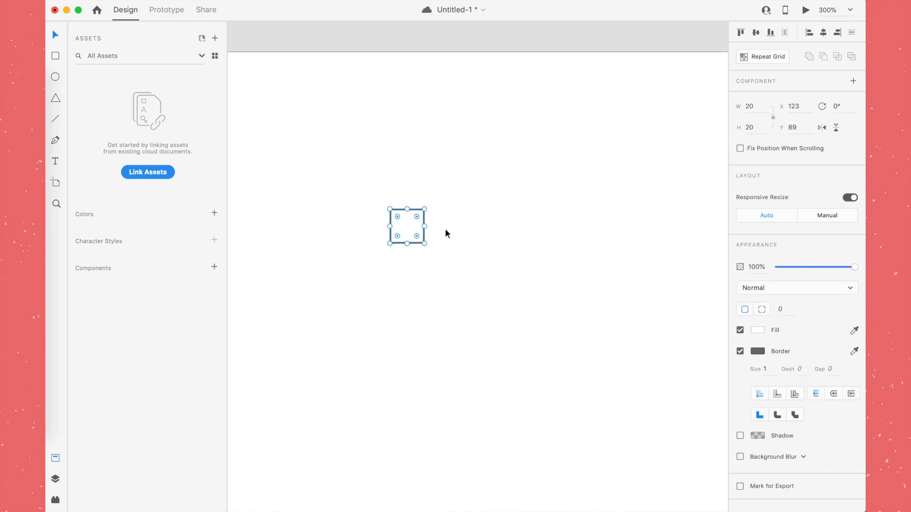
left_click(458, 239)
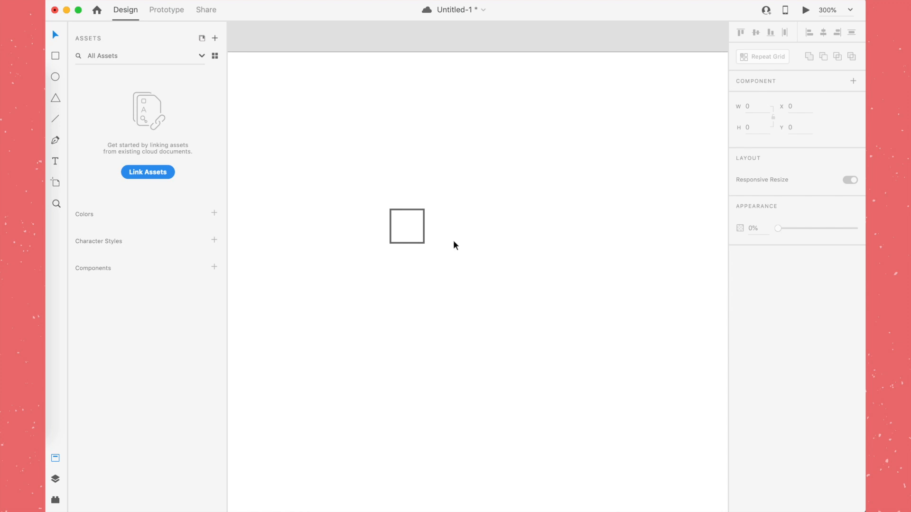
left_click(403, 227)
left_click(467, 235)
left_click(414, 228)
left_click(501, 221)
left_click(408, 228)
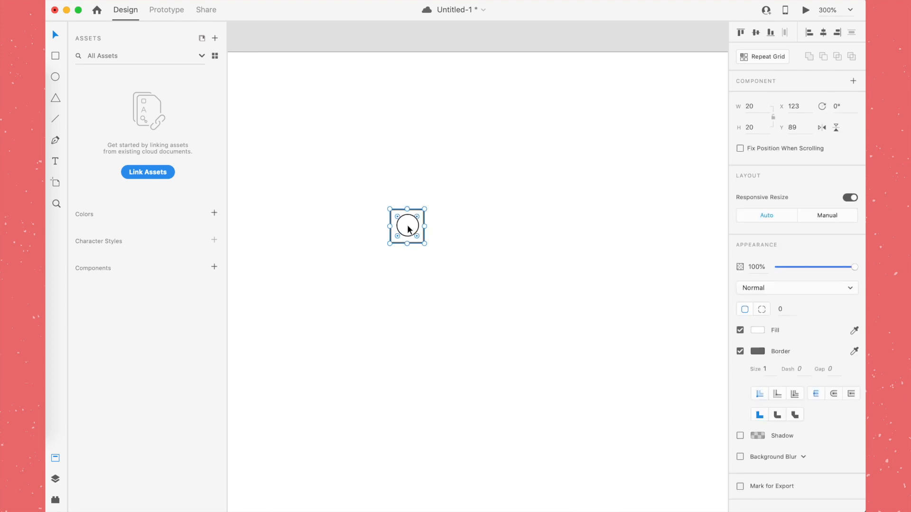
left_click(445, 202)
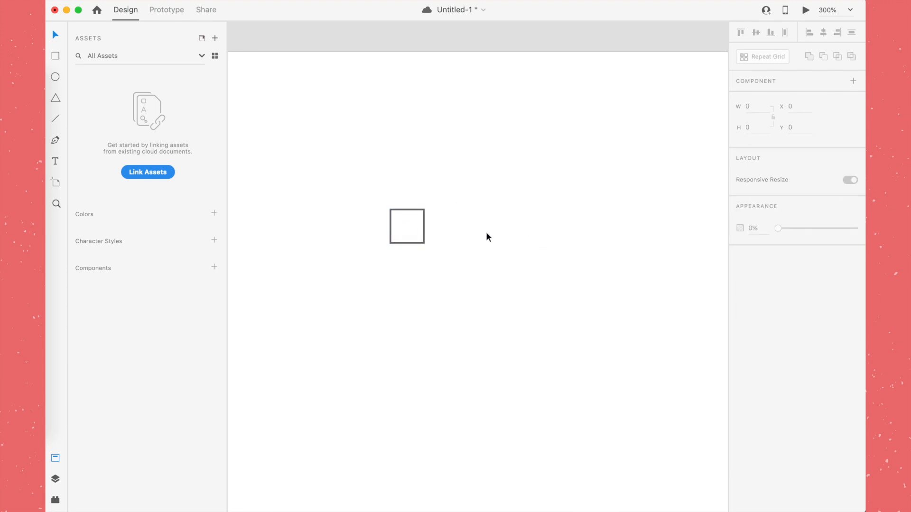
Step: Turn the 20 × 20 square into a component and name it checkbox
left_click(408, 233)
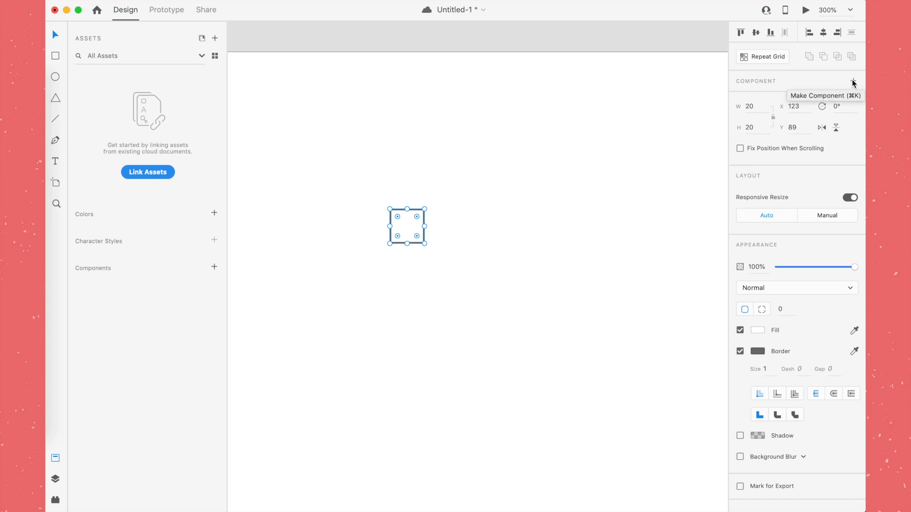
right_click(411, 228)
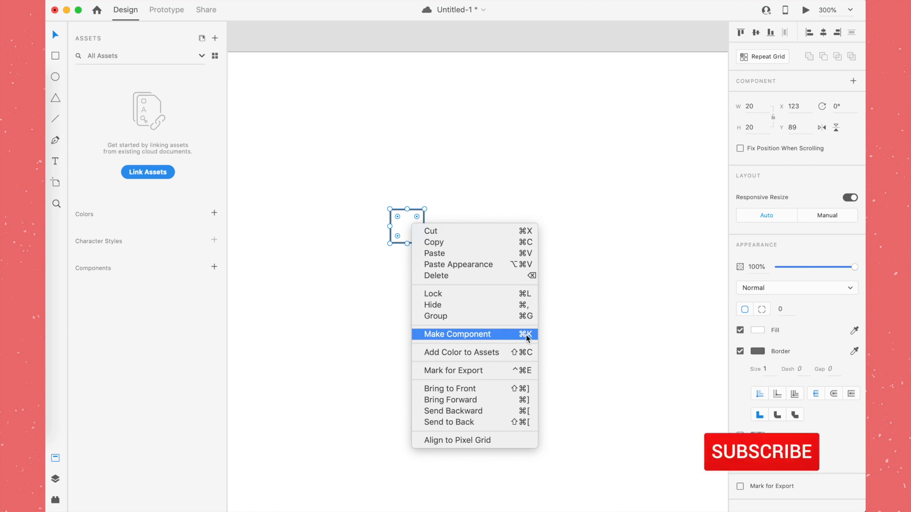
left_click(506, 335)
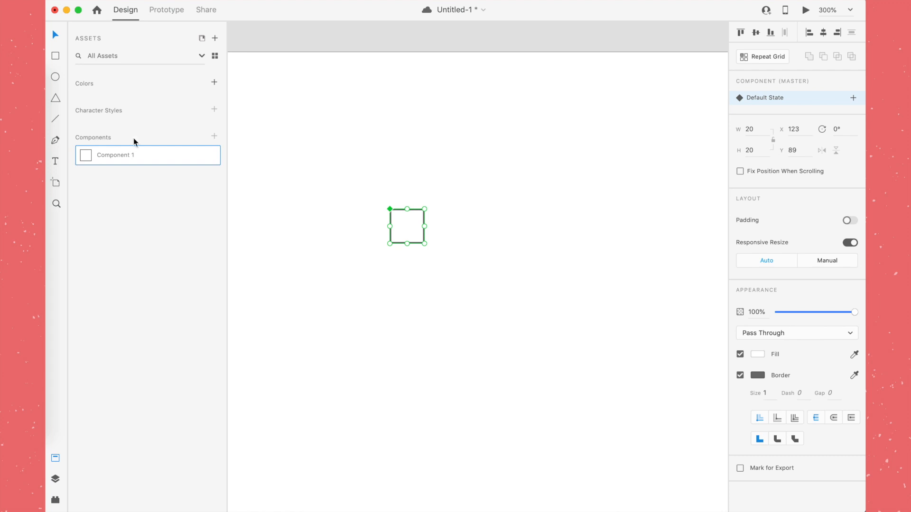
double_click(126, 156)
type("checkbox")
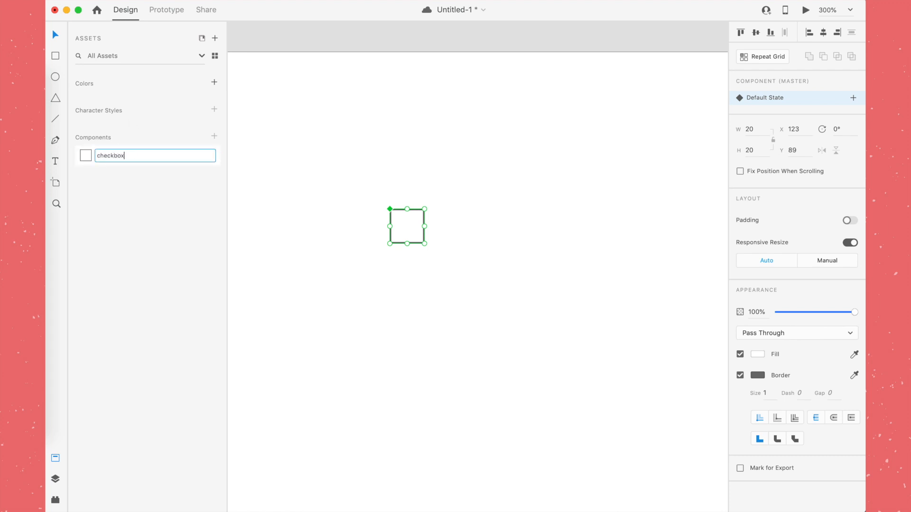
key("Return")
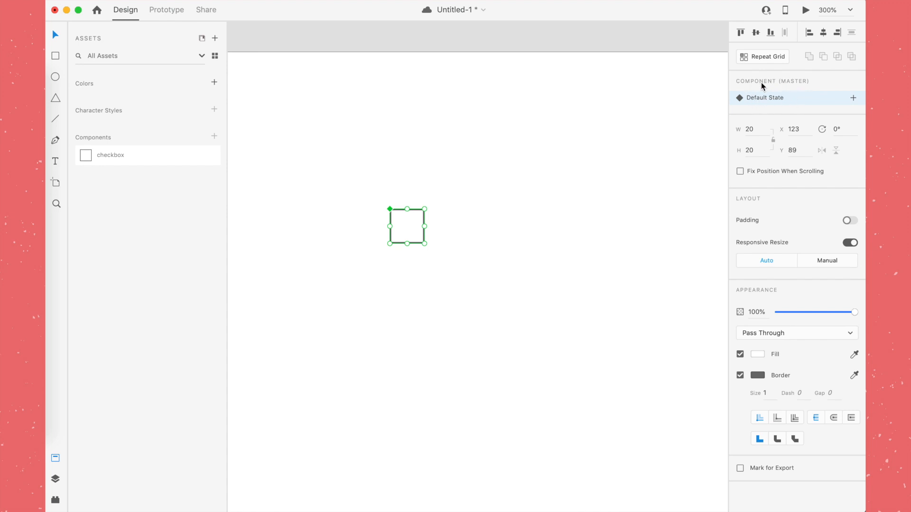
Step: Add a Hover State to the checkbox component, keeping the suggested state name
left_click(853, 99)
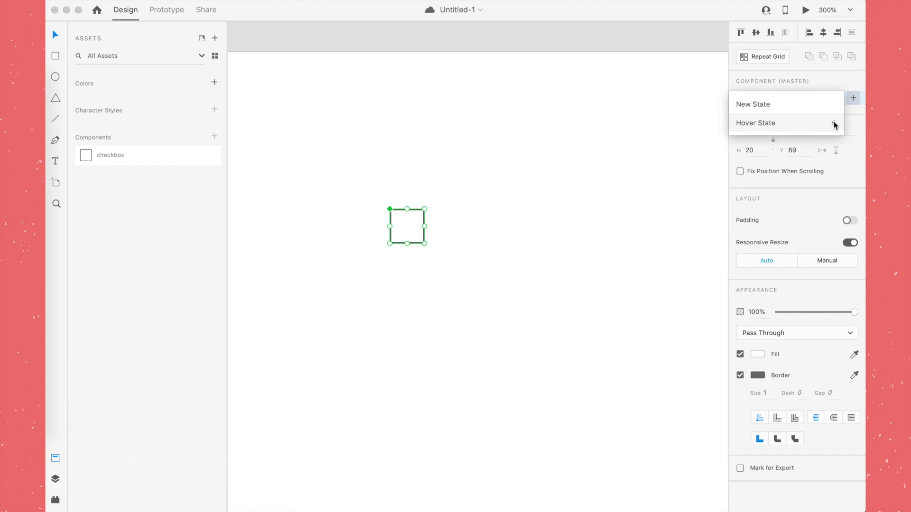
left_click(859, 88)
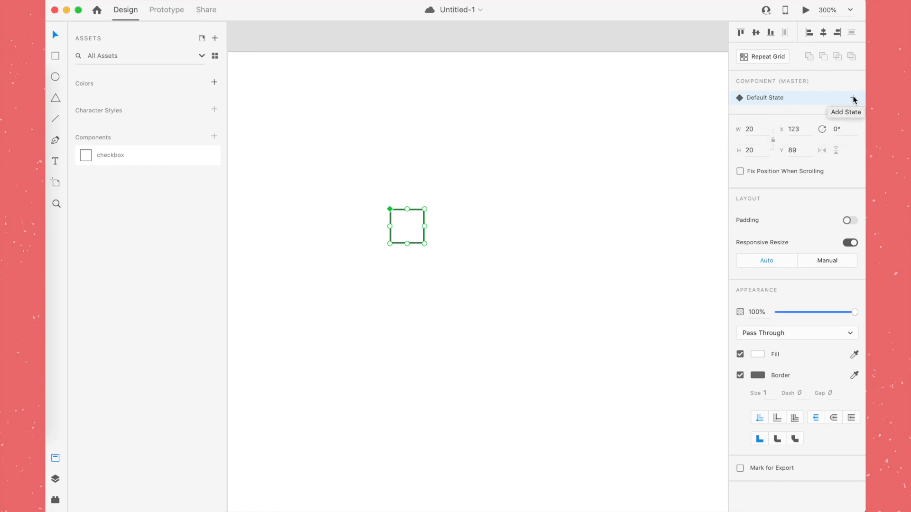
left_click(854, 98)
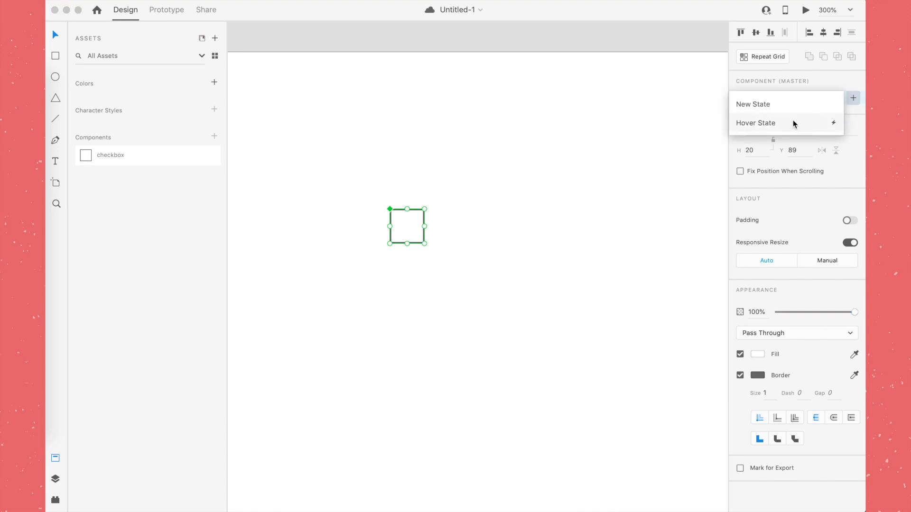
left_click(782, 122)
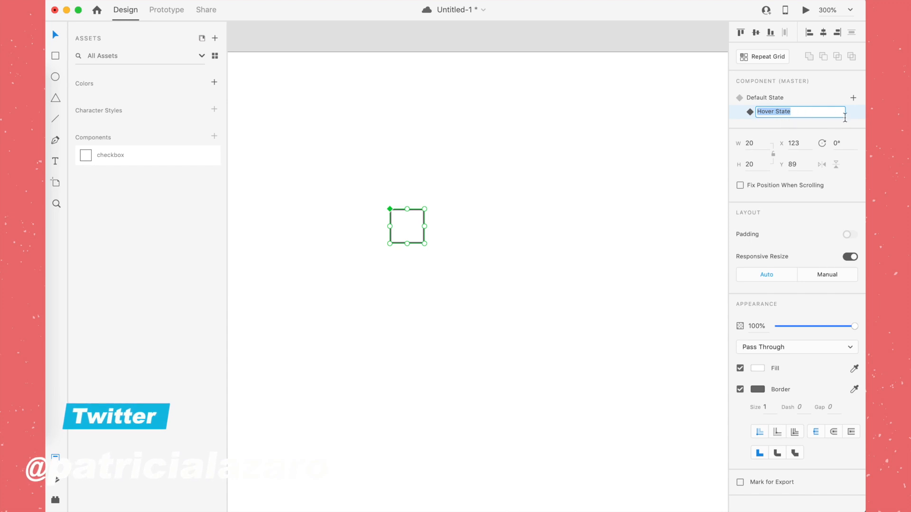
key("Return")
Step: Switch repeatedly between the checkbox component's Default State and Hover State to compare them
left_click(770, 99)
left_click(772, 108)
left_click(773, 100)
left_click(776, 114)
left_click(772, 98)
left_click(772, 114)
left_click(771, 99)
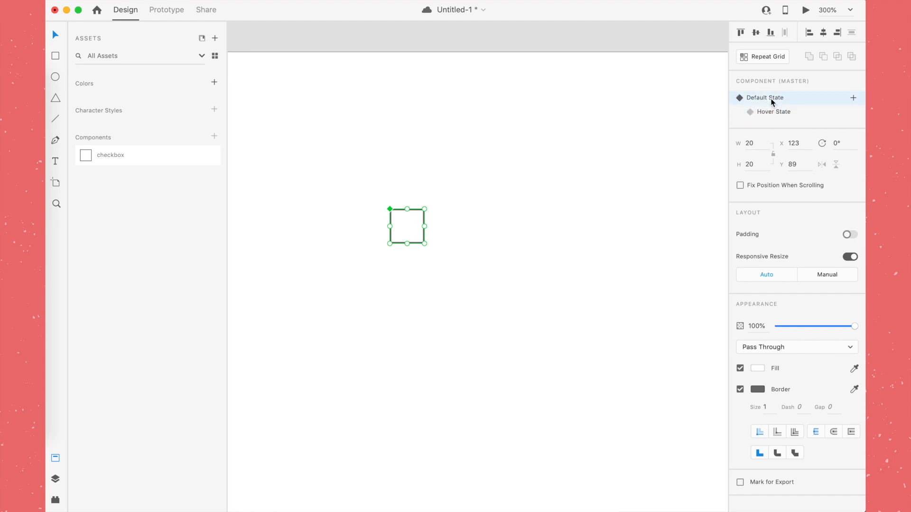
left_click(774, 112)
left_click(772, 98)
left_click(773, 113)
left_click(773, 98)
left_click(779, 113)
left_click(772, 99)
left_click(777, 113)
left_click(772, 99)
left_click(772, 114)
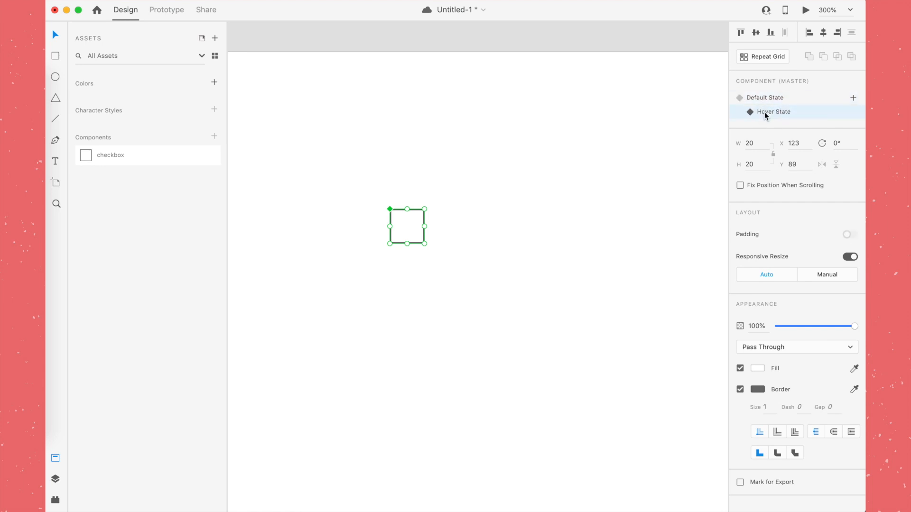
left_click(769, 99)
Step: In the checkbox component's Hover State, change the square's border colour to light blue
left_click(769, 112)
left_click(416, 232)
left_click(417, 232)
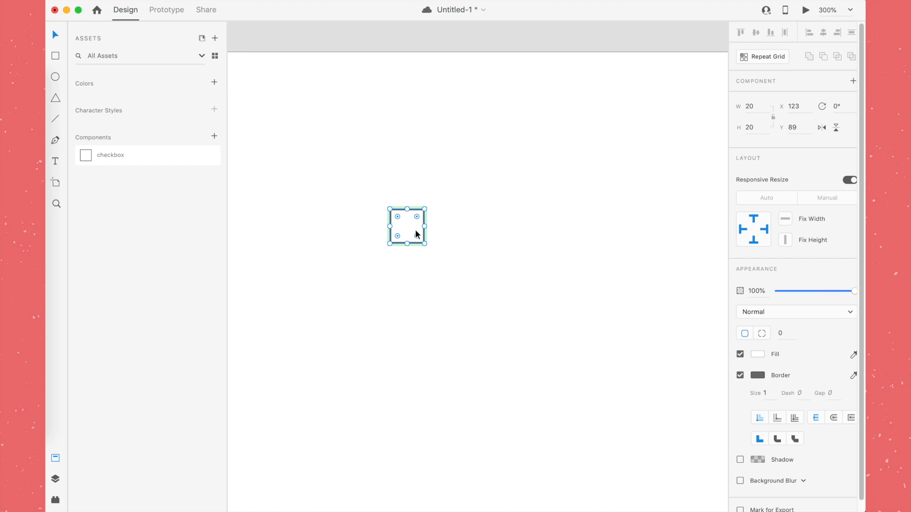
left_click(758, 375)
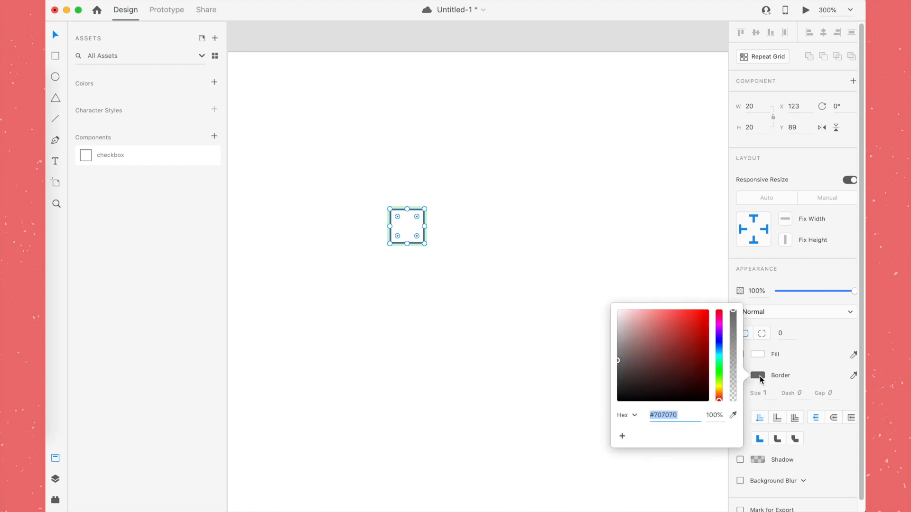
left_click_drag(717, 360, 717, 351)
left_click_drag(686, 319, 687, 310)
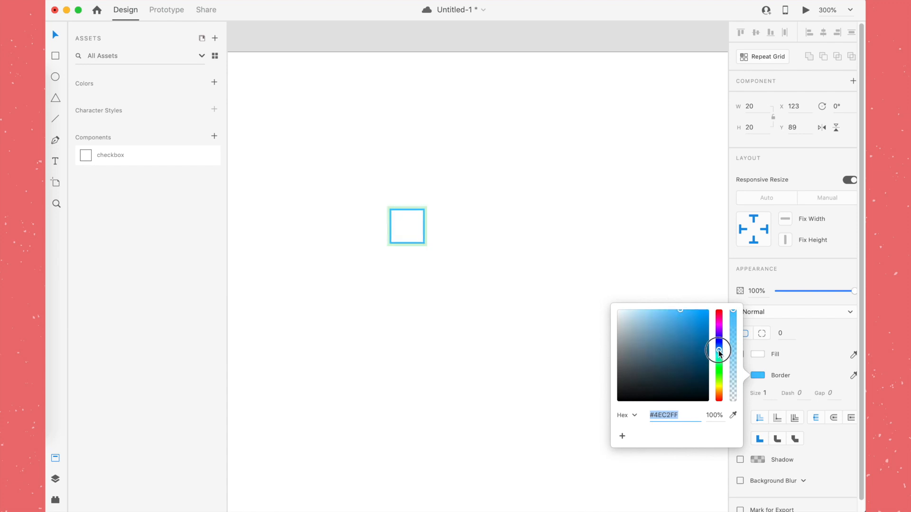
left_click(443, 239)
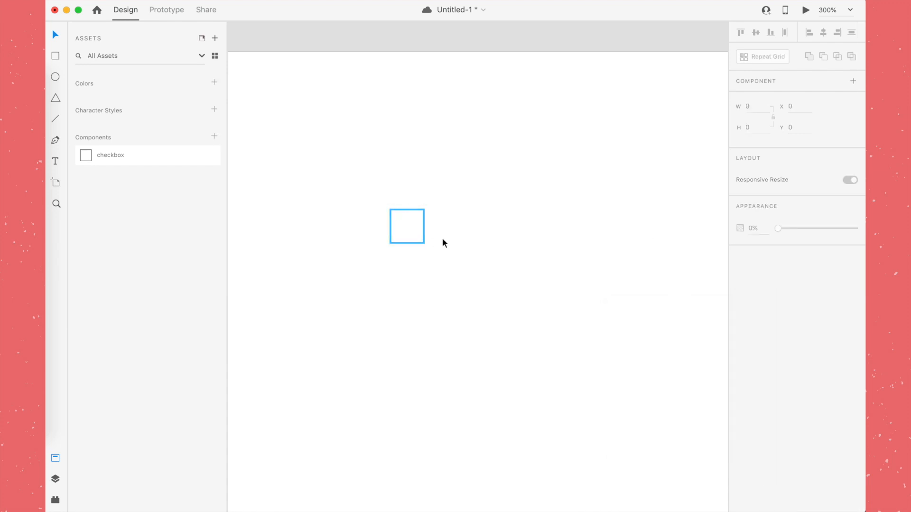
Step: Check how the checkbox's border colour differs between its Default State and Hover State
left_click(412, 233)
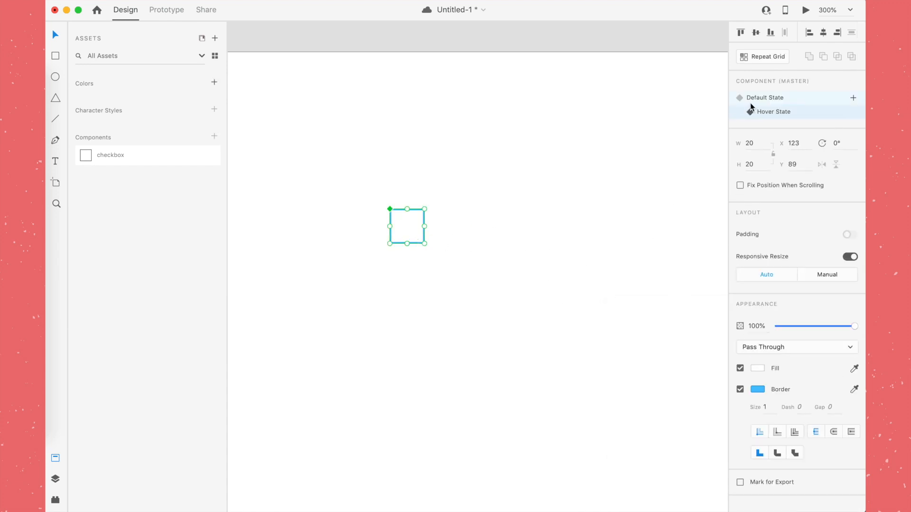
left_click(766, 99)
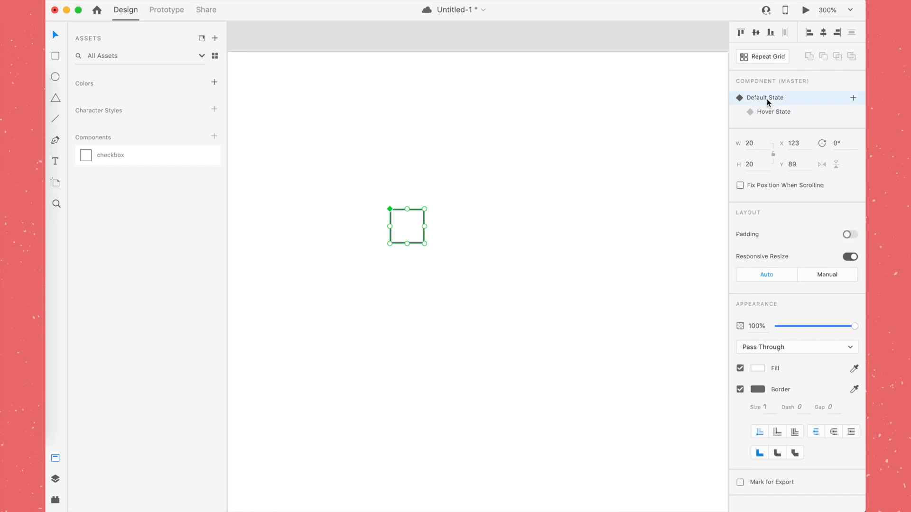
left_click(767, 114)
left_click(768, 99)
left_click(767, 113)
left_click(766, 98)
left_click(765, 113)
left_click(765, 97)
left_click(765, 114)
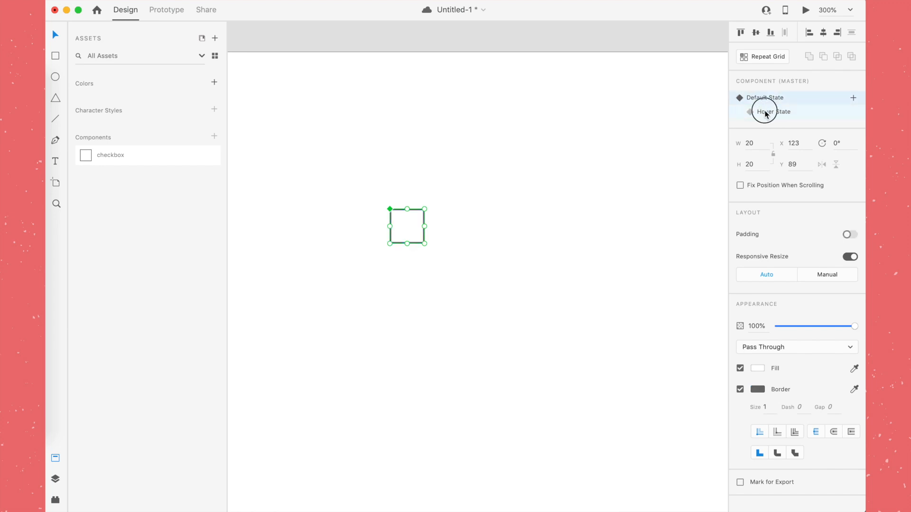
Step: Add a new state named Checked to the checkbox component
left_click(853, 98)
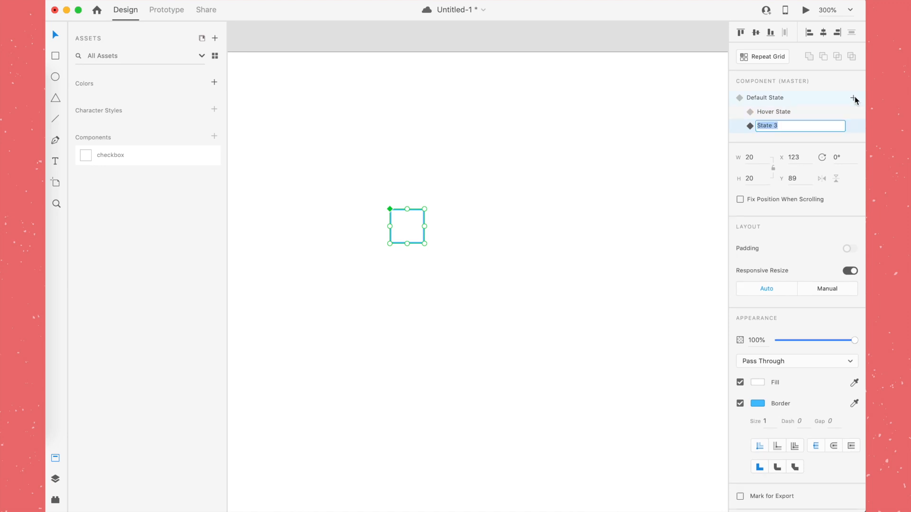
left_click(801, 126)
left_click_drag(823, 127, 714, 127)
key("BackSpace")
type("Checked")
key("Return")
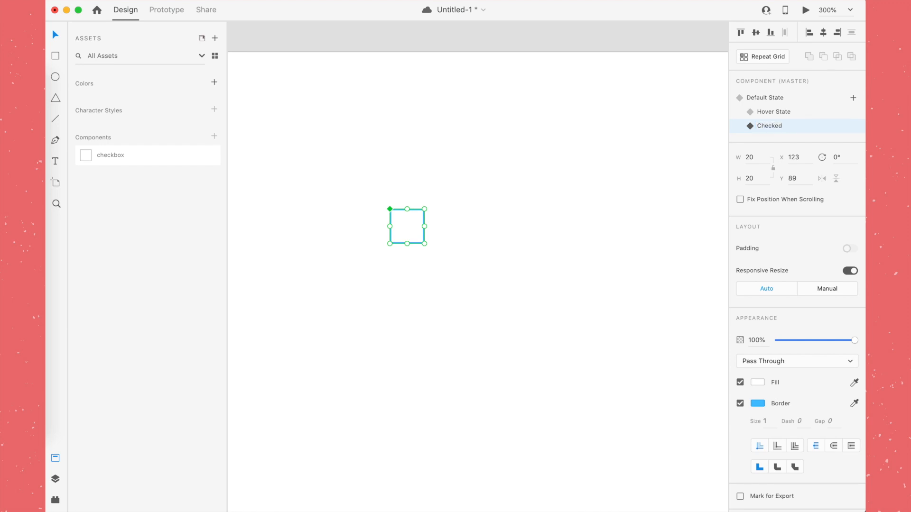
Step: In the checkbox's Checked state, fill the square with the border's light blue and turn off its border
left_click(766, 112)
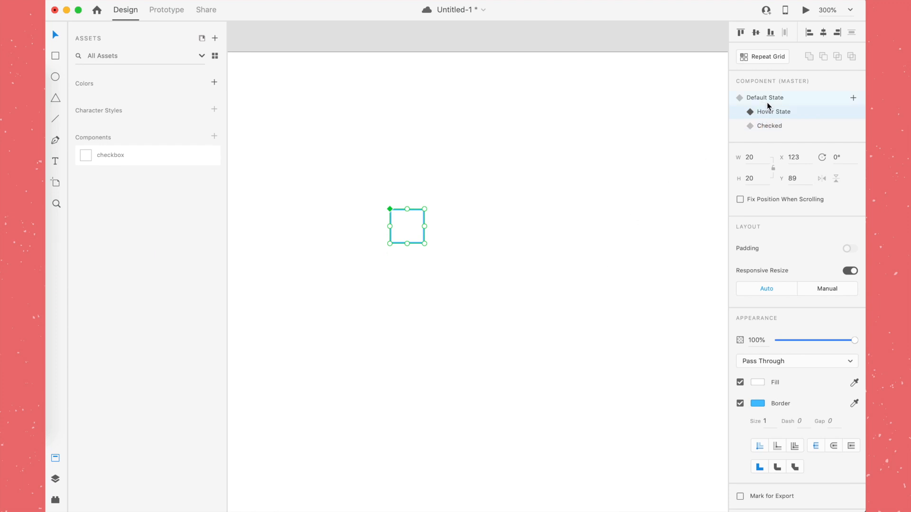
left_click(765, 125)
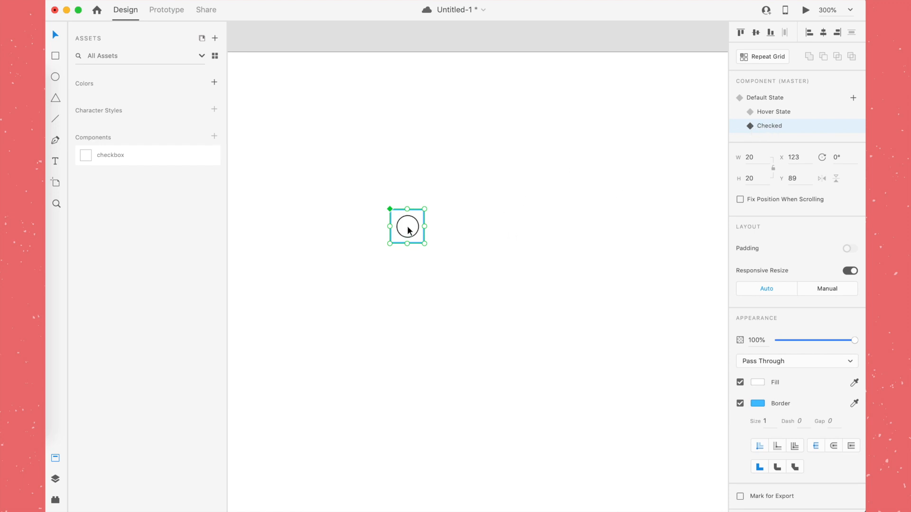
double_click(407, 228)
left_click(758, 354)
left_click(758, 375)
key("super+c")
left_click(759, 355)
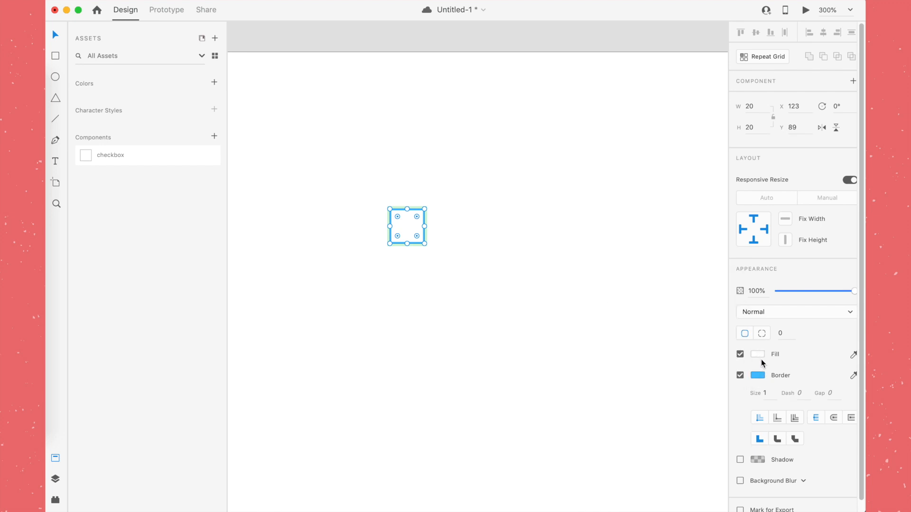
left_click(760, 355)
key("super+v")
key("Return")
left_click(778, 370)
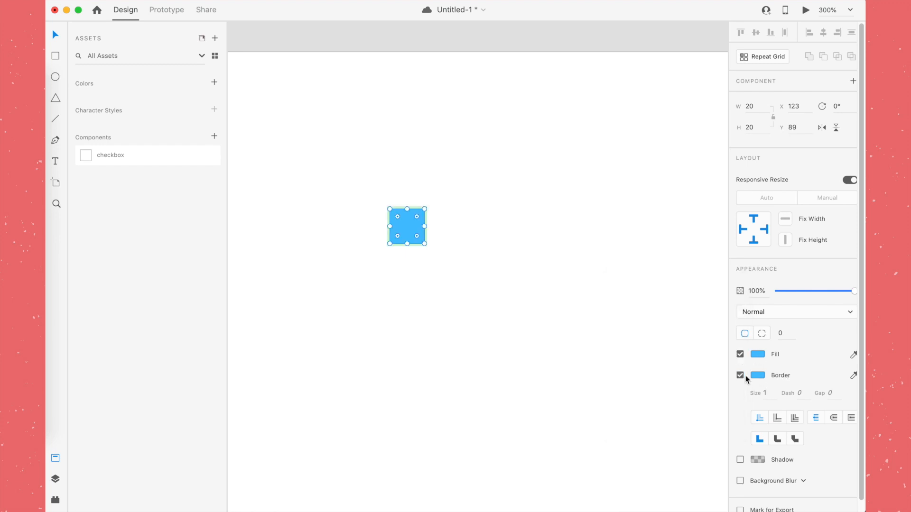
left_click(741, 376)
left_click(479, 226)
Step: Compare the square's appearance in the checkbox component's Default, Hover and Checked states
left_click(416, 227)
left_click(777, 111)
left_click(776, 97)
left_click(776, 112)
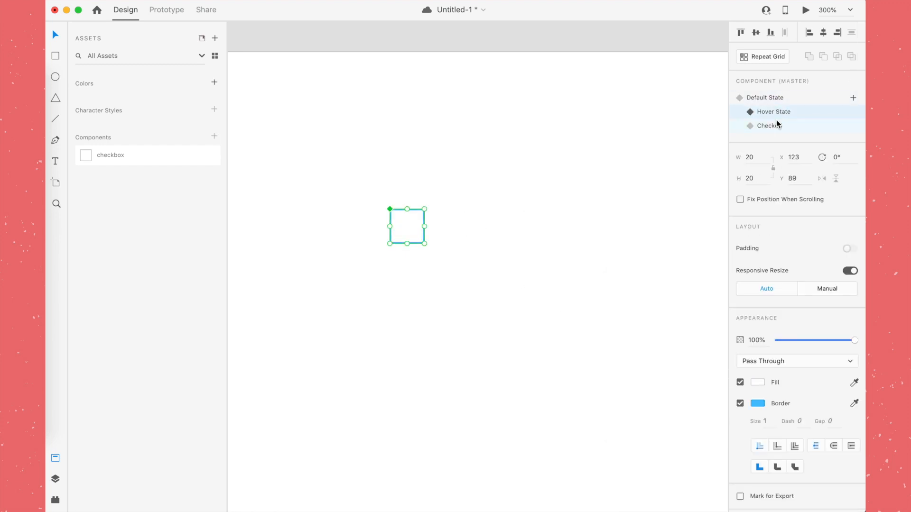
left_click(776, 125)
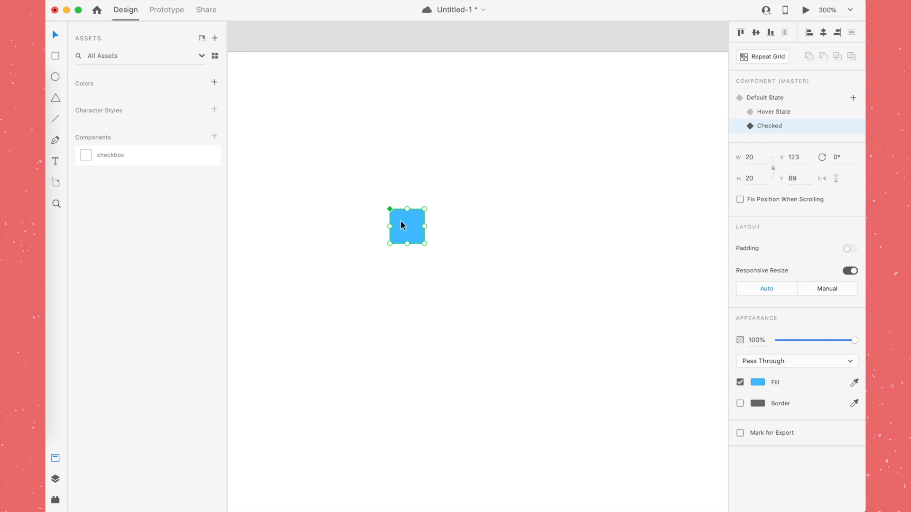
Step: Search the Icons 4 Design plugin for "check" and look through the icon sets
left_click(55, 502)
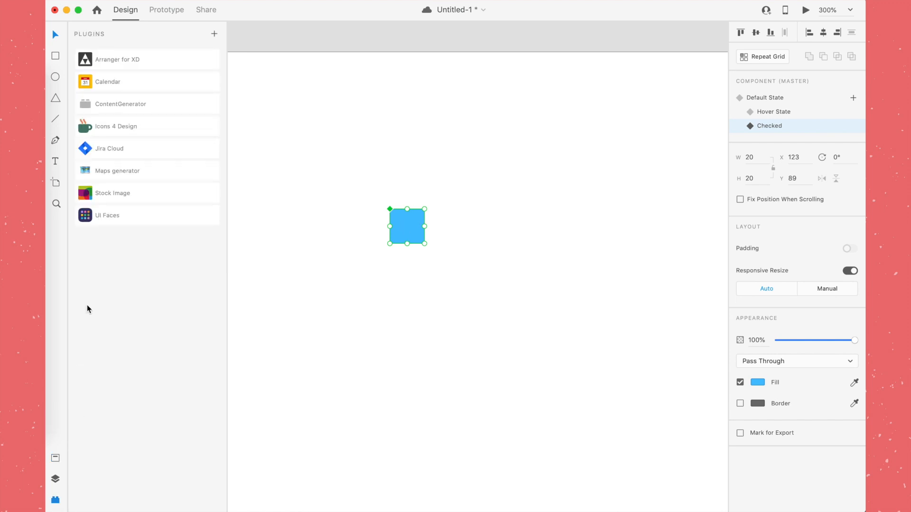
left_click(128, 128)
left_click(125, 92)
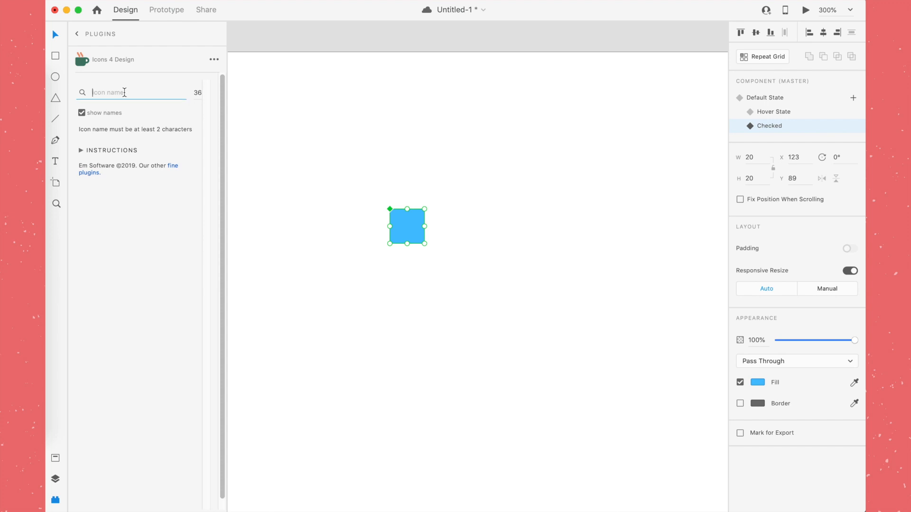
type("check")
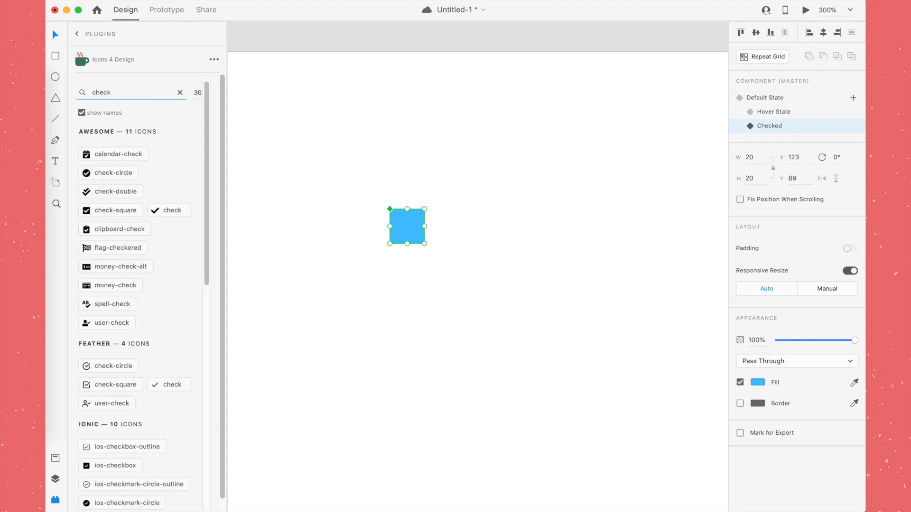
scroll(142, 235, "down", 15)
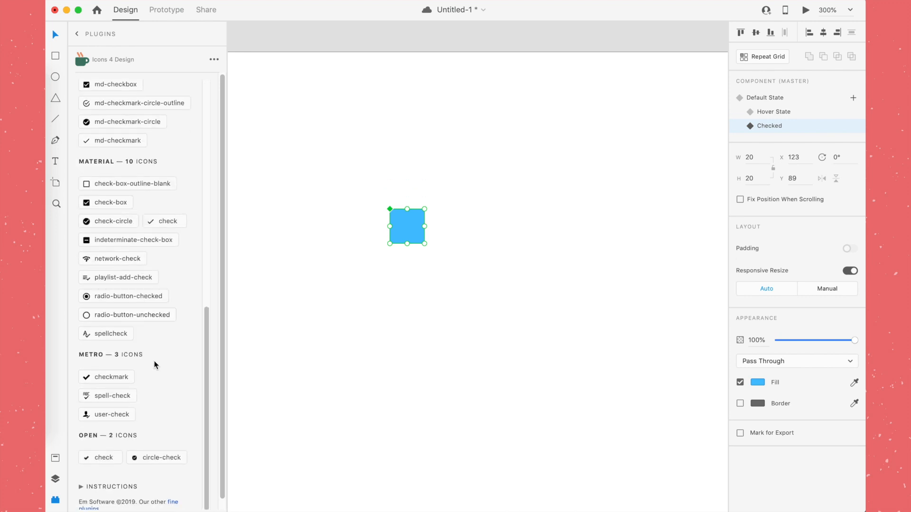
scroll(155, 361, "up", 15)
scroll(154, 361, "up", 2)
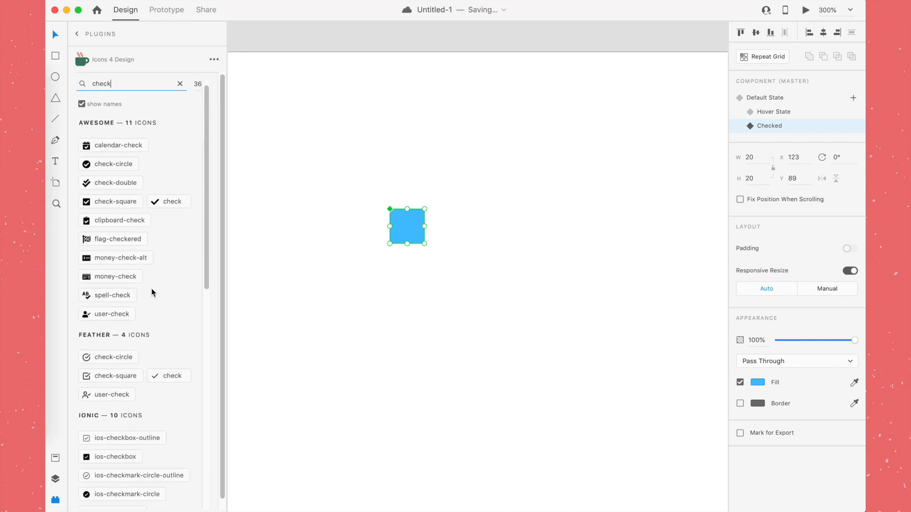
Step: Place the Awesome set's check icon on the artboard just right of the blue square, at about X 153, Y 82
left_click(362, 224)
left_click(400, 223)
left_click(169, 210)
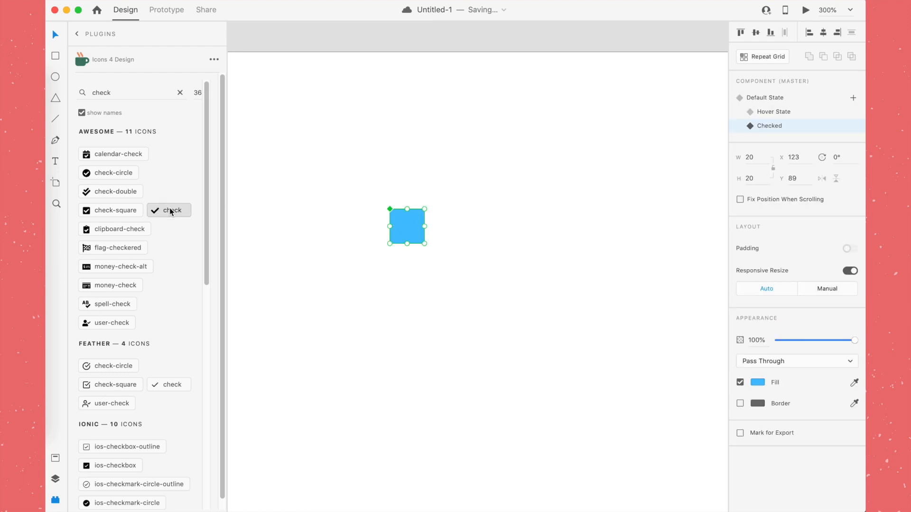
left_click(571, 332)
left_click_drag(573, 338, 414, 227)
left_click(356, 180)
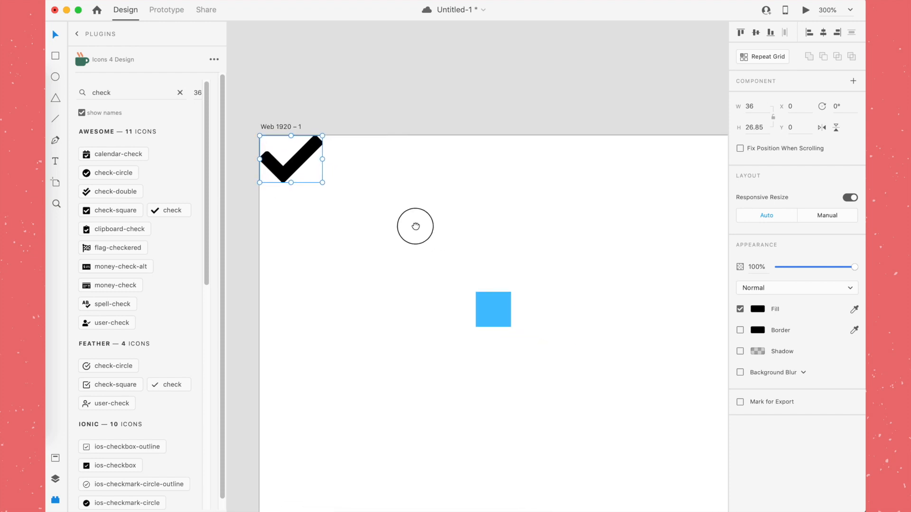
left_click_drag(294, 172, 503, 277)
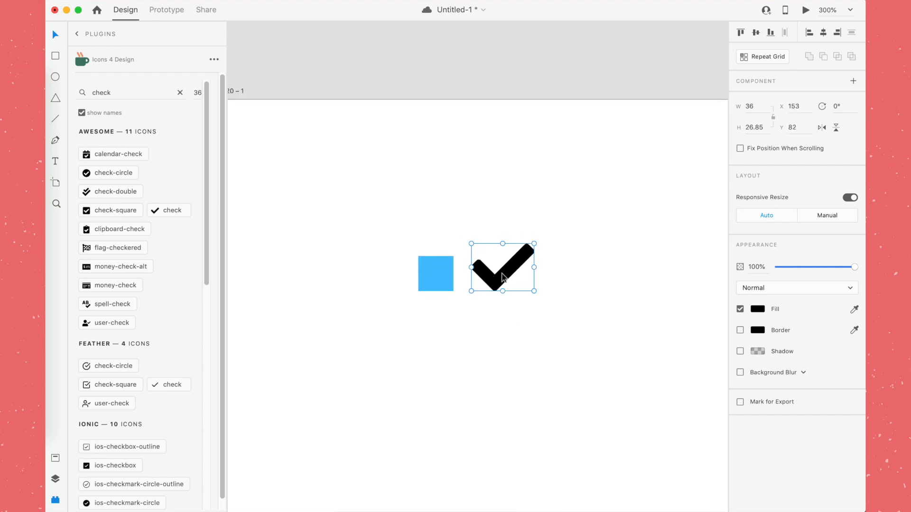
scroll(503, 277, "up", 3)
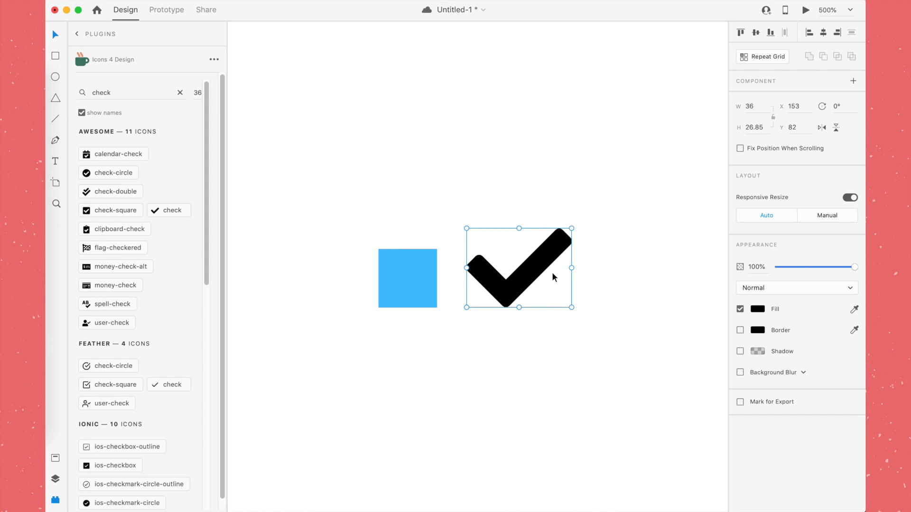
Step: Cut the checkmark from the artboard and paste it inside the checkbox component's Checked state
key("Delete")
left_click(426, 277)
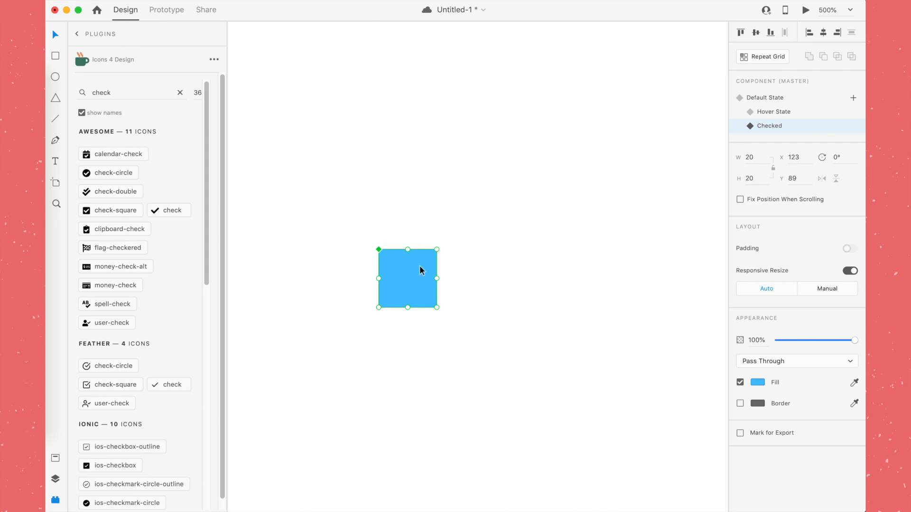
double_click(414, 271)
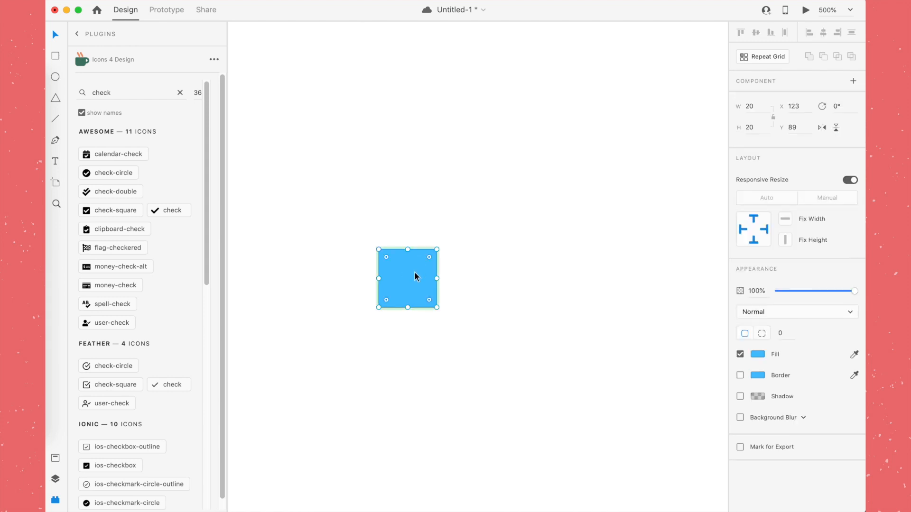
key("super+v")
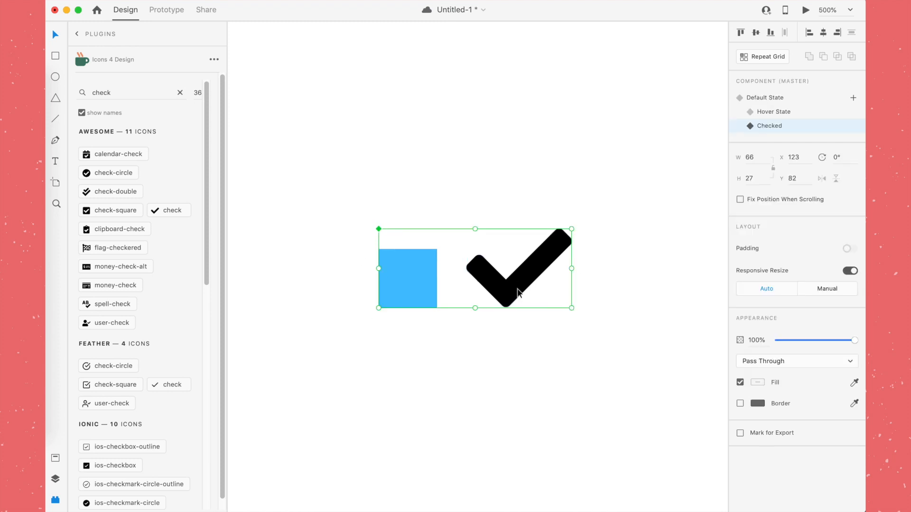
Step: Scale the checkmark down to fit centred on the blue square and change its fill to white
double_click(518, 289)
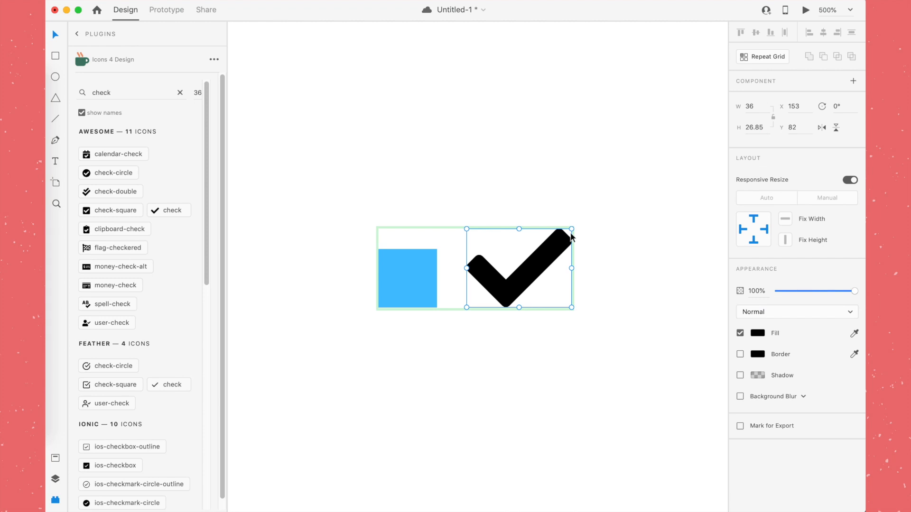
left_click_drag(571, 229, 428, 293)
left_click_drag(419, 280, 378, 294)
left_click(758, 333)
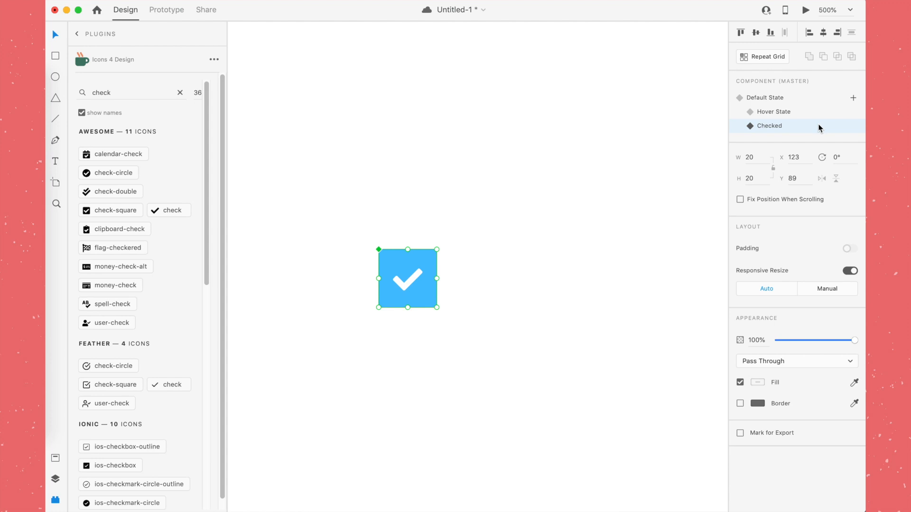
Step: Check how the checkbox looks in its Hover, Default and Checked states with the checkmark added
left_click(778, 112)
left_click(778, 97)
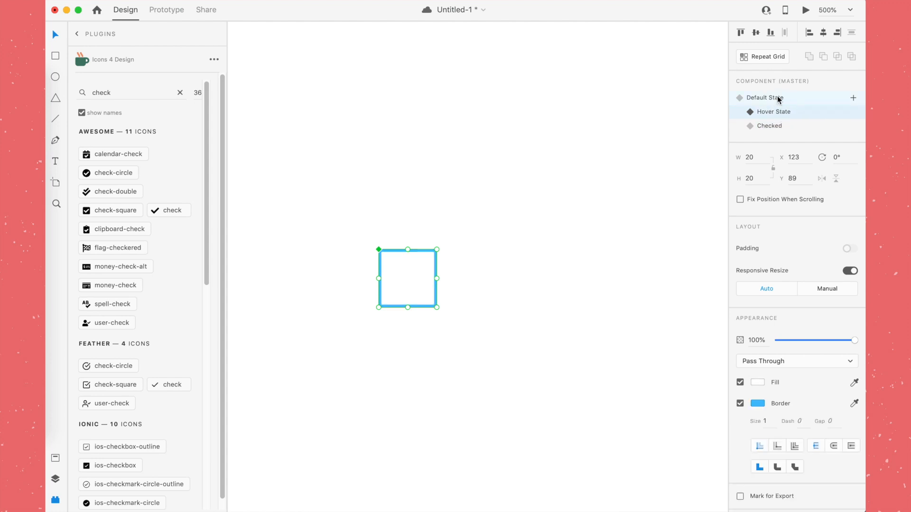
left_click(778, 112)
left_click(775, 126)
left_click(778, 98)
Step: Add another state to the checkbox component, starting from the Checked state's appearance
left_click(775, 126)
left_click(853, 98)
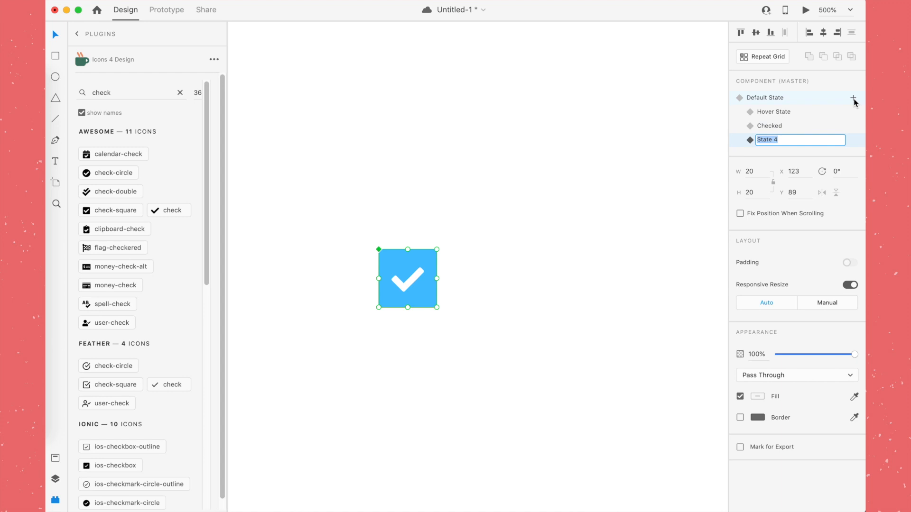
Step: Add two extra states to the checkbox component and delete both of them
left_click(853, 98)
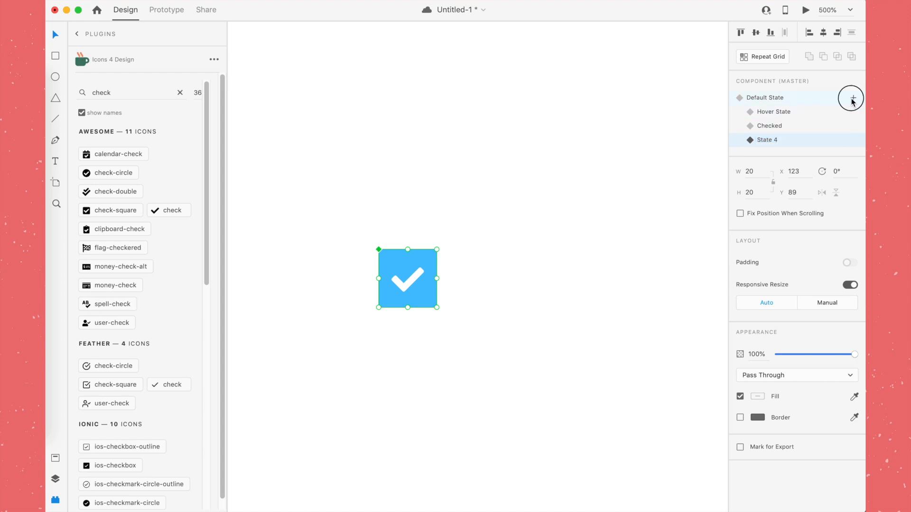
left_click(853, 98)
scroll(807, 152, "down", 1)
left_click(805, 147)
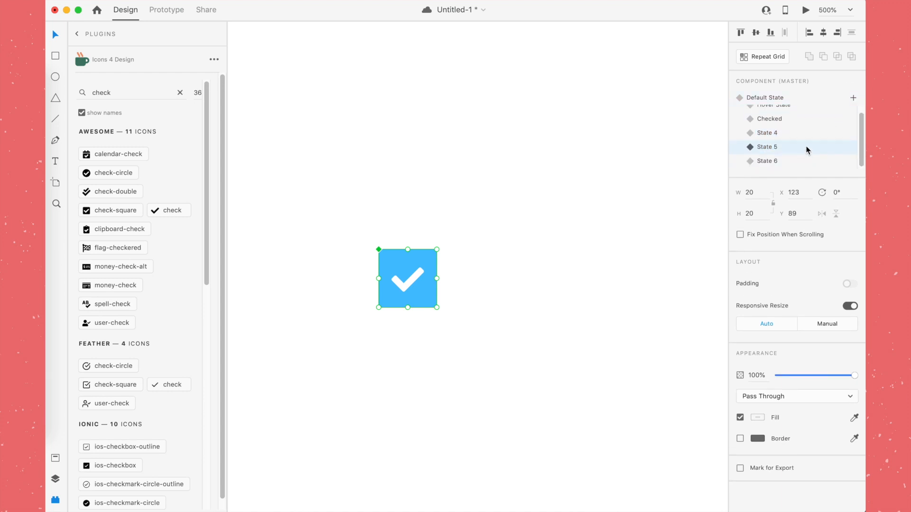
right_click(801, 161)
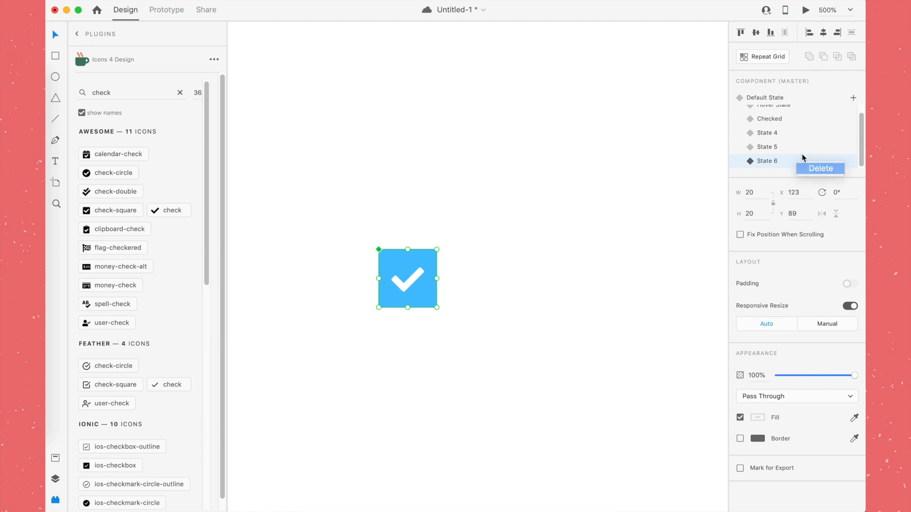
left_click(812, 169)
left_click(791, 152)
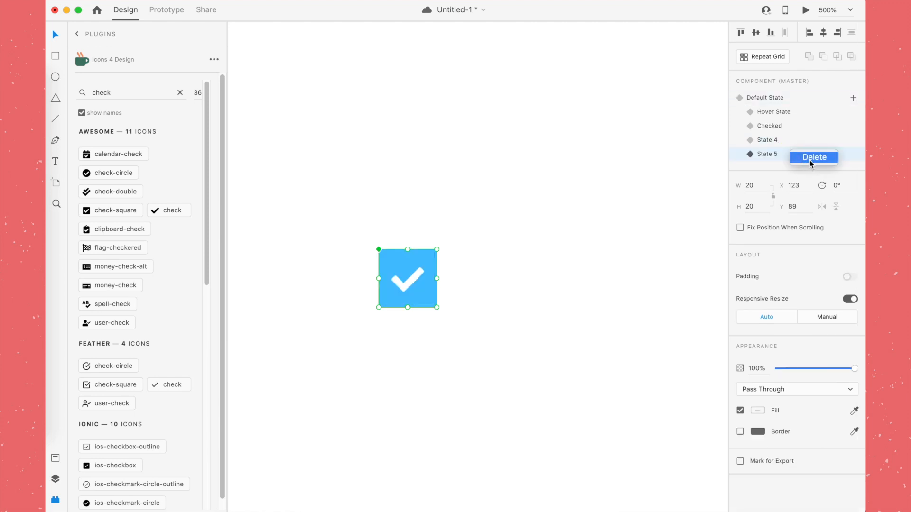
key("Delete")
Step: Rename the checkbox component's State 4 as Disabled
double_click(774, 139)
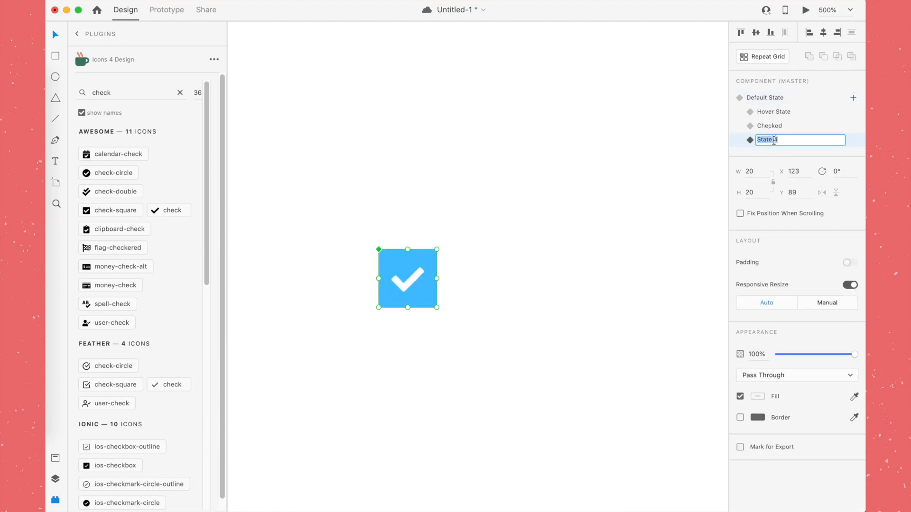
type("Disabled")
key("Return")
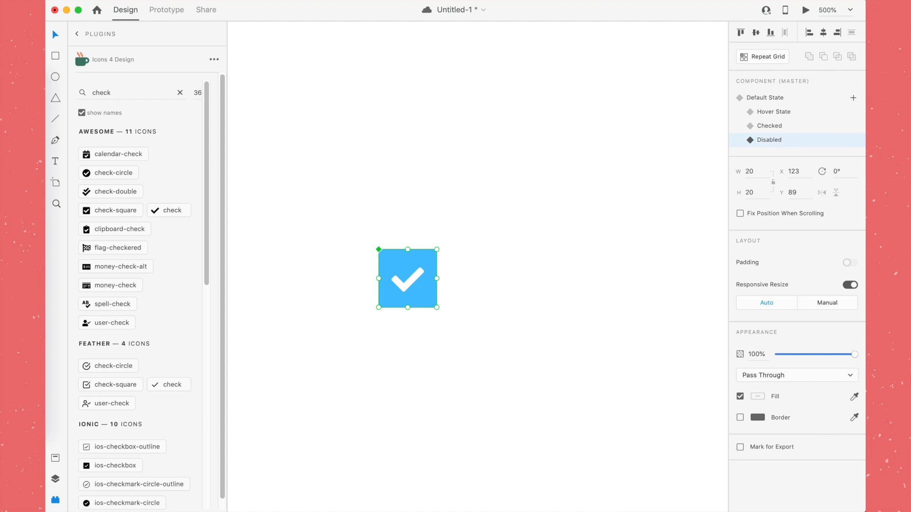
Step: In the checkbox's Disabled state, set the square's fill colour to grey c4c4c4
double_click(410, 264)
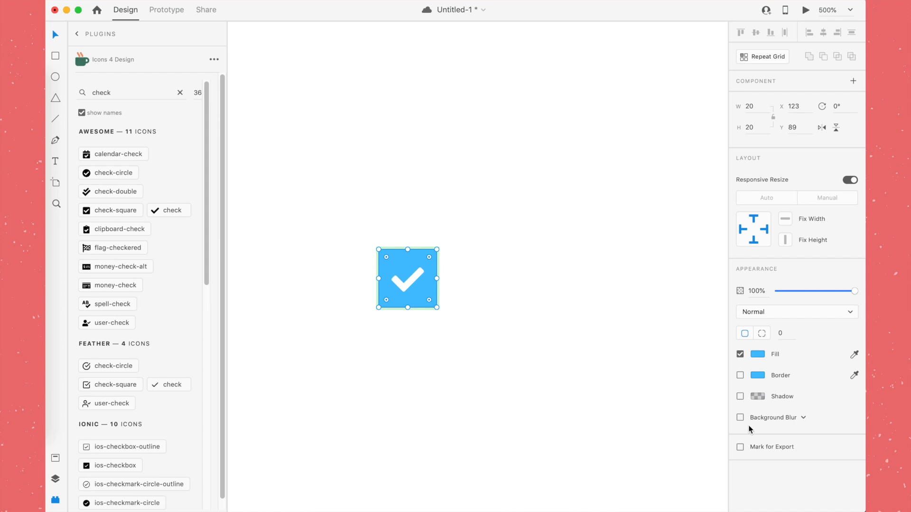
left_click(758, 354)
type("c4c4c4")
key("Return")
left_click(496, 269)
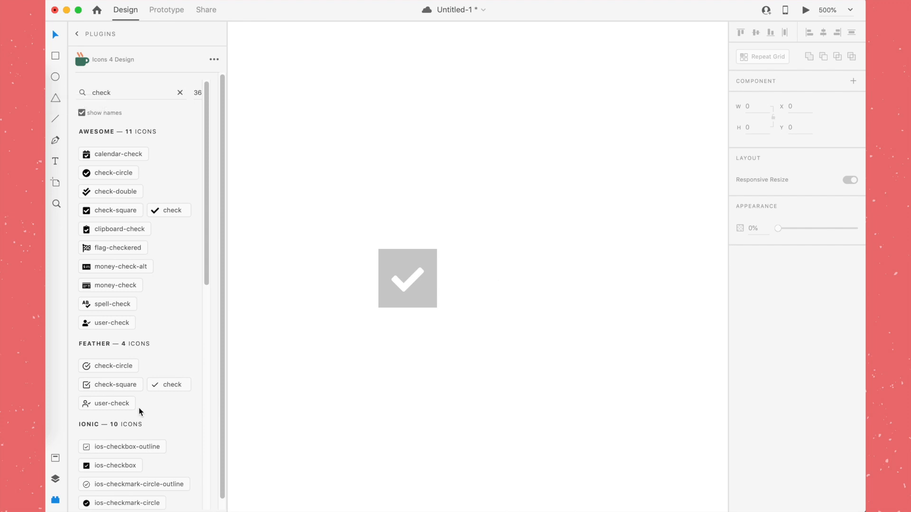
Step: Review the checkbox component's Checked, Hover and Disabled states, finishing on Disabled
left_click(423, 266)
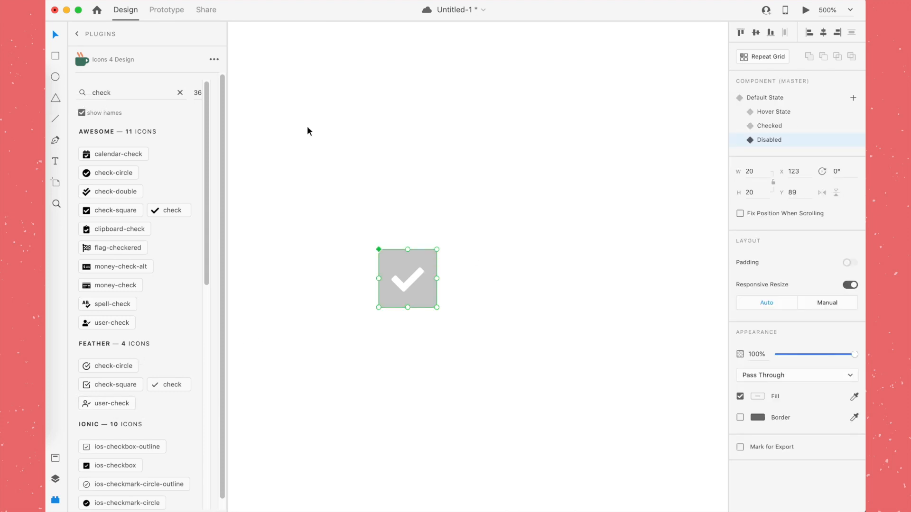
left_click(784, 127)
left_click(790, 115)
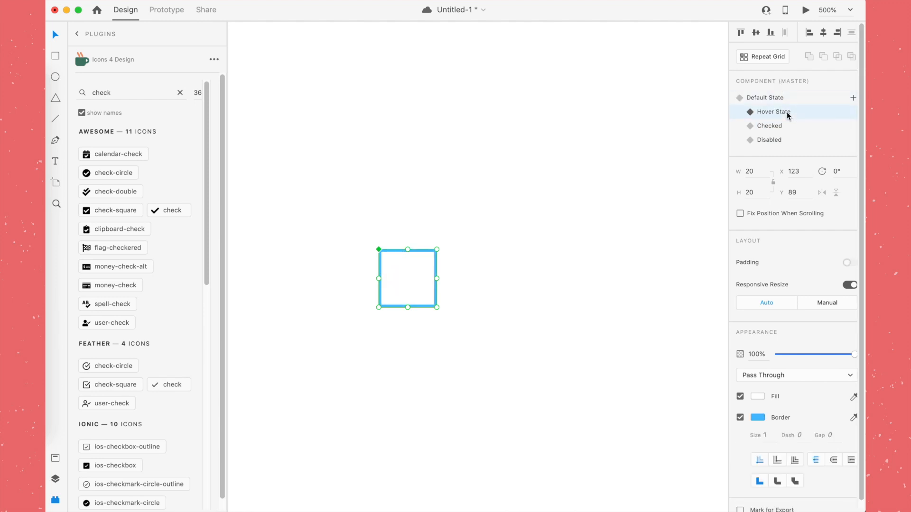
left_click(786, 127)
left_click(786, 139)
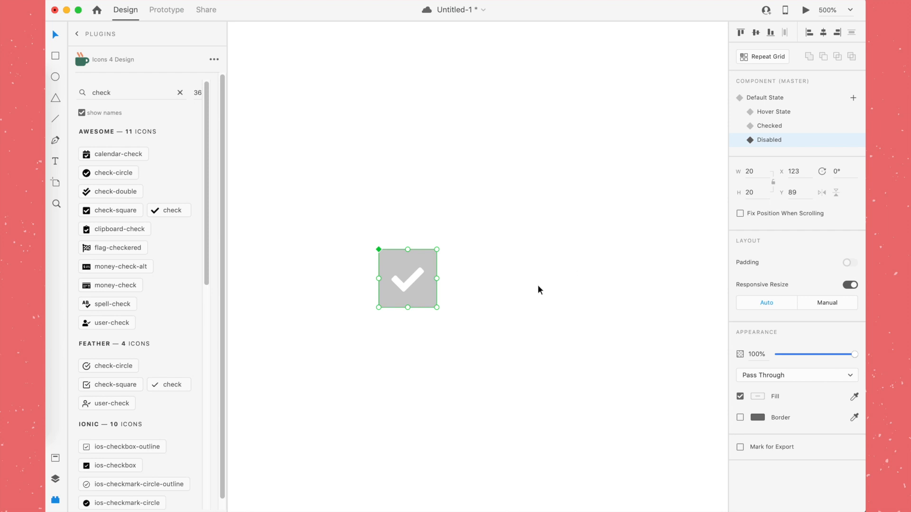
Step: Review the checkbox component's Hover and Checked states, list the document assets, and reselect the checkbox in its Default State
left_click(780, 113)
left_click(779, 127)
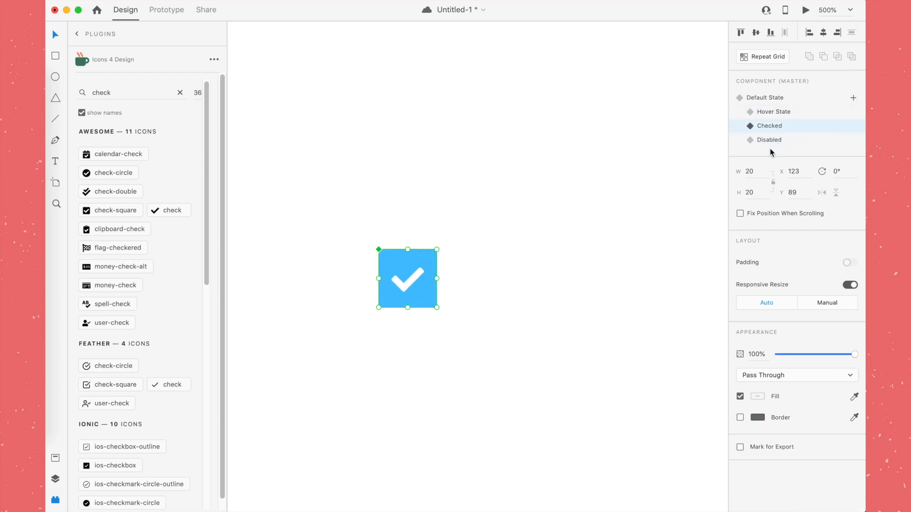
left_click(771, 148)
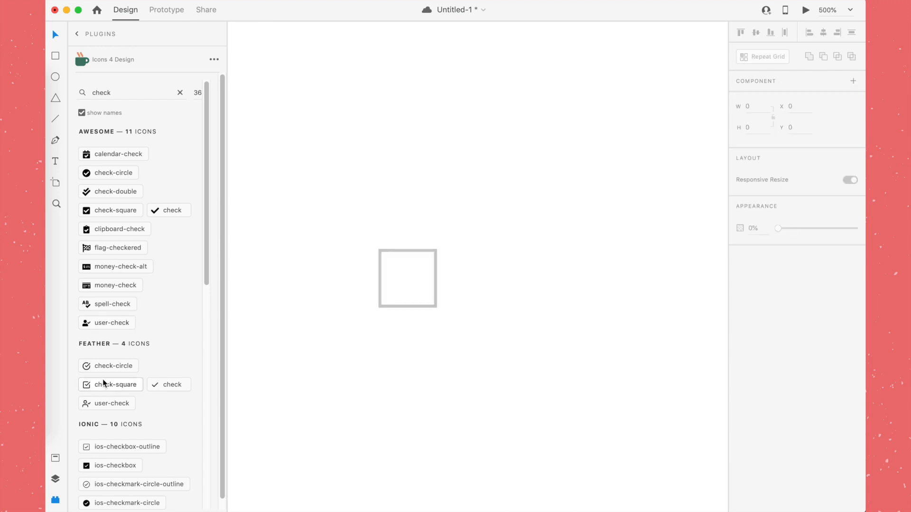
left_click(56, 459)
left_click(488, 200)
left_click(378, 276)
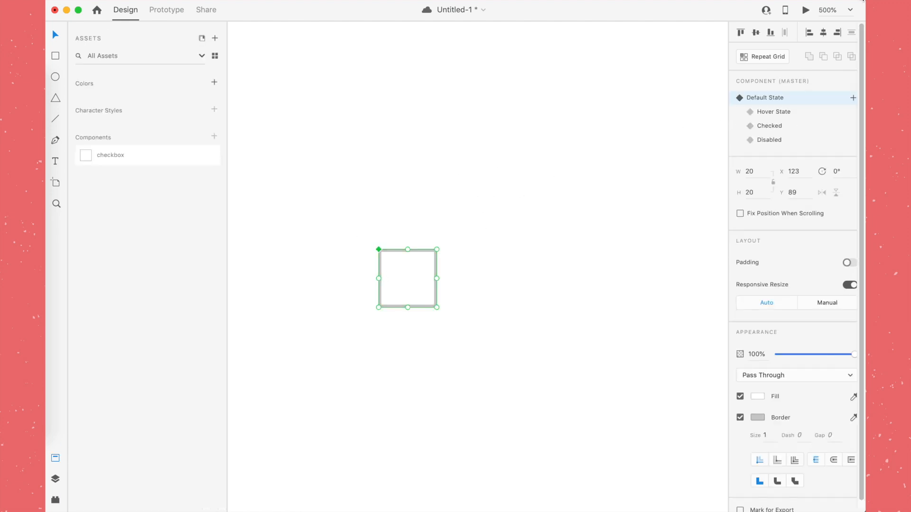
Step: Preview the artboard, test how the checkbox responds to hovering and tapping, and close the preview
left_click(805, 10)
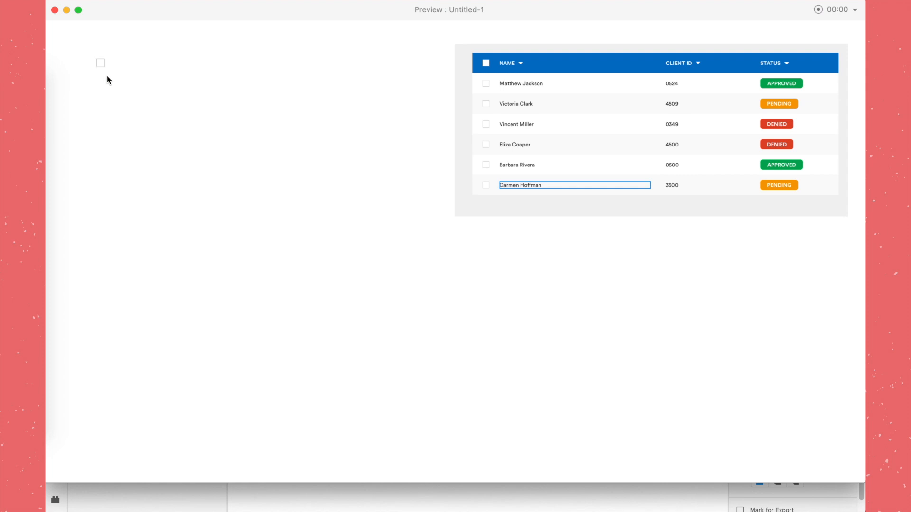
left_click(101, 64)
left_click(100, 63)
left_click(55, 11)
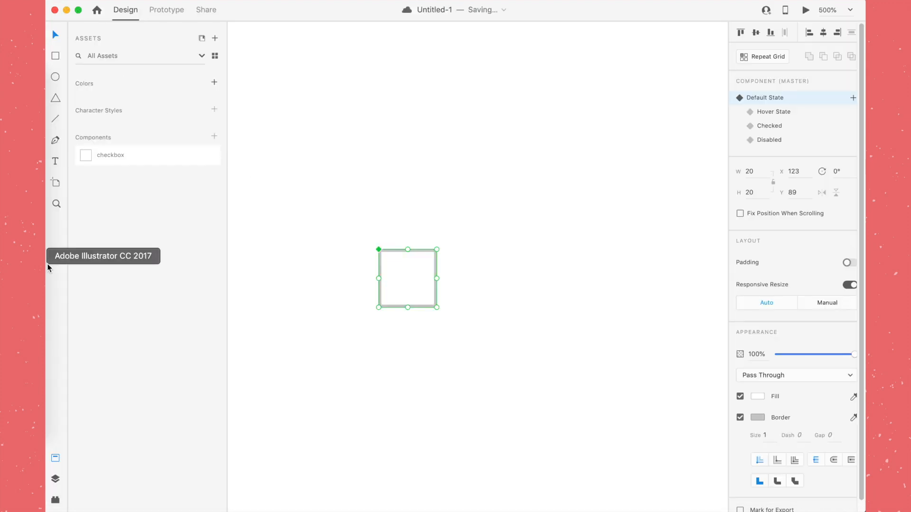
Step: In prototype mode, add a Tap interaction to the checkbox's Hover State that auto-animates to the Checked state
left_click(173, 12)
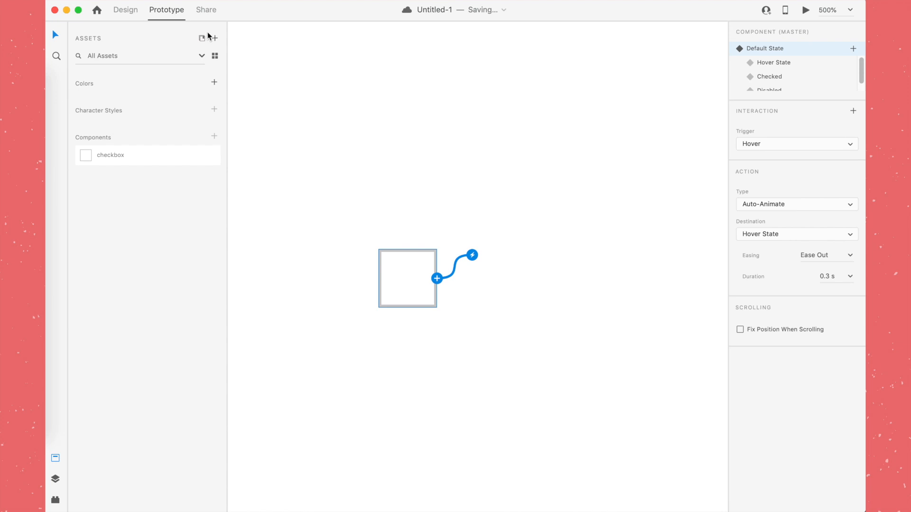
left_click(790, 63)
left_click(791, 49)
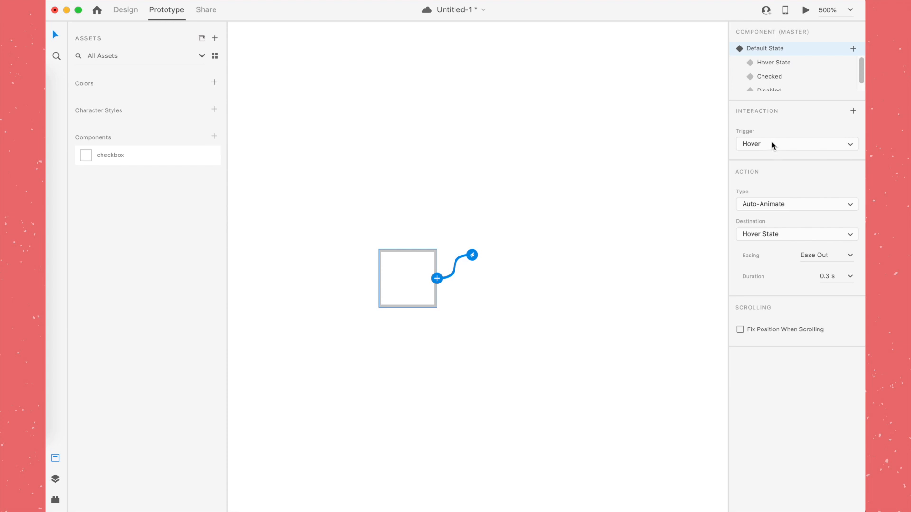
left_click(775, 66)
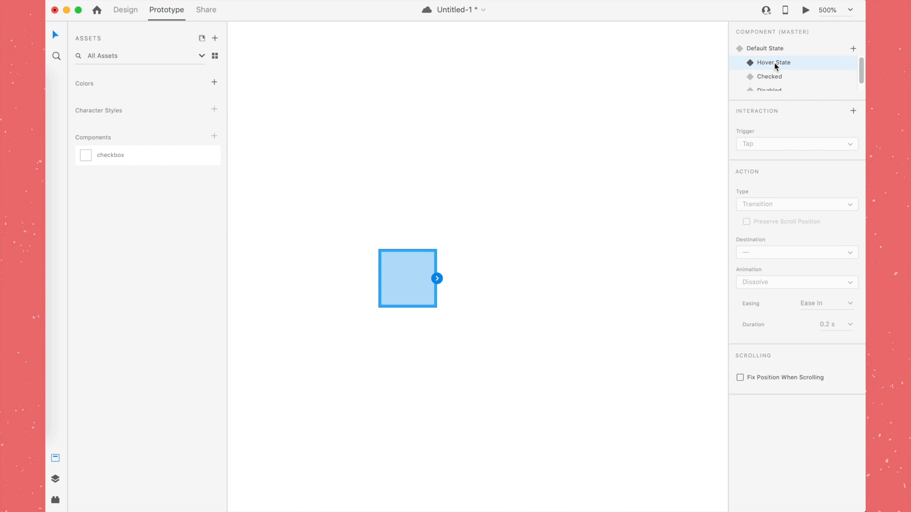
left_click(853, 112)
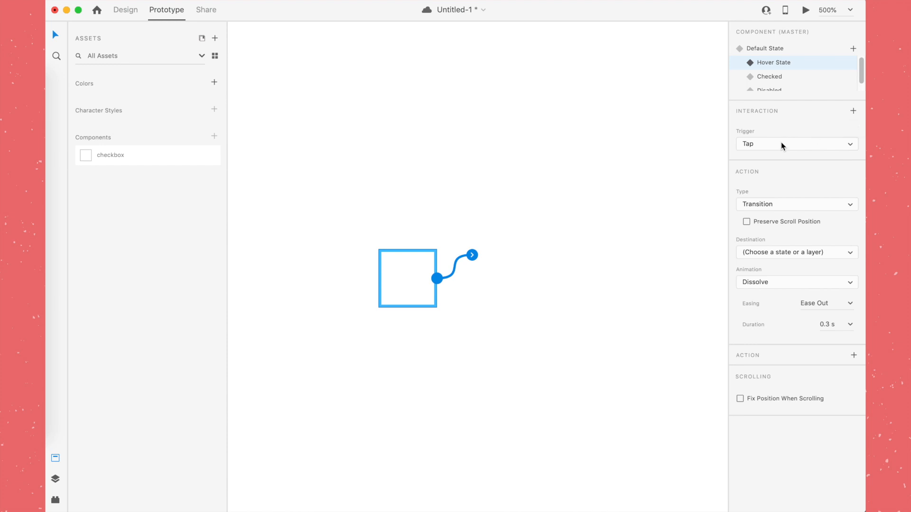
left_click(783, 255)
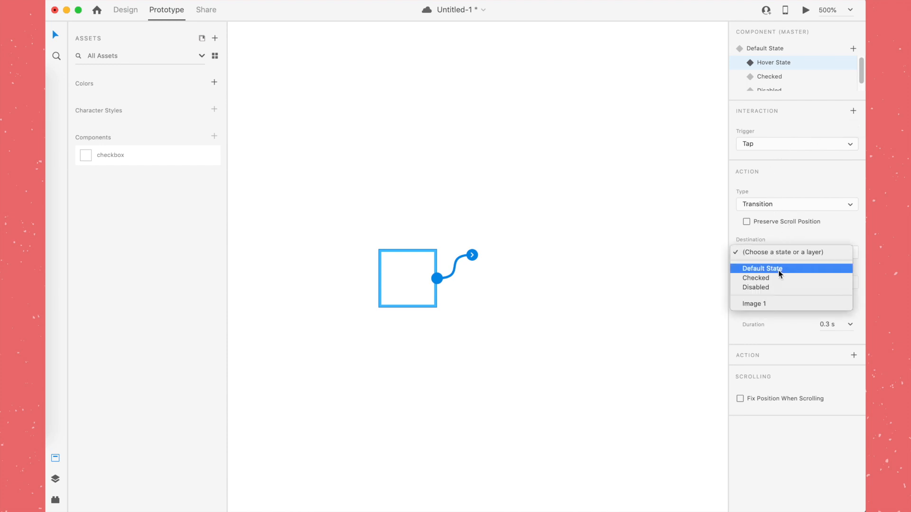
left_click(778, 278)
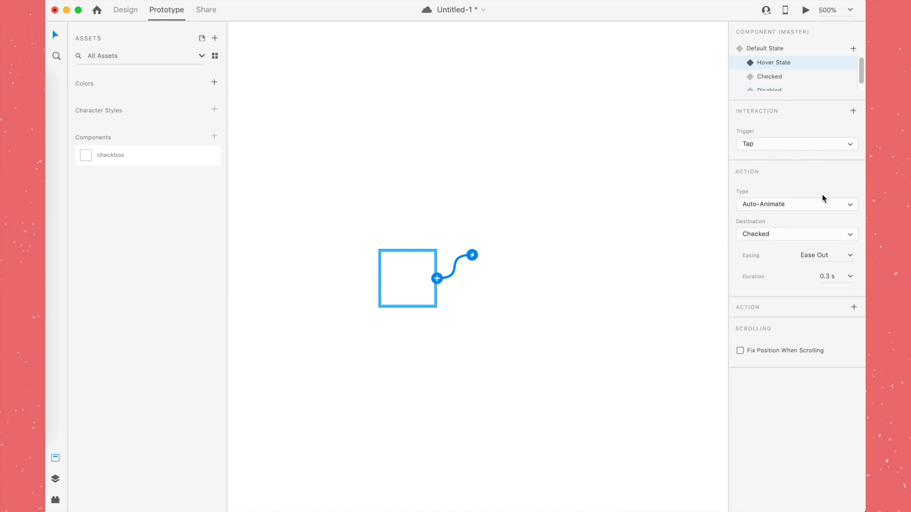
left_click(785, 204)
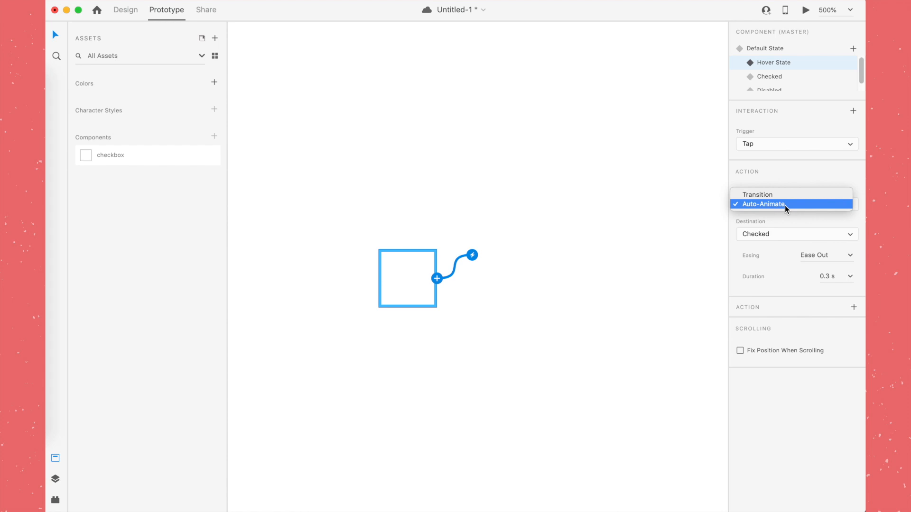
left_click(790, 176)
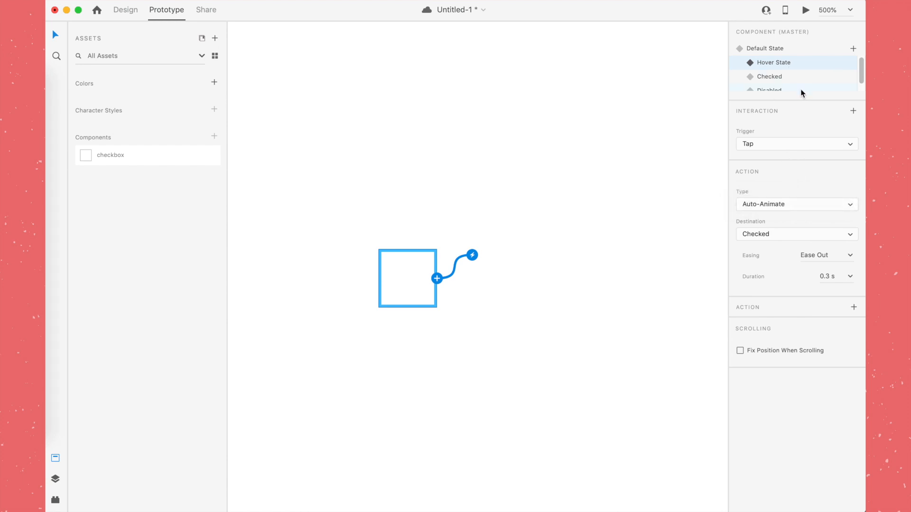
Step: Add a Tap interaction to the Checked state that auto-animates to Default State, leaving the checkbox on Default State
left_click(774, 77)
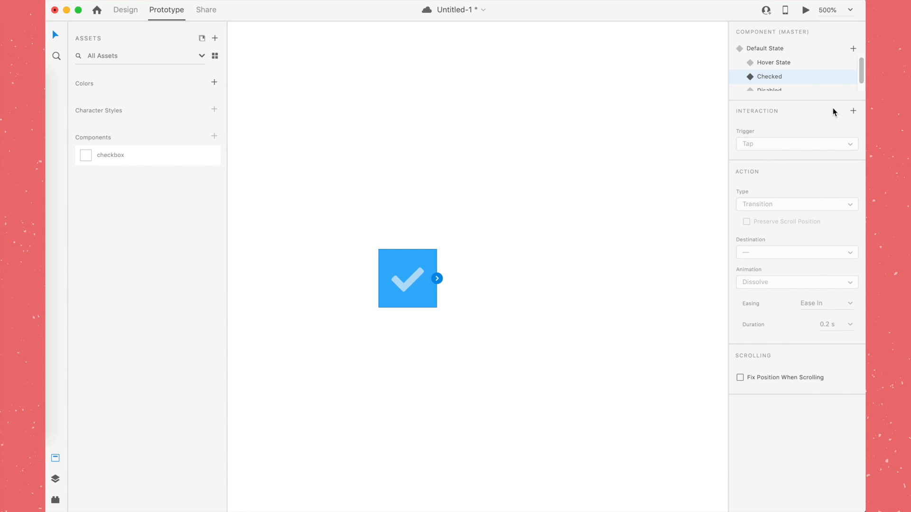
left_click(853, 112)
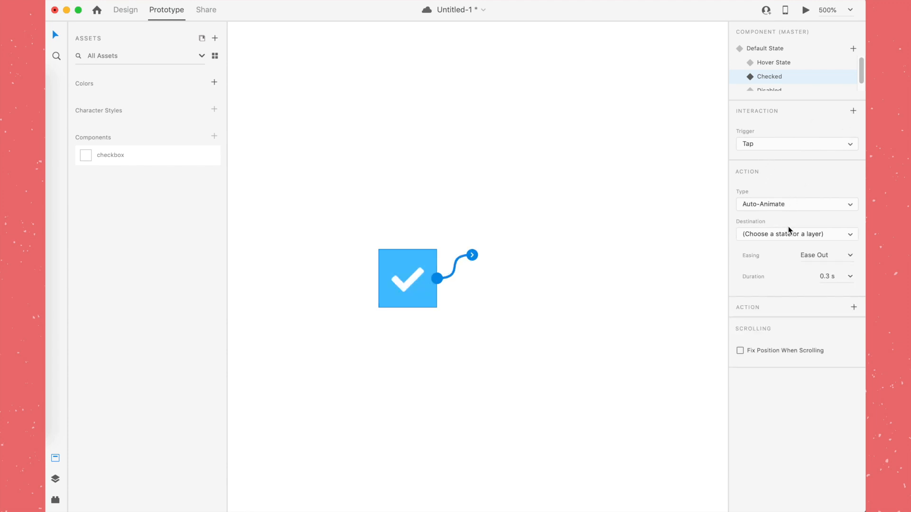
left_click(770, 144)
left_click(770, 143)
left_click(778, 234)
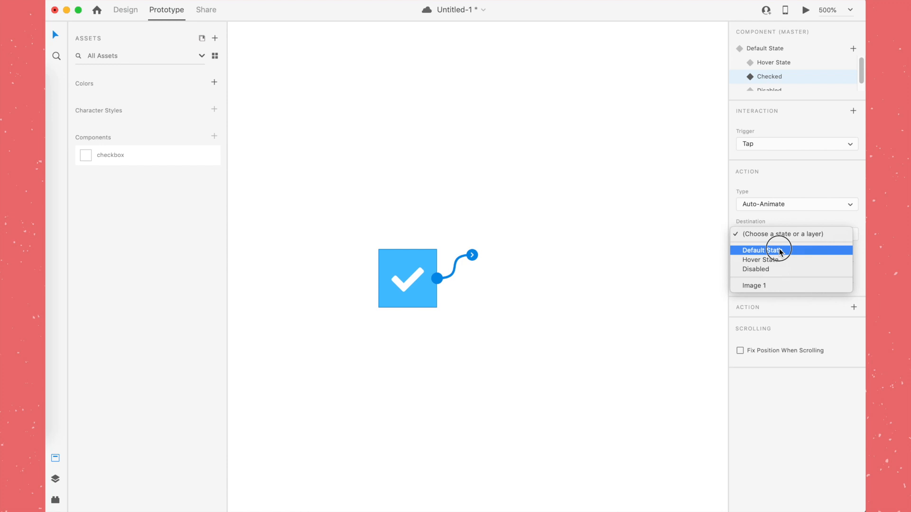
left_click(777, 248)
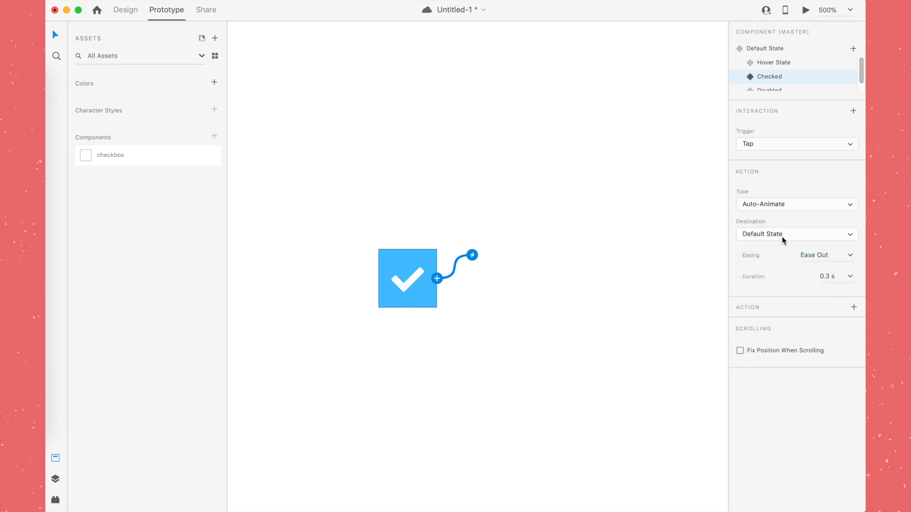
left_click(792, 62)
left_click(790, 50)
left_click(687, 148)
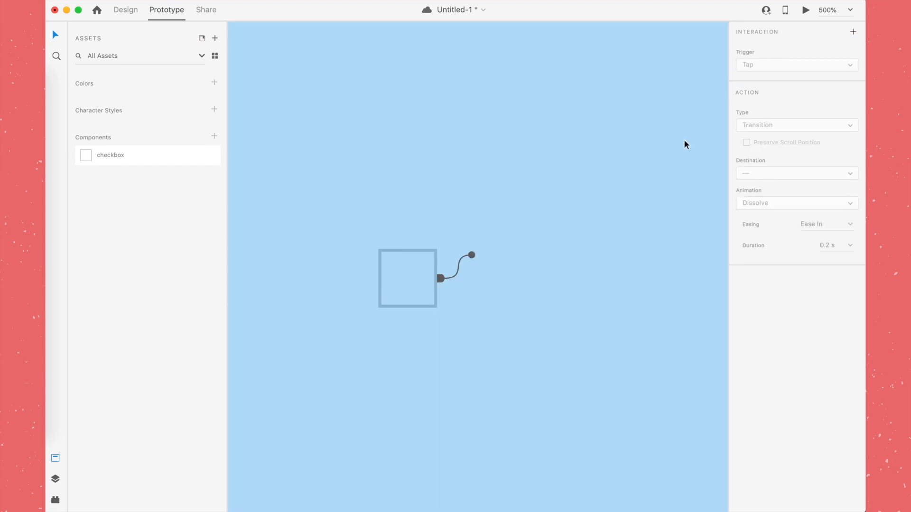
Step: Preview the prototype and tap the checkbox repeatedly to test checking and unchecking it
left_click(806, 10)
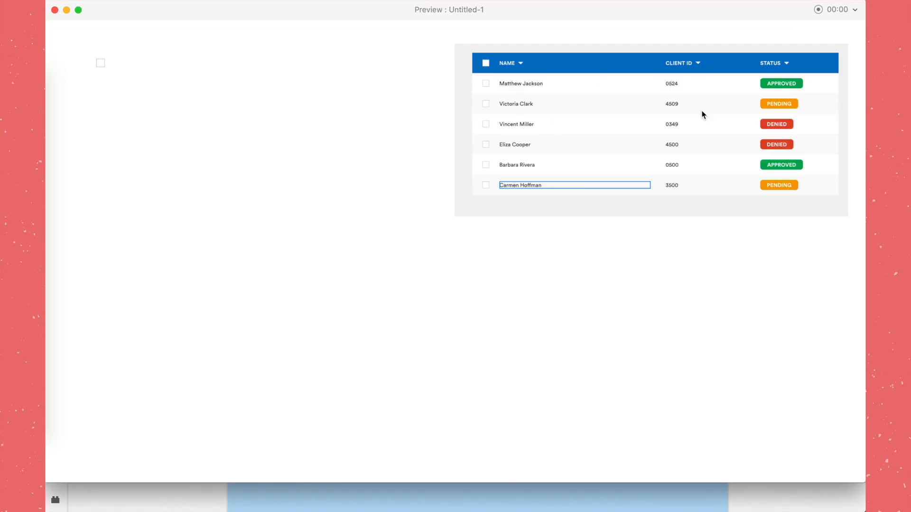
left_click(101, 63)
left_click(101, 65)
left_click(101, 64)
left_click(101, 66)
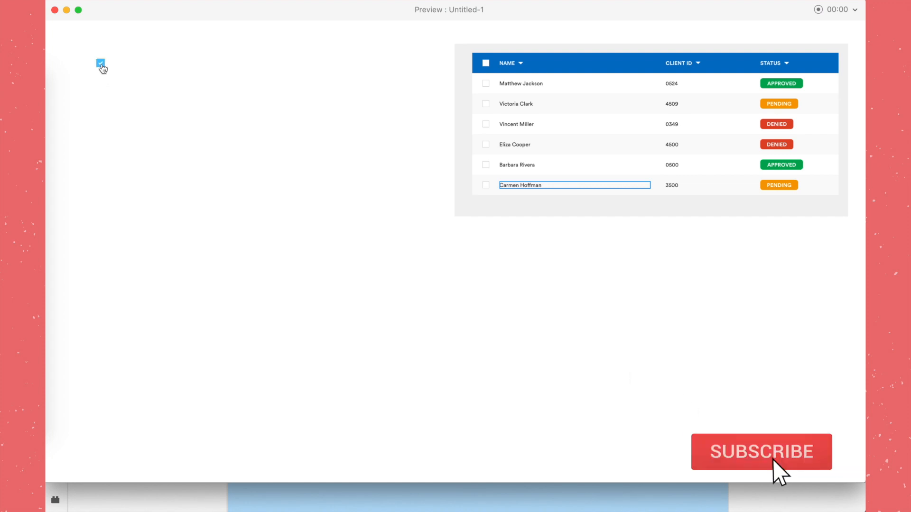
left_click(102, 67)
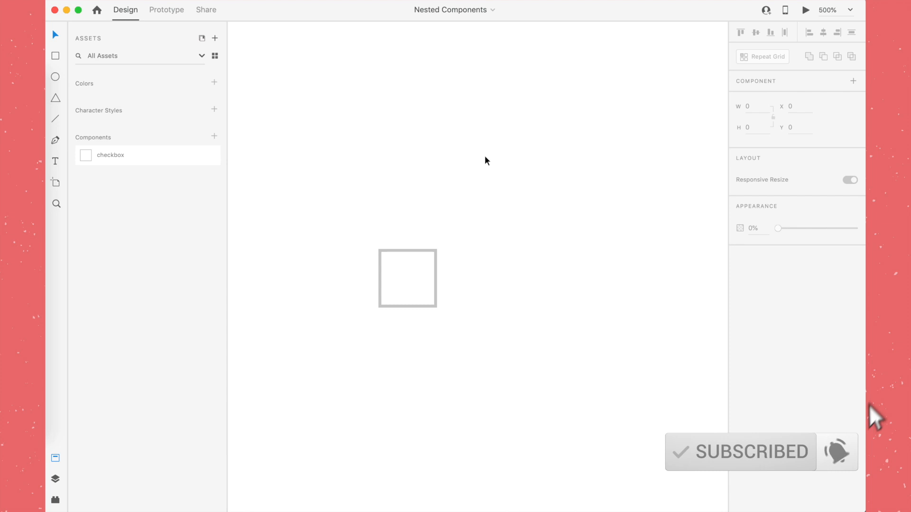
Step: Move the checkbox component closer to the artboard's upper-left corner, to about X 64, Y 40
key("super+minus")
key("super+minus")
left_click_drag(486, 246, 481, 163)
left_click_drag(445, 193, 378, 138)
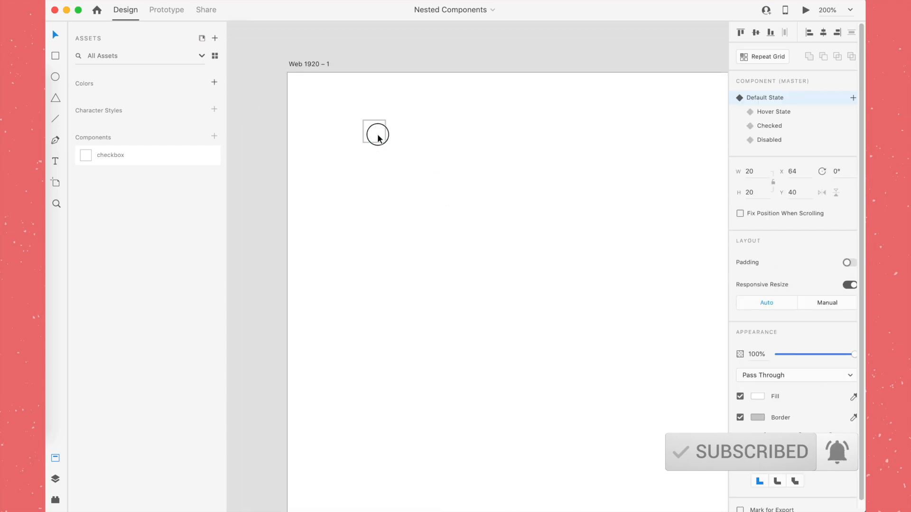
Step: Examine the reference table image's columns on the artboard, and return to the checkbox component
left_click_drag(614, 173, 510, 205)
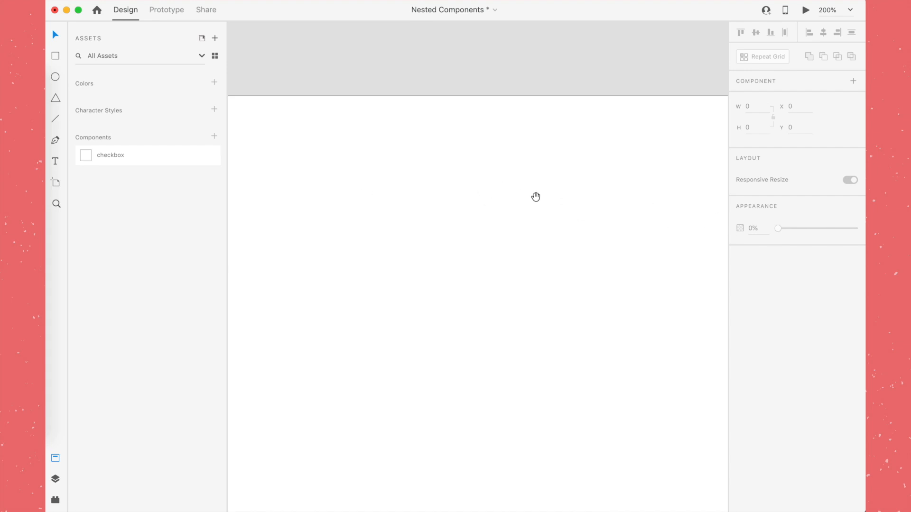
key("super+minus")
key("super+minus")
left_click_drag(588, 232, 361, 157)
left_click_drag(724, 192, 491, 203)
left_click_drag(577, 211, 442, 219)
left_click_drag(377, 173, 568, 163)
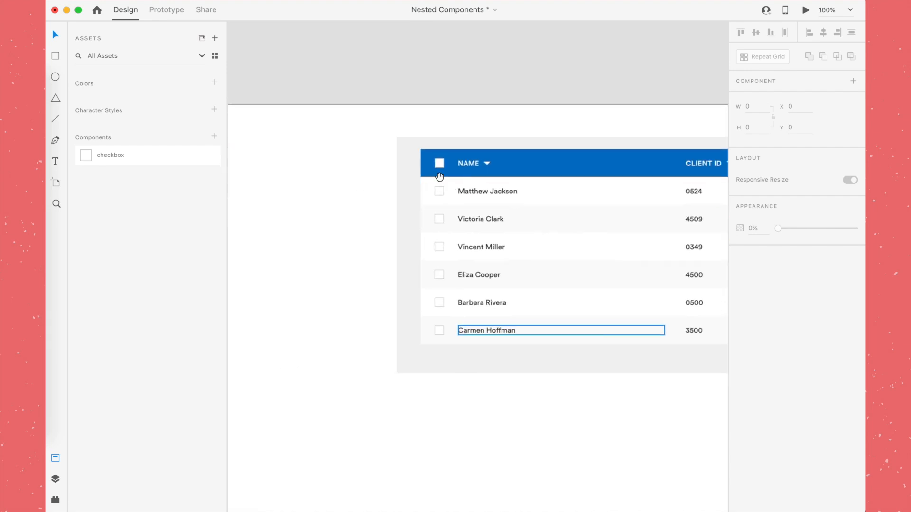
left_click_drag(439, 178, 472, 178)
mouse_move(294, 188)
left_mouse_down()
mouse_move(458, 177)
mouse_move(576, 227)
left_mouse_up()
left_click_drag(436, 235, 494, 228)
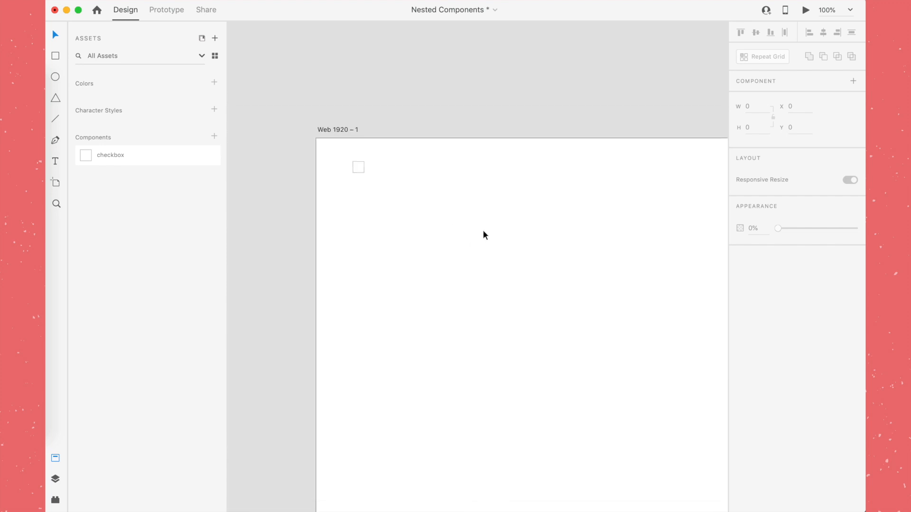
Step: Move the checkbox component straight down to about X 65, Y 82
key("super+plus")
left_click_drag(381, 202, 398, 200)
left_click_drag(314, 127, 313, 160)
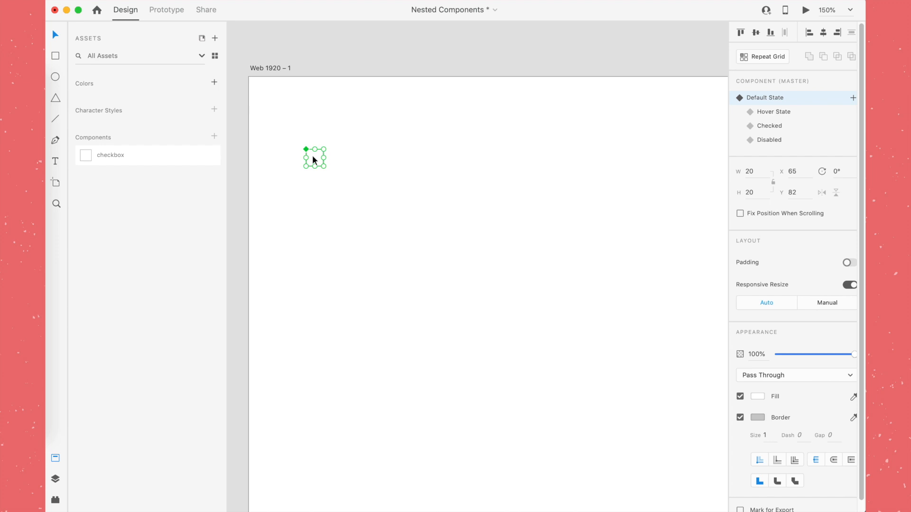
Step: Draw a rectangle about 122 wide beside the checkbox, set its height to 30 and round its corners to radius 15
left_click(55, 59)
left_click_drag(371, 149, 479, 174)
left_click(760, 128)
type("30")
key("Return")
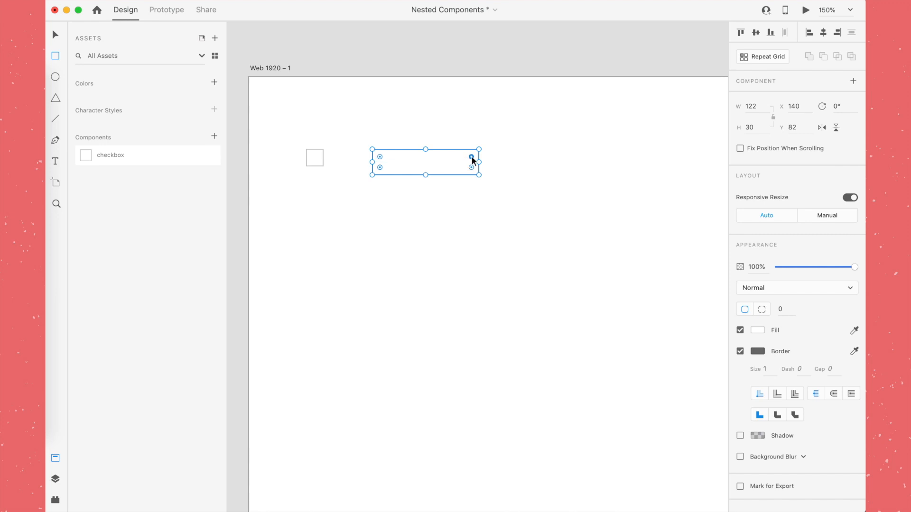
left_click_drag(471, 157, 451, 169)
Step: Add an area text block below the shapes listing Approved, Pending, Denied, Drafts and In Review on separate lines
key("t")
left_click_drag(356, 213, 469, 309)
type("Approved")
key("Return")
type("Pending")
key("Return")
type("Denide")
key("BackSpace")
key("BackSpace")
type("ed")
key("Return")
type("Drafts")
key("Return")
type("In Review")
key("Escape")
left_click(574, 284)
Step: Move the status text list slightly lower, leaving more space beneath the pill shape
left_click_drag(502, 206, 433, 190)
left_click_drag(386, 289, 387, 289)
left_click(536, 265)
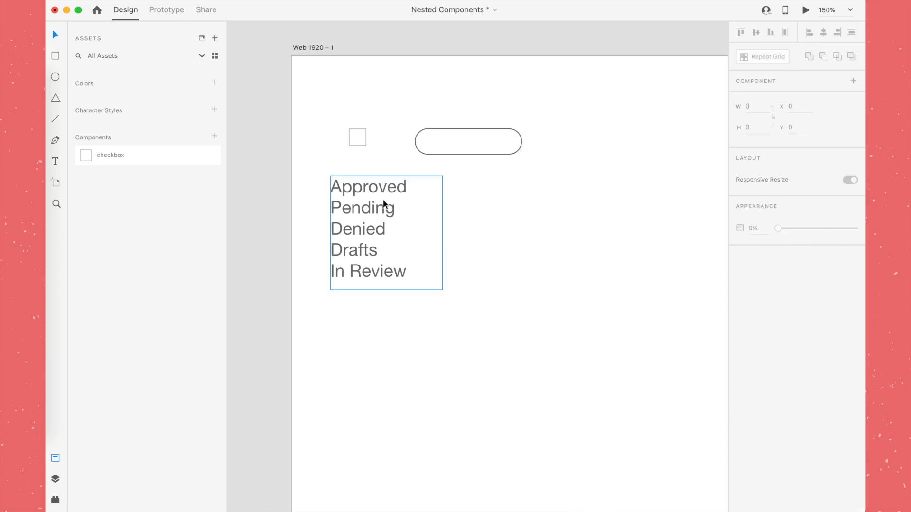
left_click_drag(384, 205, 386, 228)
Step: Remove the pill shape's border and fill it with a medium green
left_click(459, 140)
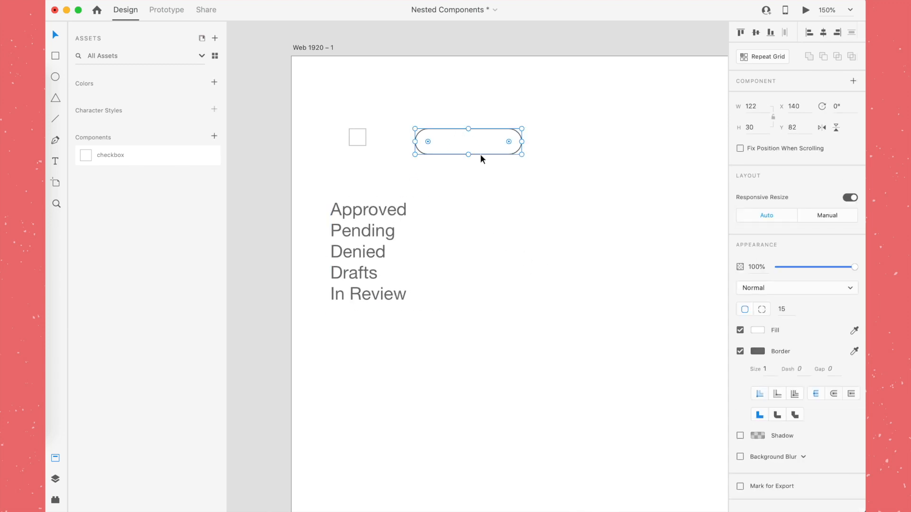
left_click(740, 351)
left_click(758, 331)
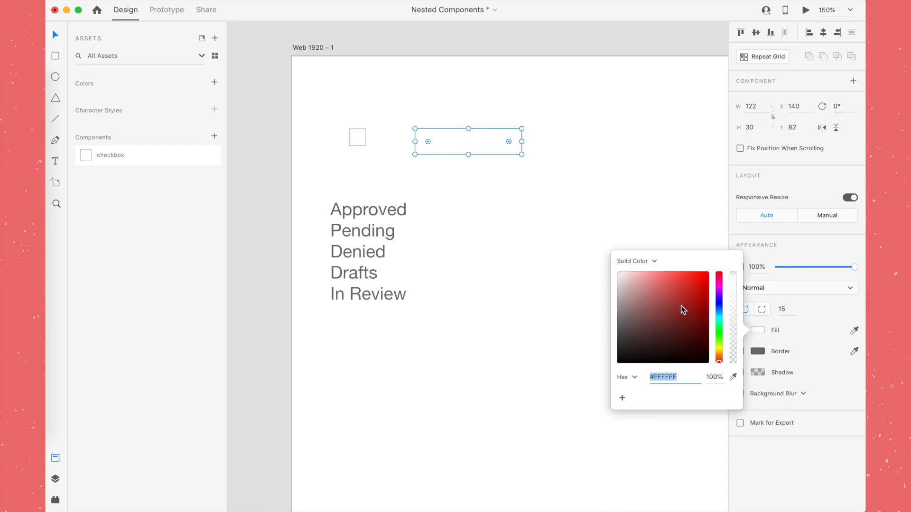
left_click(718, 332)
mouse_move(697, 296)
left_mouse_down()
mouse_move(693, 303)
mouse_move(716, 290)
mouse_move(714, 301)
left_mouse_up()
left_click(761, 268)
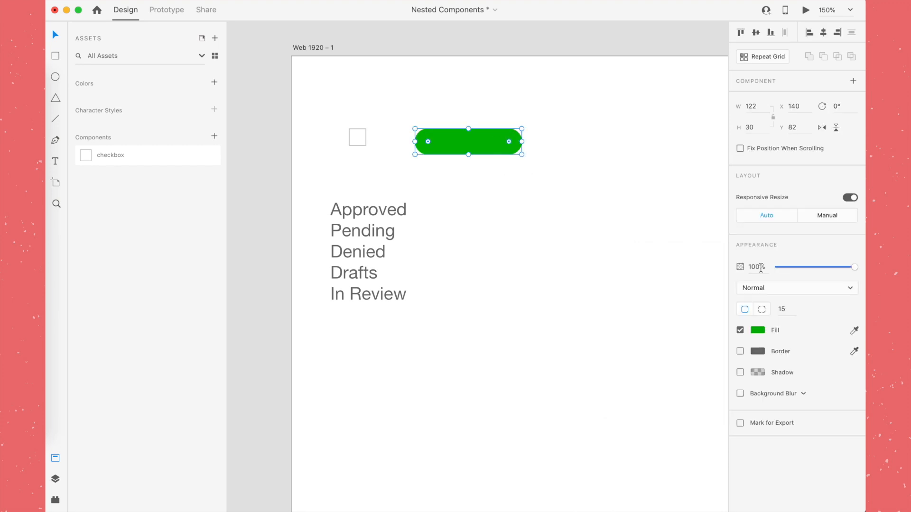
Step: Add the label text "Approved" on the green pill and set its font size to 14
left_click(56, 163)
left_click(440, 142)
type("Approved")
key("Escape")
left_click(754, 288)
type("14")
key("Return")
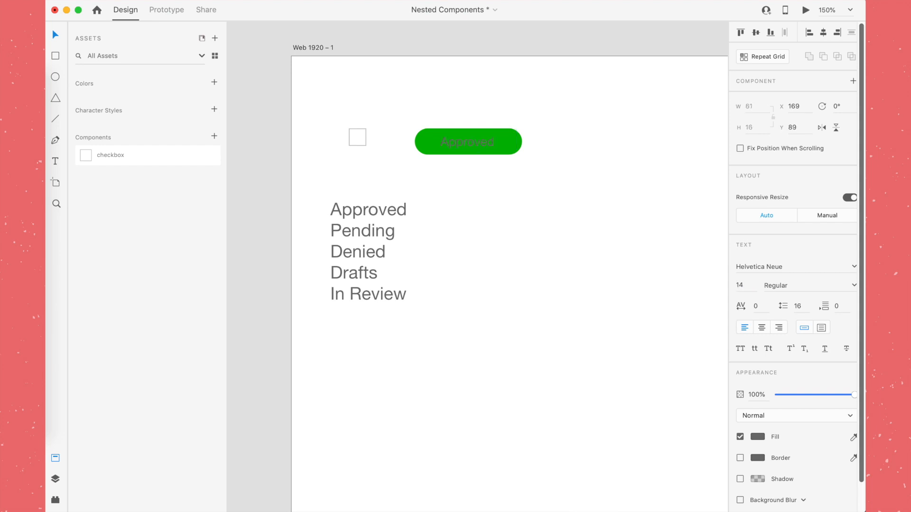
Step: Colour the pill's Approved label white and set its font weight to Bold
left_click(759, 433)
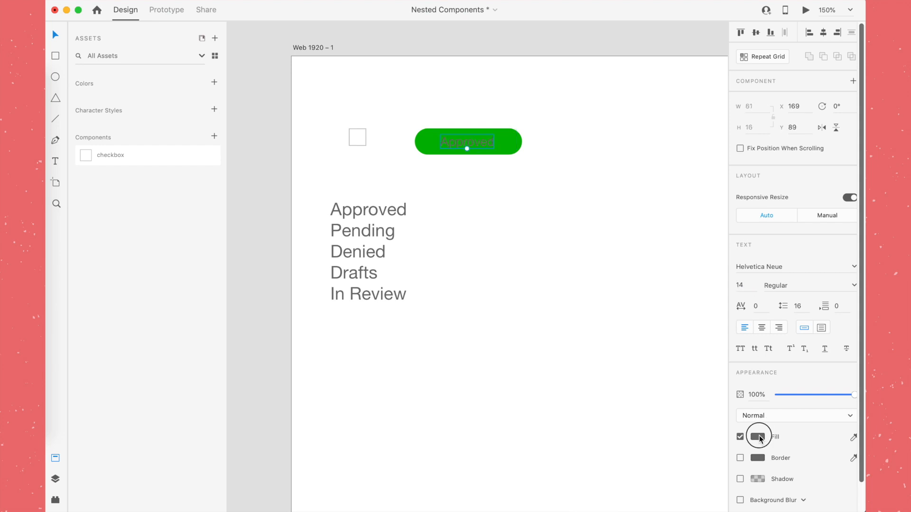
left_click_drag(681, 405, 427, 247)
left_click(854, 285)
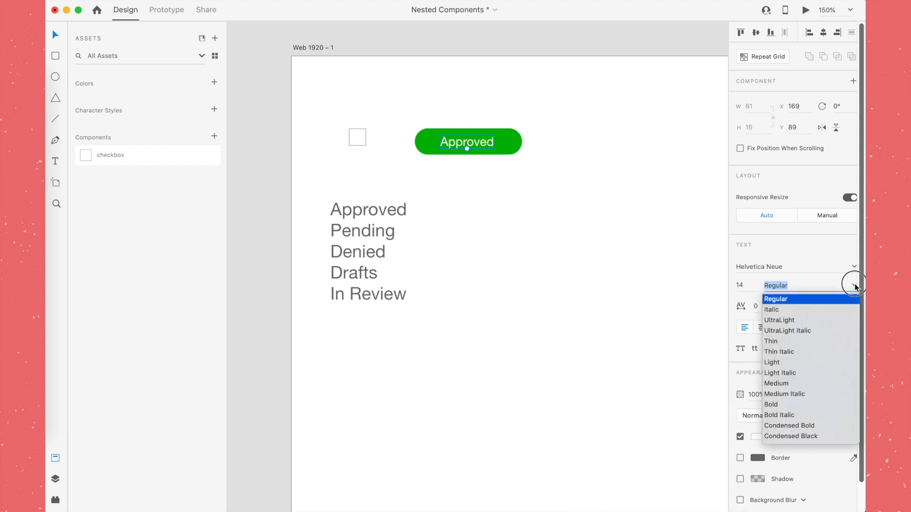
left_click(779, 403)
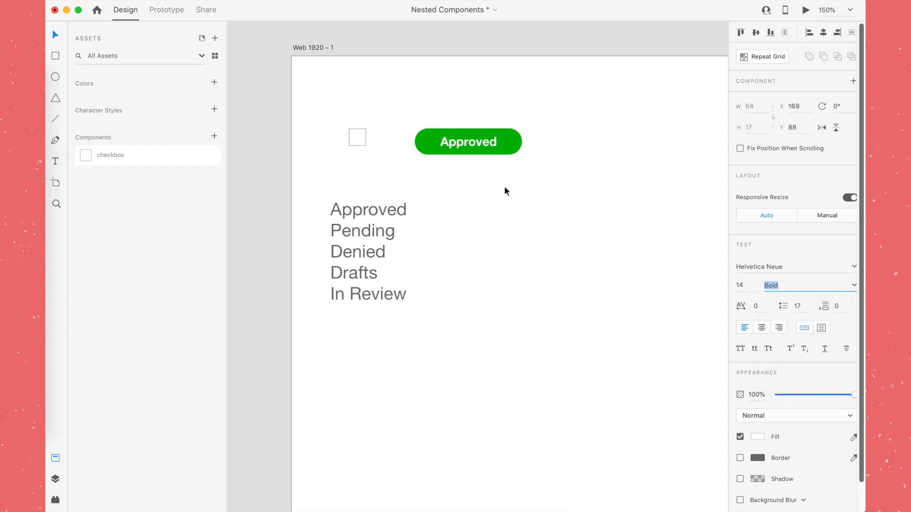
Step: Centre the Approved label and the green pill vertically on each other and turn them into one component
left_click(502, 181)
left_click(490, 149)
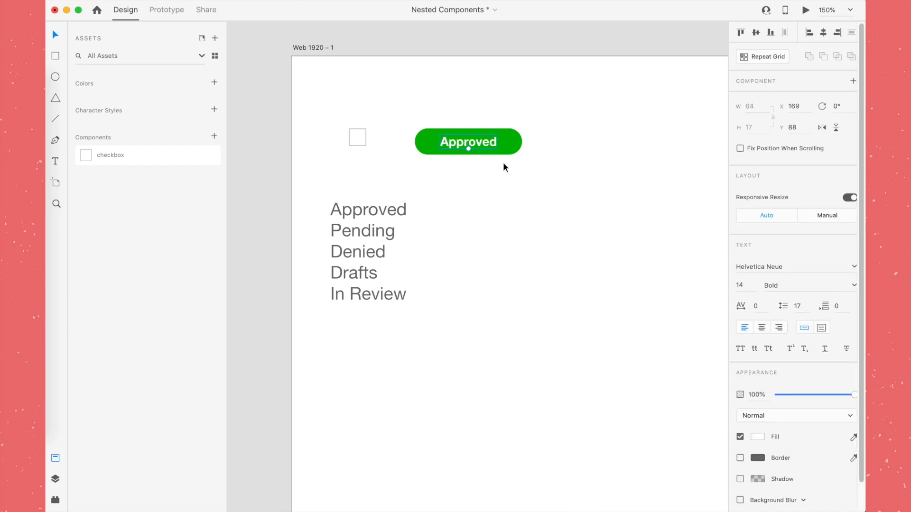
left_click_drag(545, 169, 439, 116)
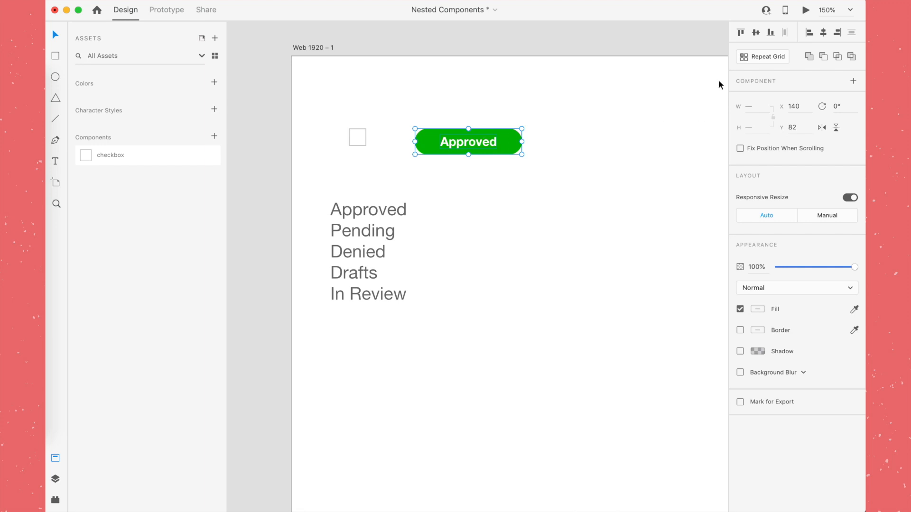
left_click(756, 32)
left_click(578, 176)
left_click_drag(550, 170, 430, 117)
left_click(853, 83)
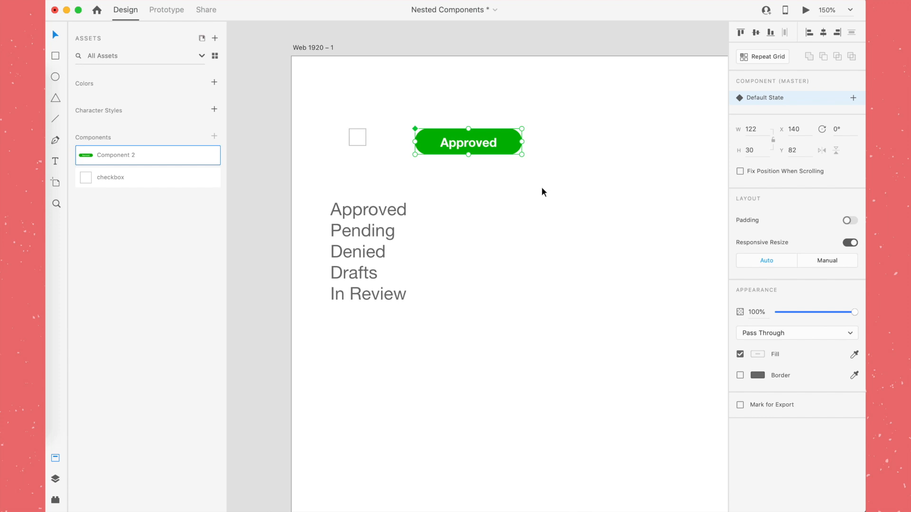
key("ctrl+Up")
left_click(724, 332)
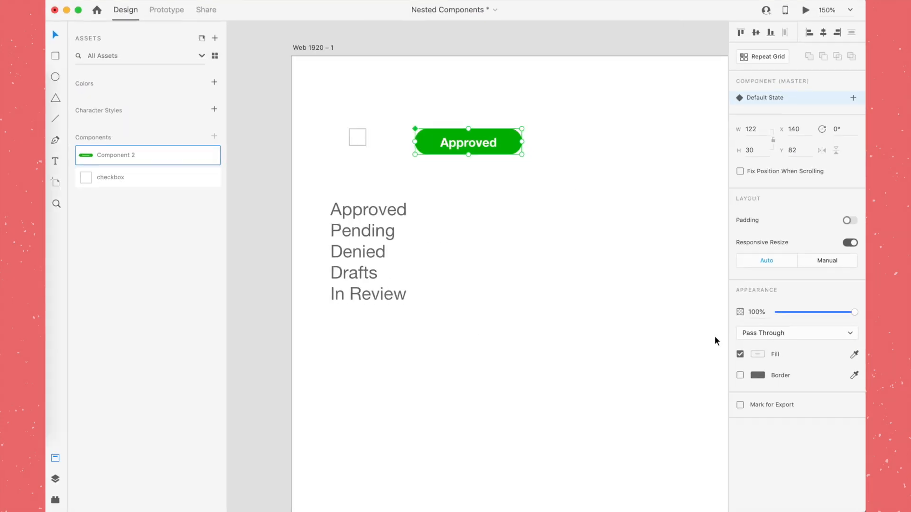
Step: Turn on padding for the pill component and review the padding on each of its four sides
left_click(845, 221)
left_click(782, 238)
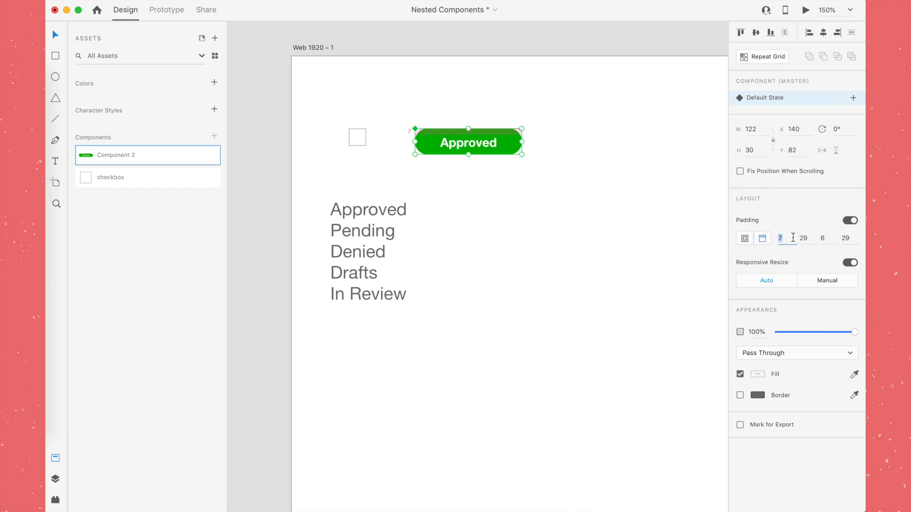
left_click(810, 238)
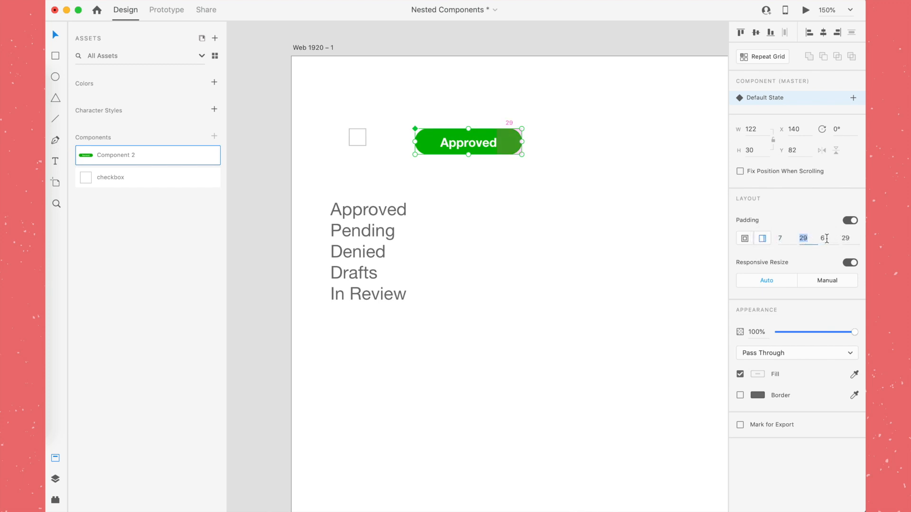
left_click(783, 238)
key("Tab")
key("Tab")
key("Tab")
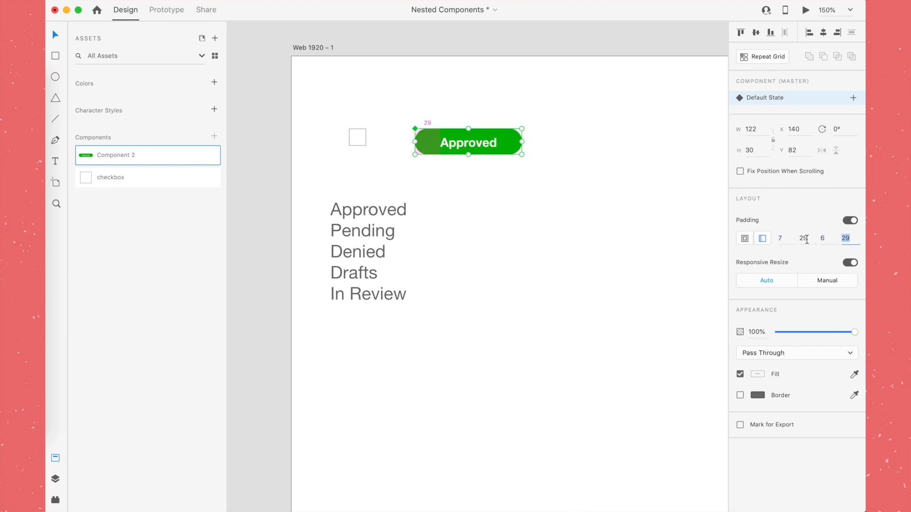
left_click(792, 238)
left_click(791, 238)
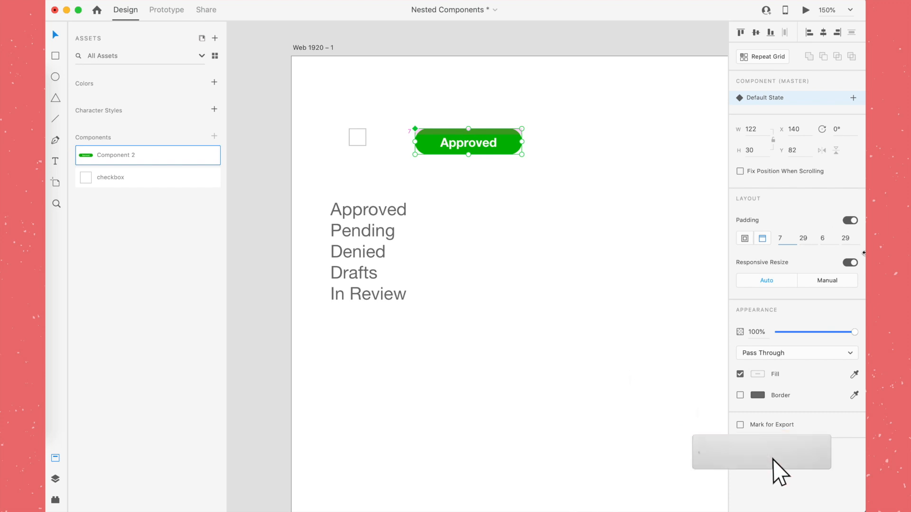
key("Tab")
key("Tab")
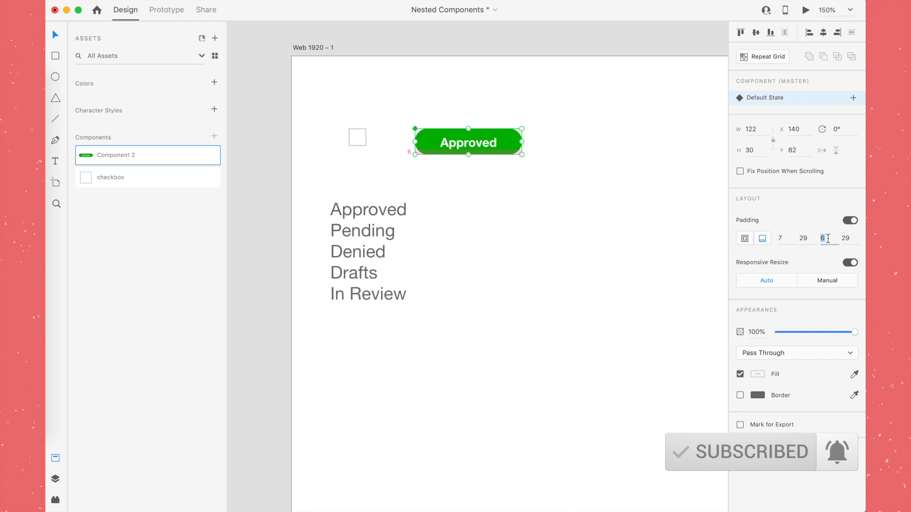
key("Tab")
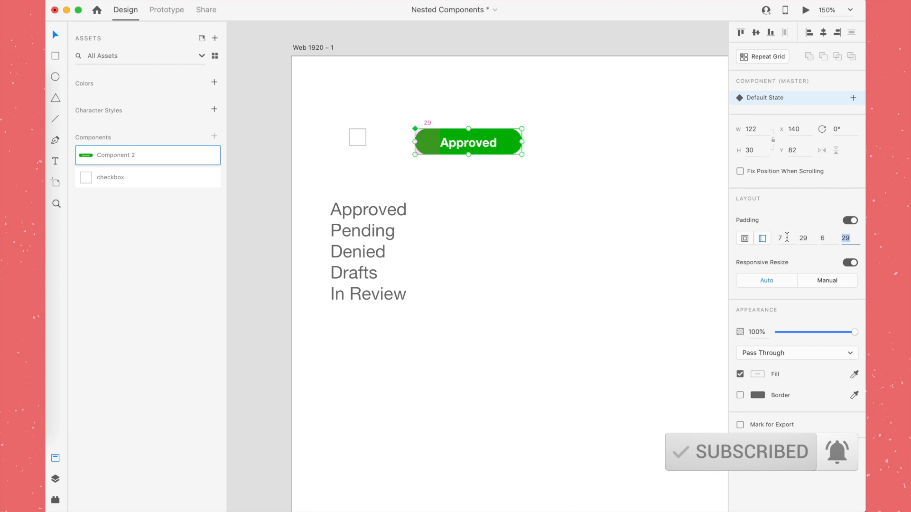
key("Tab")
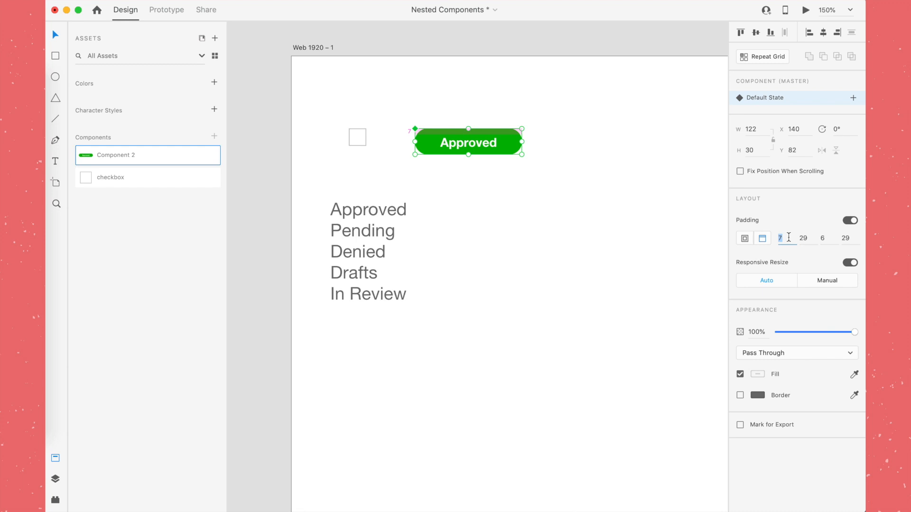
Step: Set the pill component's top and bottom padding to 5
left_click(788, 237)
key("Tab")
left_click(814, 239)
Step: Try a right and left padding of 20 on the pill component
left_click(806, 238)
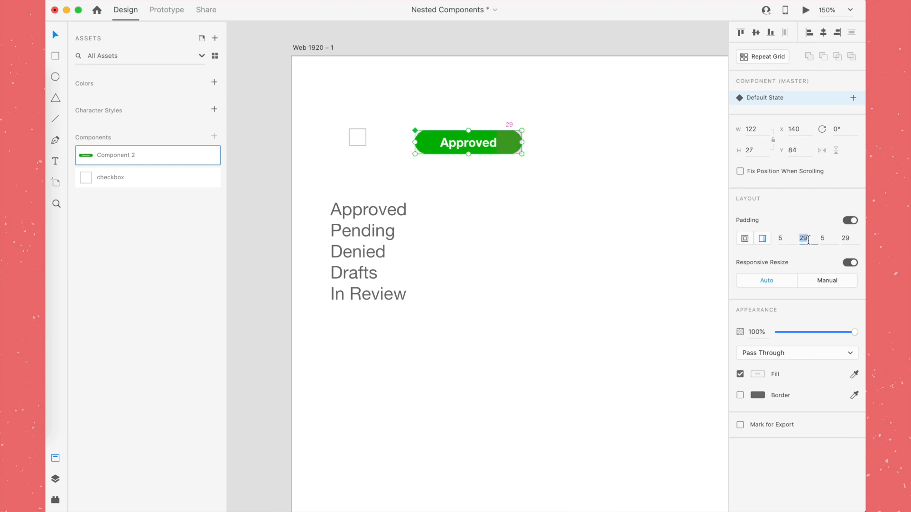
type("20")
key("Return")
left_click(845, 239)
type("20")
key("Return")
Step: Try a tighter right and left padding of 10 on the pill component
left_click(813, 239)
type("10")
key("Return")
left_click(839, 238)
type("10")
key("Return")
Step: Try a right and left padding of 15 on the pill component
left_click(815, 237)
type("15")
key("Return")
left_click(844, 238)
type("15")
key("Return")
Step: Set the pill component's right and left padding to 20
left_click(814, 239)
type("20")
key("Return")
left_click(843, 238)
type("20")
key("Return")
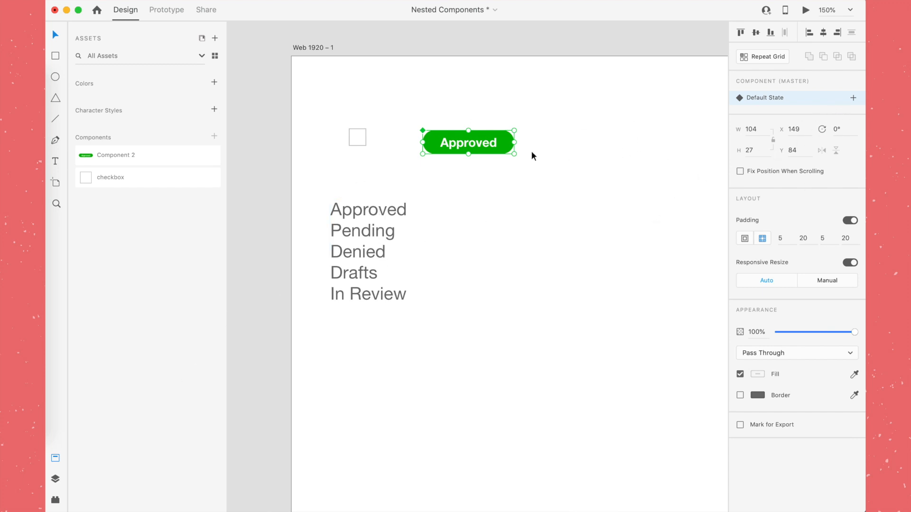
Step: Add four new states to the pill component below its Default State
left_click(854, 98)
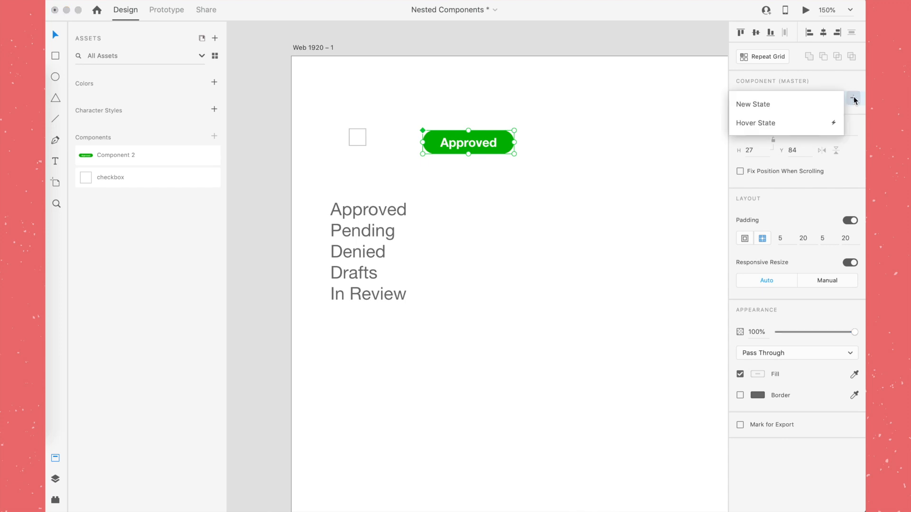
left_click(821, 101)
left_click(853, 98)
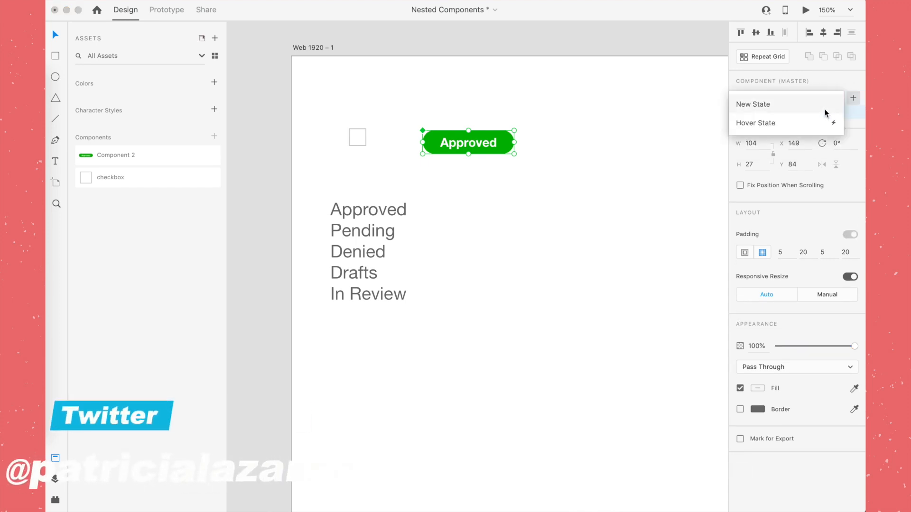
left_click(823, 105)
left_click(853, 98)
left_click(826, 109)
left_click(853, 97)
left_click(820, 104)
Step: Rename the pill component's four new states Pending, Denied, Drafts and In Review
double_click(778, 112)
type("Pending")
key("Return")
double_click(774, 125)
type("Denied")
key("Return")
double_click(773, 139)
type("Frafts")
key("Return")
double_click(773, 153)
type("In Review")
key("Return")
Step: Change the pill's label to "Pending" in the Pending state
left_click(782, 109)
left_click(778, 94)
left_click(778, 111)
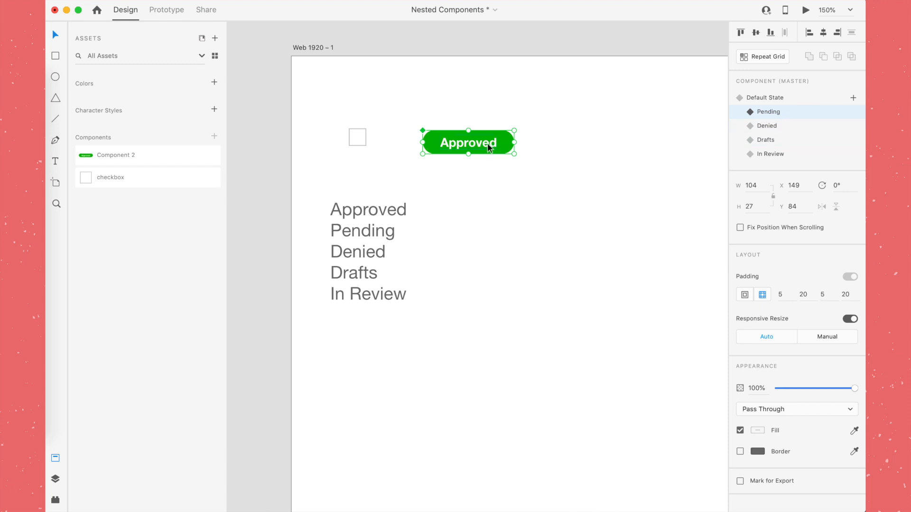
double_click(489, 147)
double_click(474, 142)
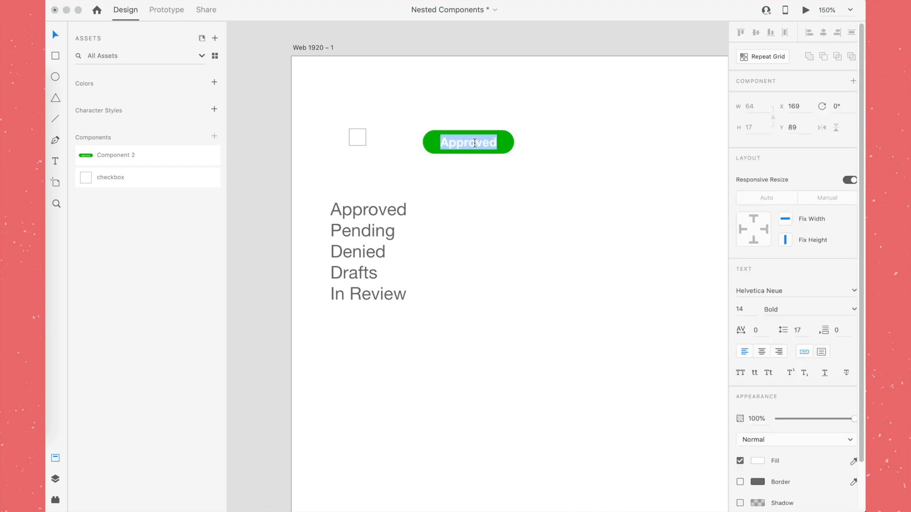
type("Pending")
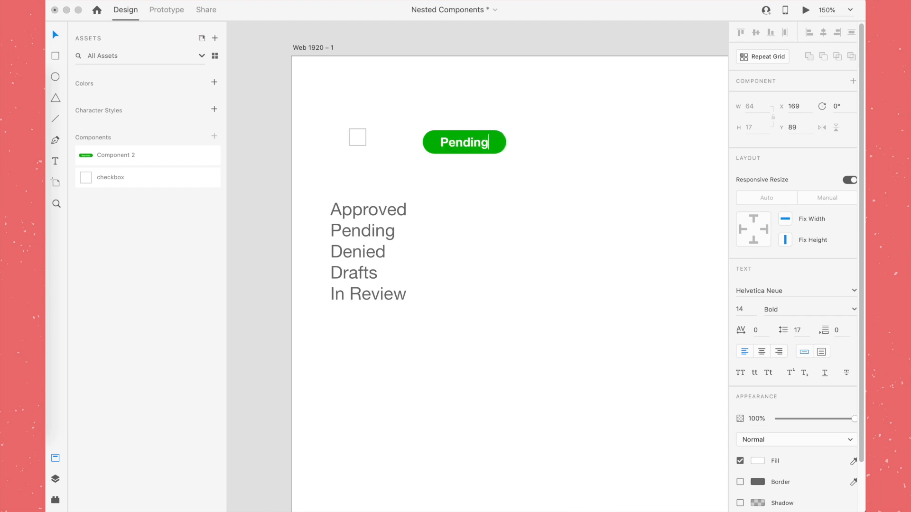
key("Escape")
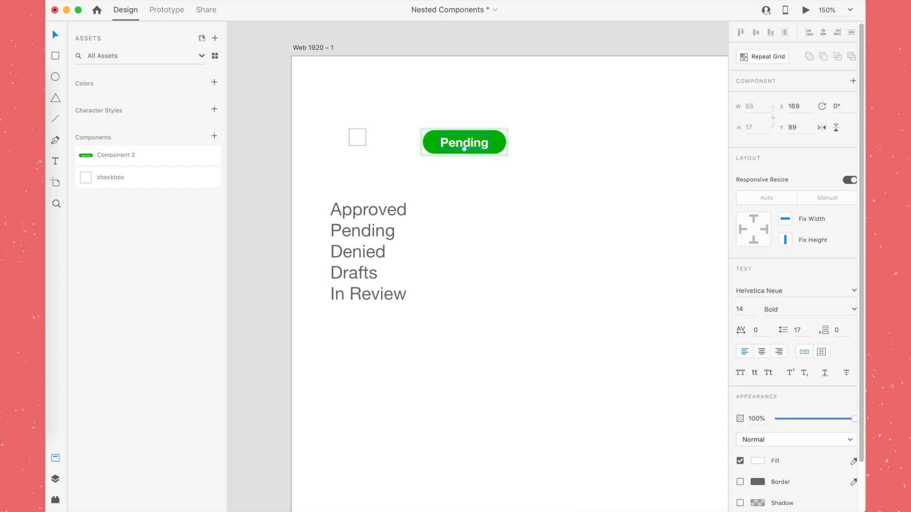
Step: Try filler text of varying length in the Pending label to test the pill's resizing, and restore the label
left_click(482, 171)
double_click(476, 142)
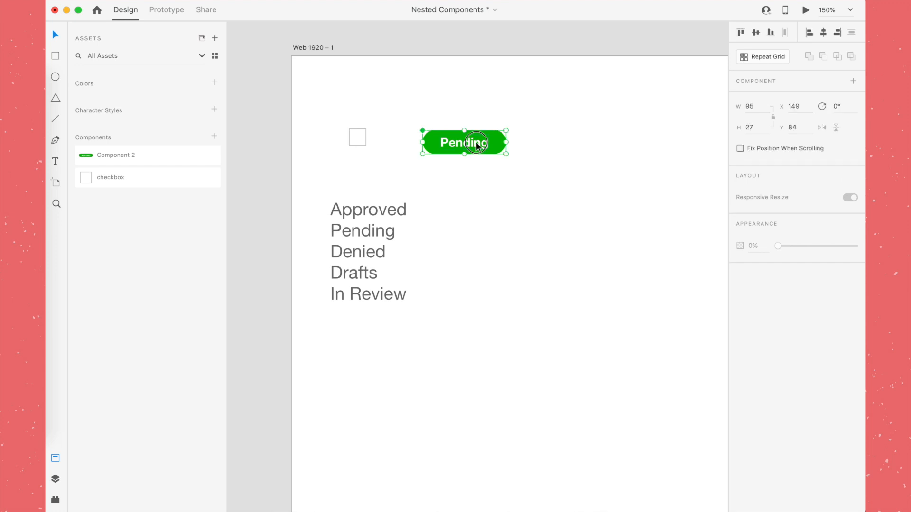
double_click(476, 143)
type("asfsdk")
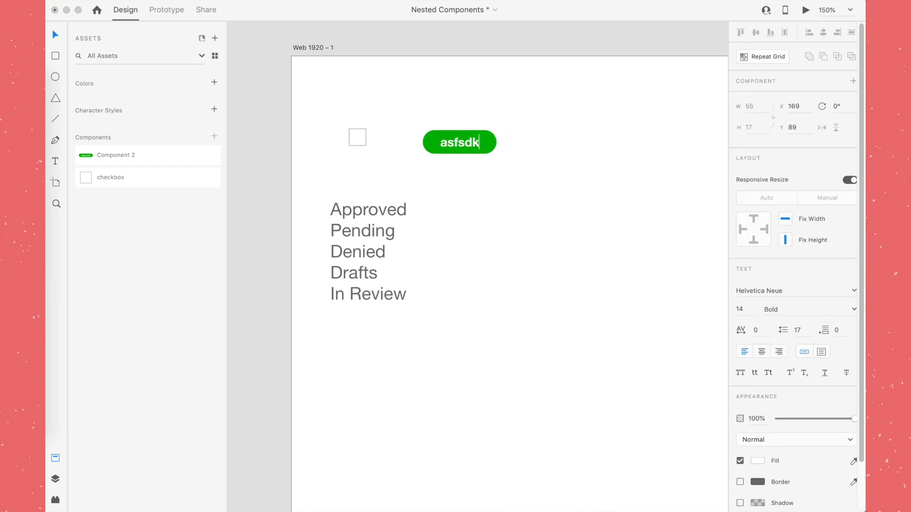
type("dlfkgdlgdjgkjf")
key("BackSpace")
key("BackSpace")
key("BackSpace")
key("BackSpace")
key("BackSpace")
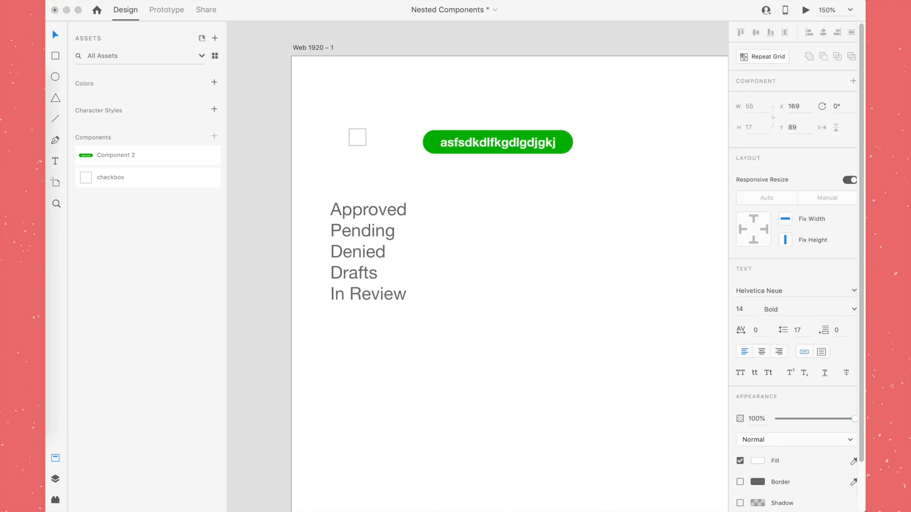
type("fhrjhitoy")
key("BackSpace")
key("BackSpace")
key("BackSpace")
key("BackSpace")
key("BackSpace")
key("BackSpace")
key("BackSpace")
key("BackSpace")
key("BackSpace")
key("BackSpace")
key("BackSpace")
key("BackSpace")
key("BackSpace")
key("BackSpace")
key("BackSpace")
key("BackSpace")
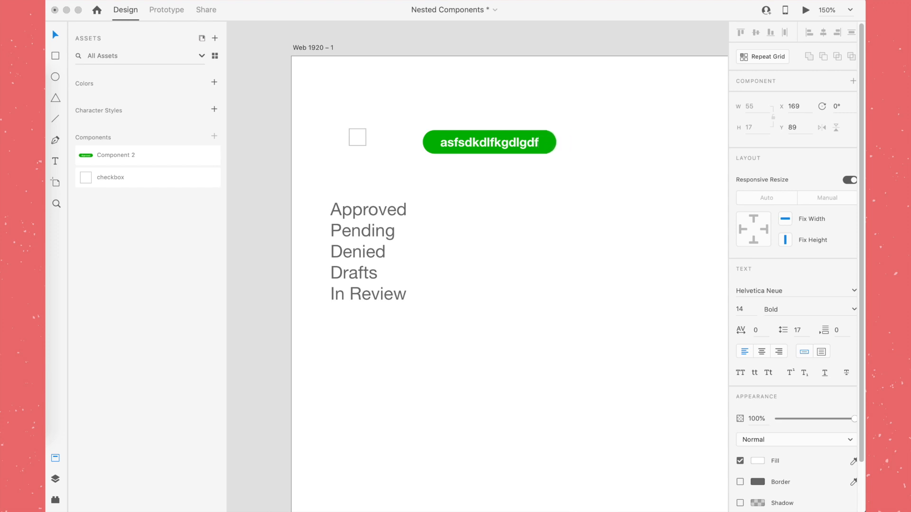
key("BackSpace")
key("BackSpace")
key("BackSpace")
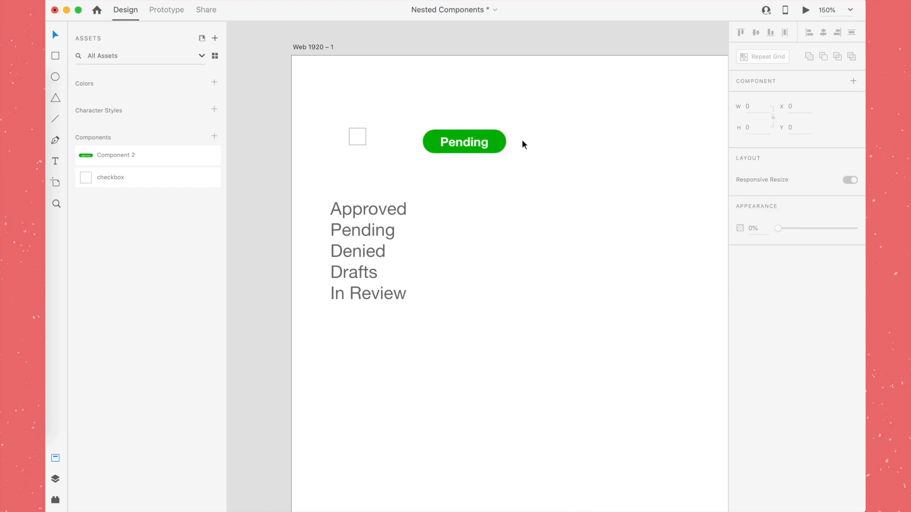
Step: Fill the Pending state's pill shape with orange-yellow
left_click(503, 141)
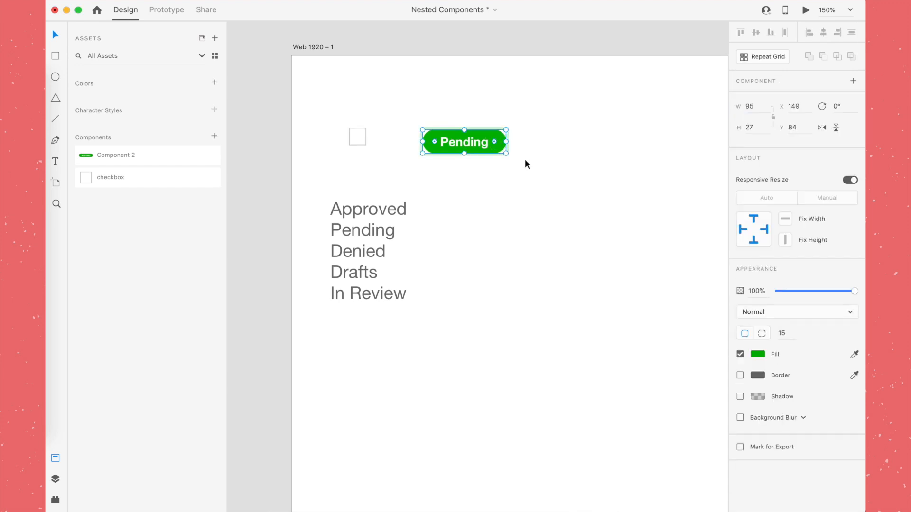
left_click(756, 355)
left_click_drag(720, 376, 718, 375)
left_click_drag(708, 327, 706, 301)
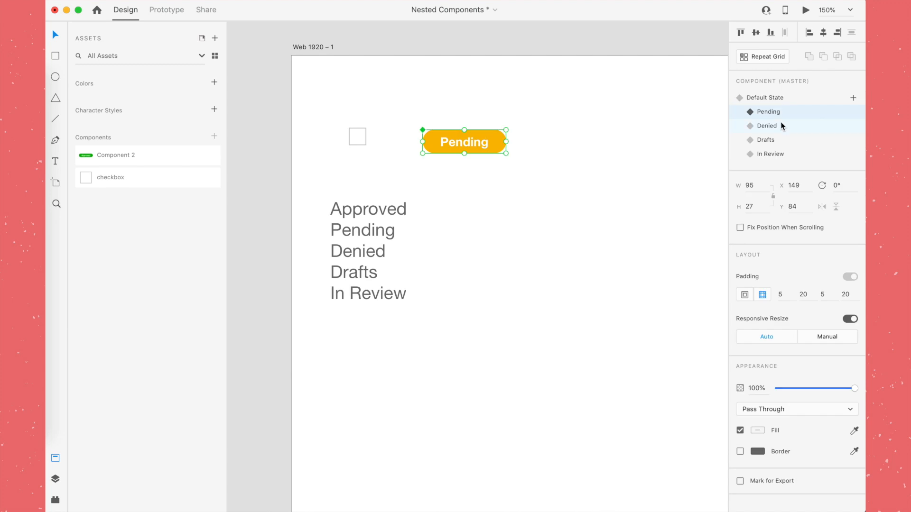
Step: In the Denied state, change the pill's label to "Denied" and fill its shape with bright red
left_click(775, 127)
type("Denied")
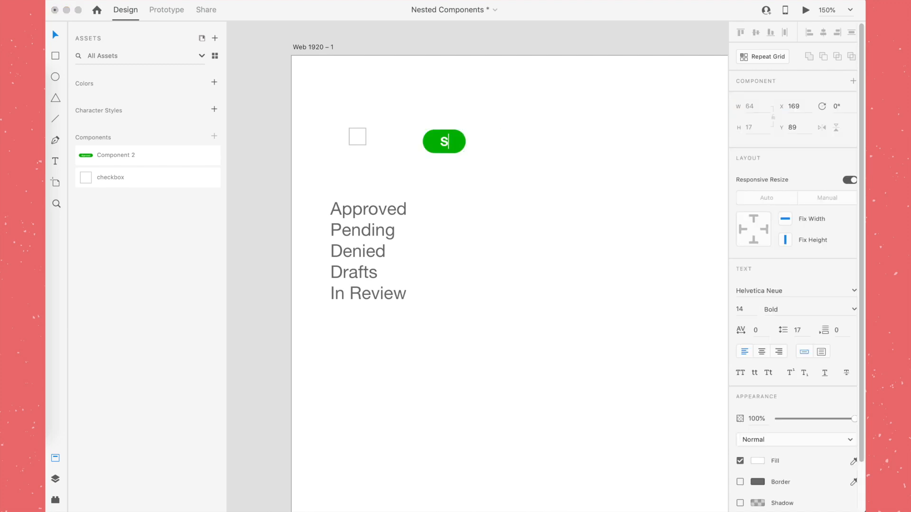
key("Escape")
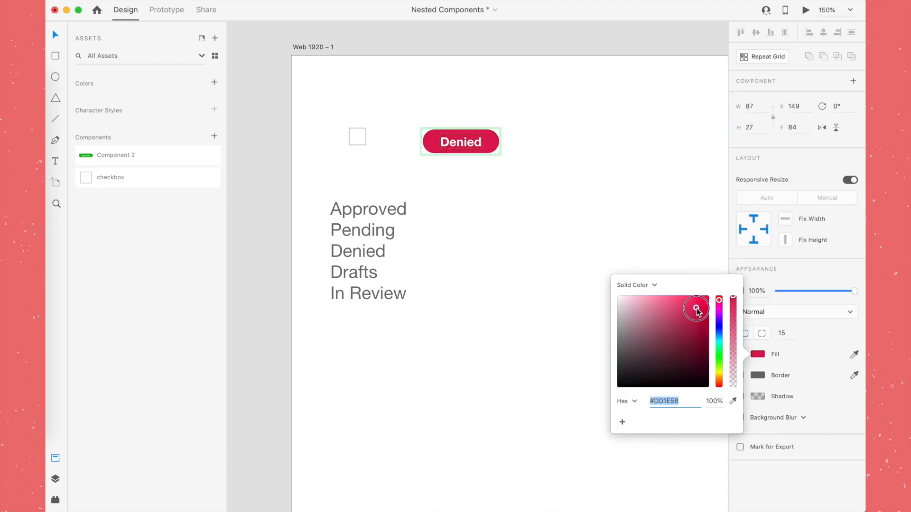
left_click_drag(698, 309, 709, 301)
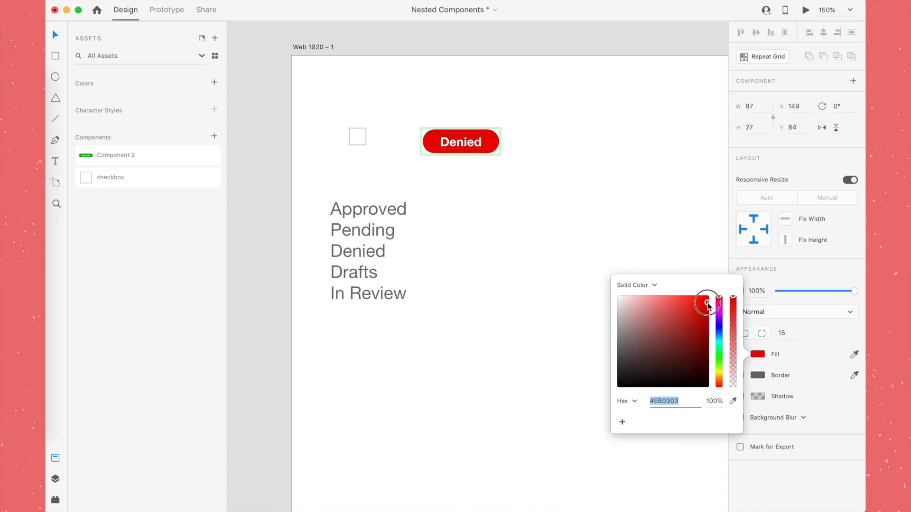
Step: In the Drafts state, change the pill's label to "Drafts" and fill its shape with medium grey
type("Draf")
type("ts")
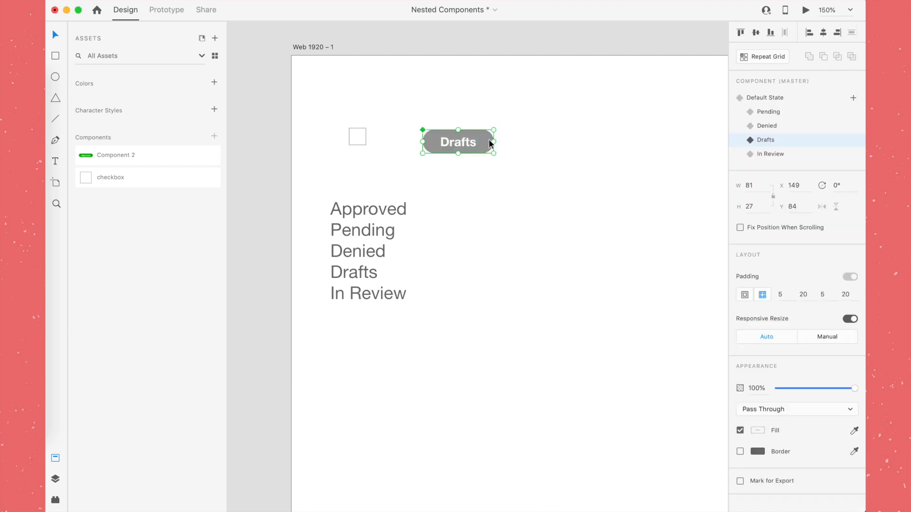
Step: In the In Review state, change the pill's label to "In Review" and fill its shape with bright blue
double_click(468, 142)
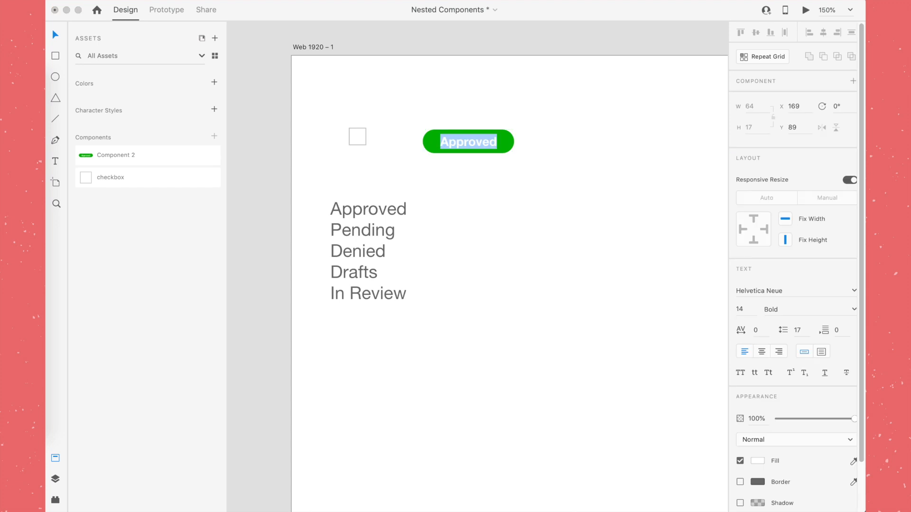
type("In Review")
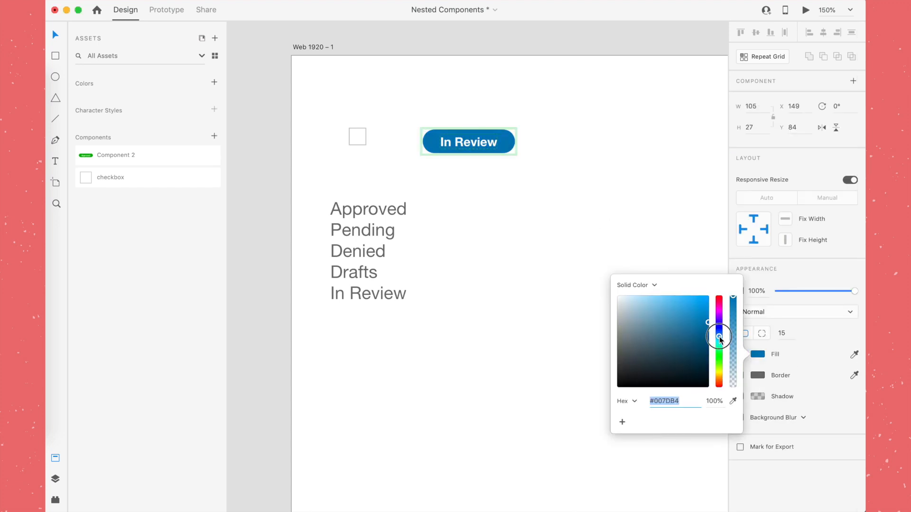
left_click(630, 187)
left_click(484, 146)
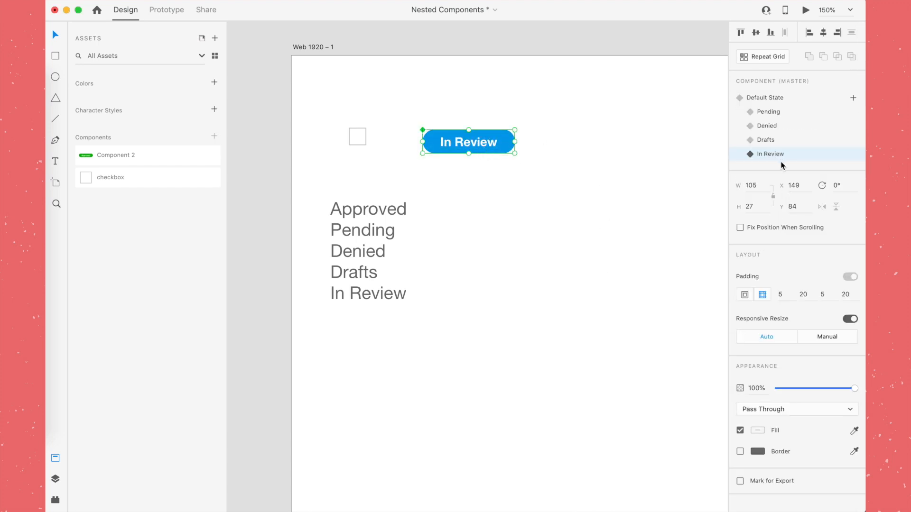
Step: Switch through the pill component's Default, Pending, Denied, Drafts and In Review states to check each label and colour
left_click(766, 140)
left_click(787, 126)
left_click(782, 112)
left_click(781, 97)
left_click(783, 112)
left_click(783, 126)
left_click(785, 141)
left_click(784, 154)
left_click(784, 139)
left_click(783, 125)
left_click(784, 111)
left_click(782, 98)
left_click(782, 111)
left_click(784, 126)
left_click(784, 140)
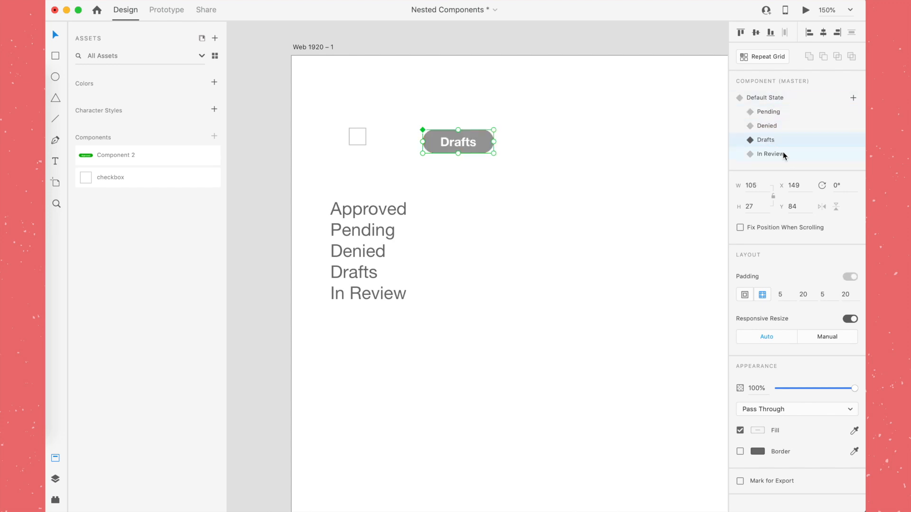
Step: Delete the status text list beneath the pill
left_click(361, 248)
key("Delete")
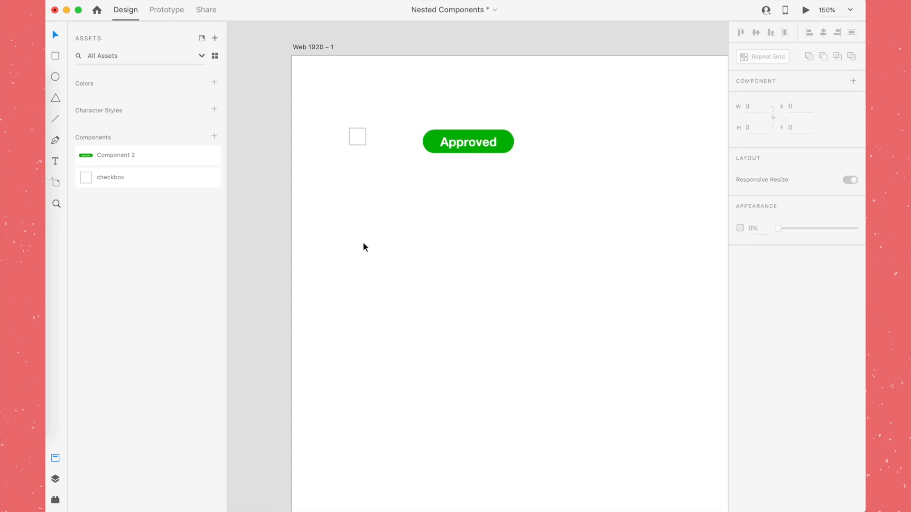
Step: Draw a rectangle beneath the checkbox and status pill for the table header, sized 720 wide by 60 high
key("super+minus")
key("super+minus")
left_click_drag(606, 273, 379, 219)
left_click_drag(281, 162, 613, 198)
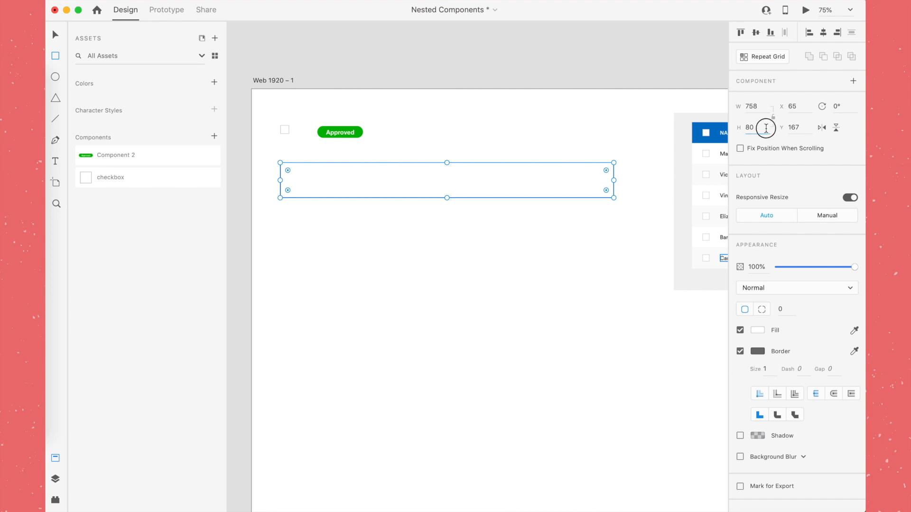
left_click(766, 128)
type("6")
key("Return")
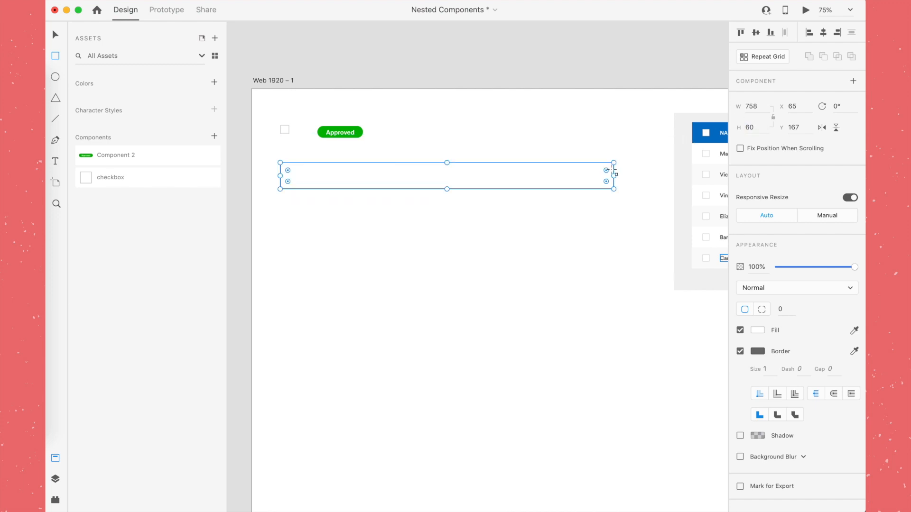
left_click_drag(615, 176, 572, 196)
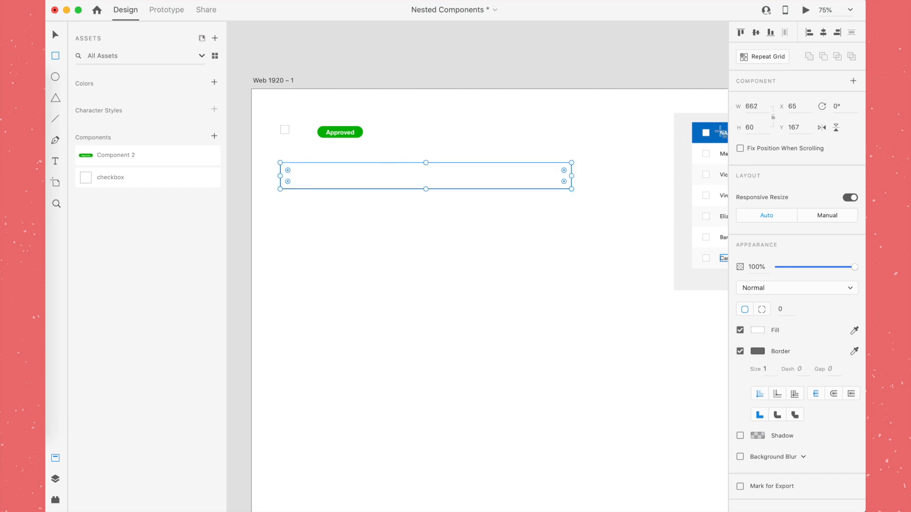
left_click(749, 107)
type("720")
key("Return")
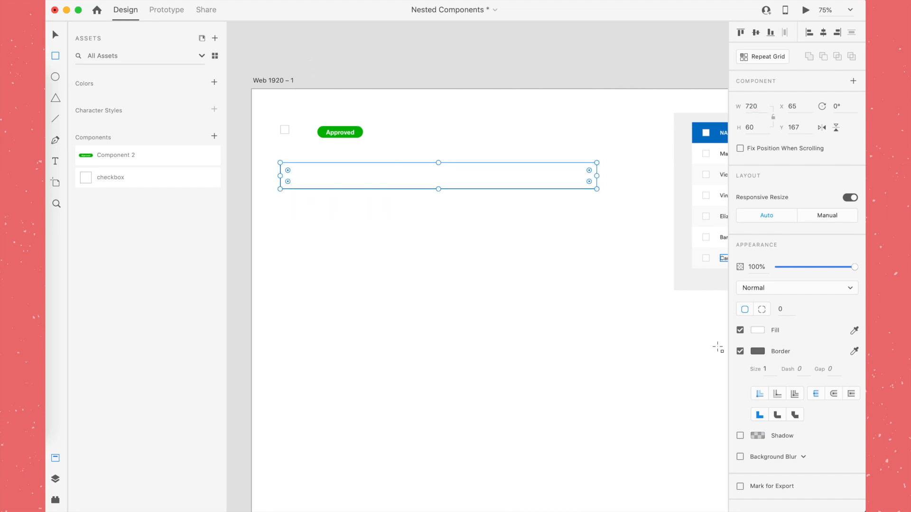
Step: Remove the rectangle's border and fill it with the blue sampled from the reference table's header
left_click(740, 351)
left_click(757, 330)
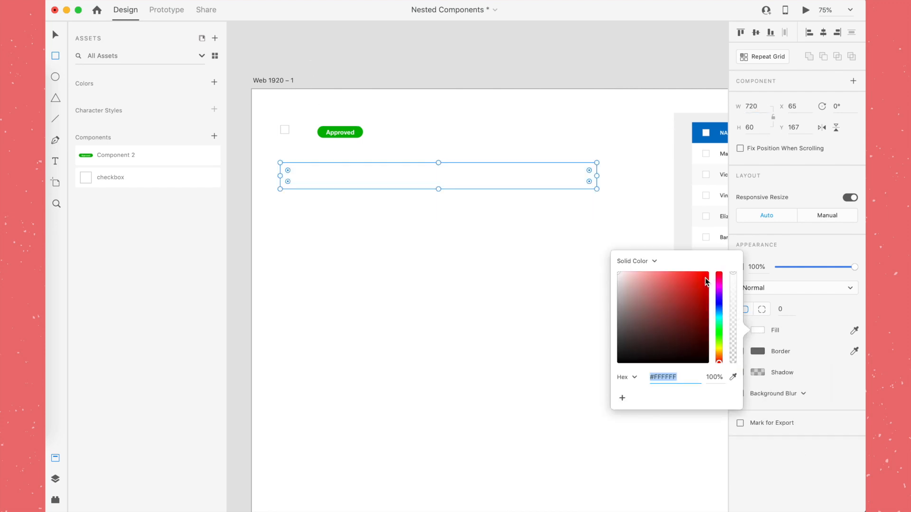
left_click(732, 377)
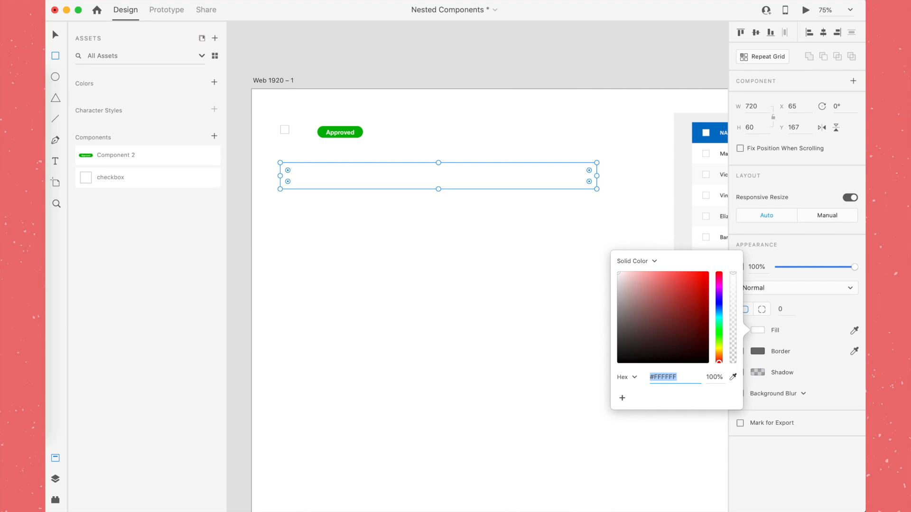
left_click(720, 137)
key("Escape")
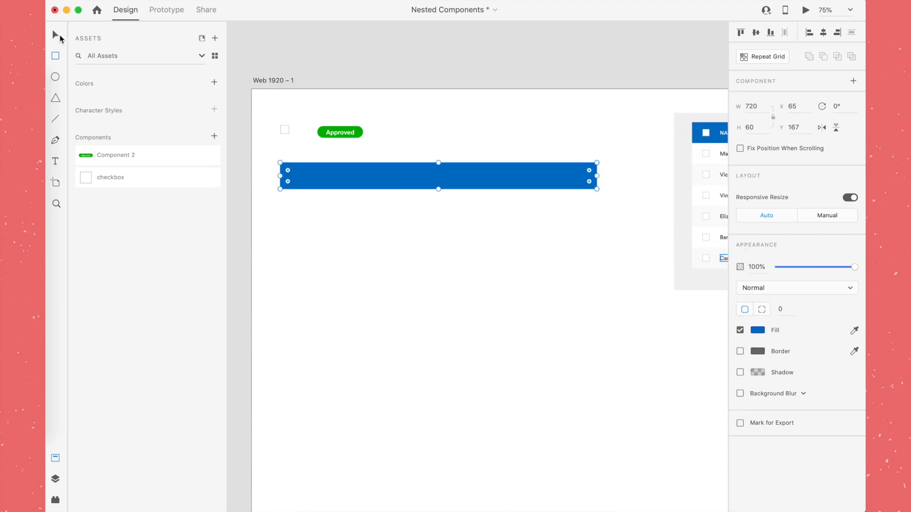
left_click(294, 218)
left_click_drag(311, 205, 389, 227)
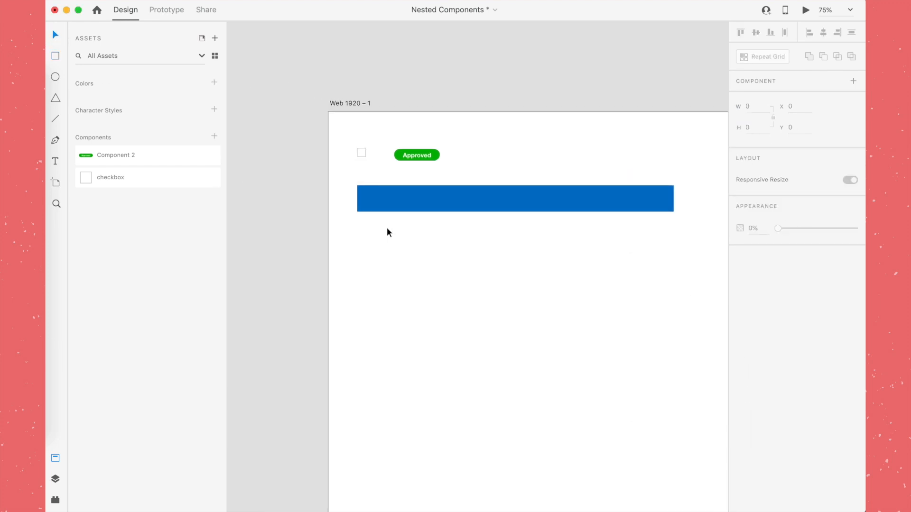
key("super+1")
left_click_drag(446, 192, 407, 201)
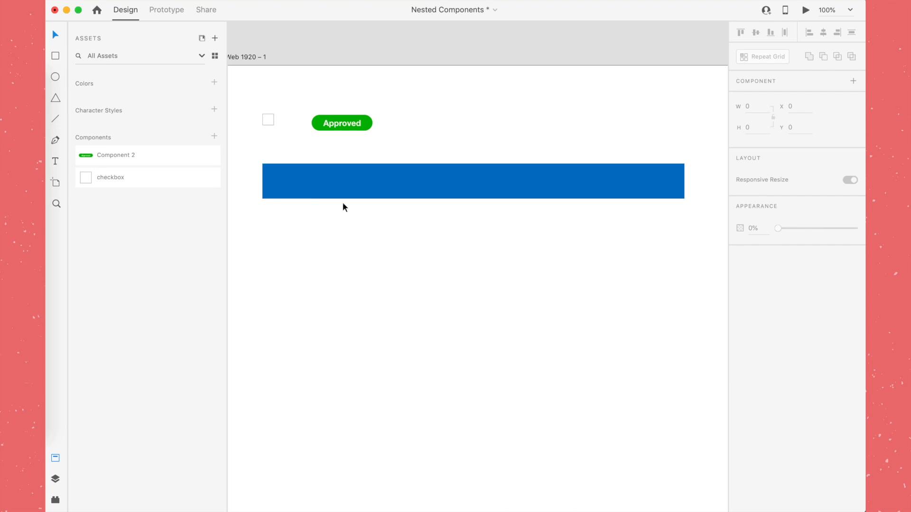
left_click(304, 183)
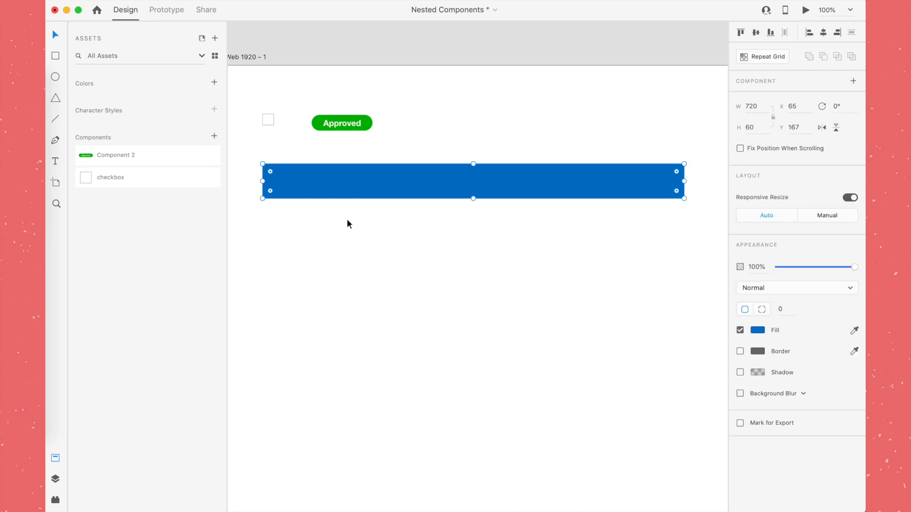
left_click(270, 121)
left_click(277, 109)
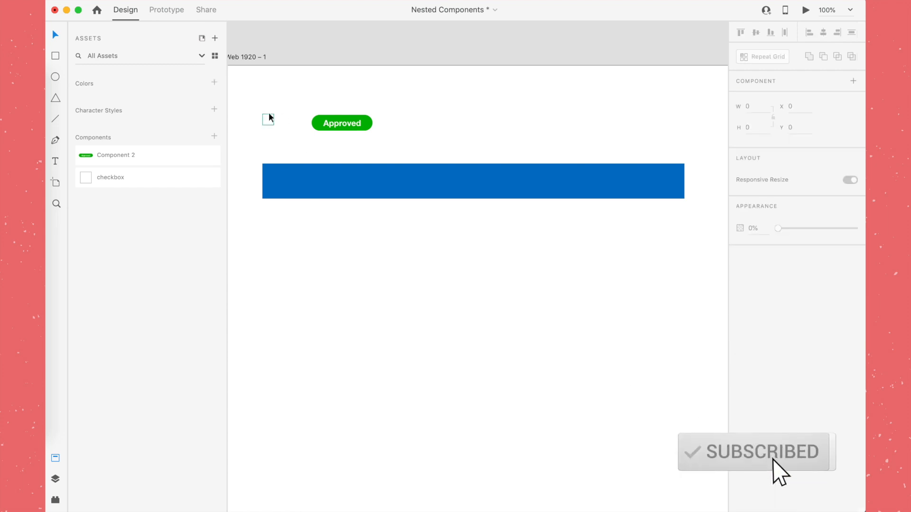
left_click(267, 117)
left_click(312, 177)
left_click(423, 205)
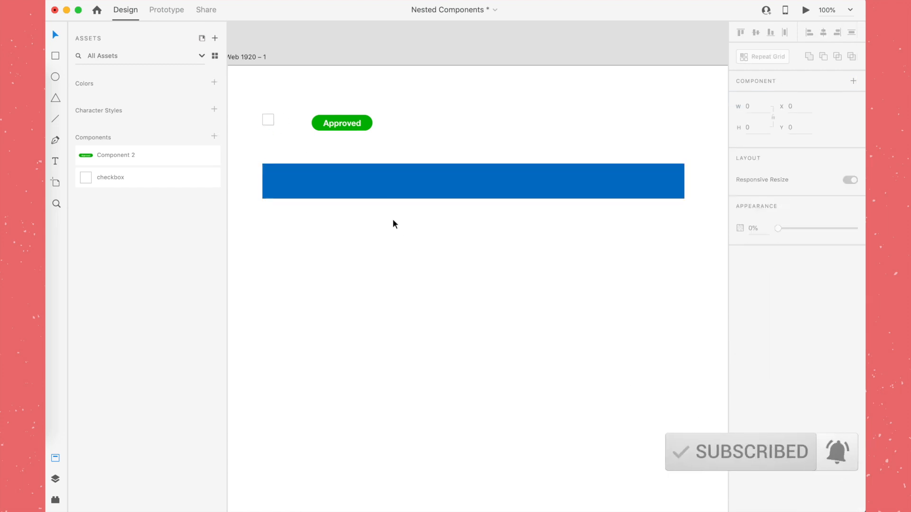
left_click(367, 194)
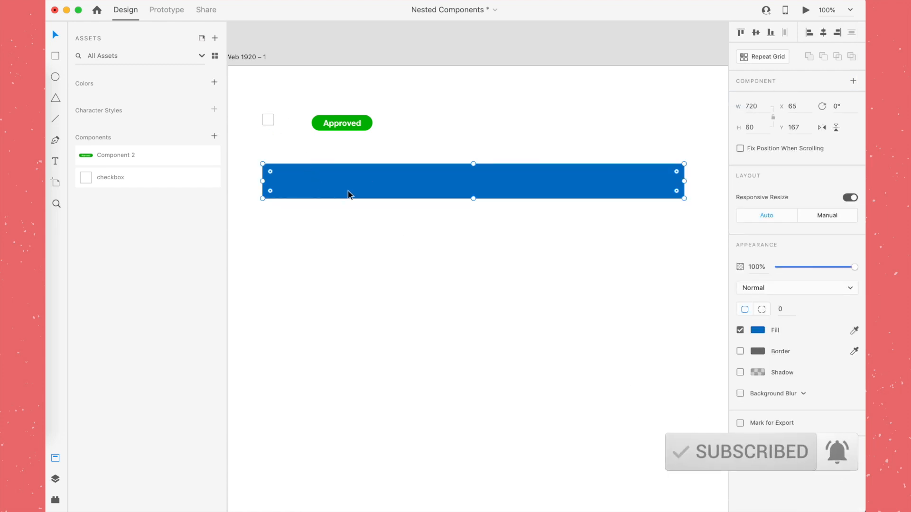
left_click(322, 244)
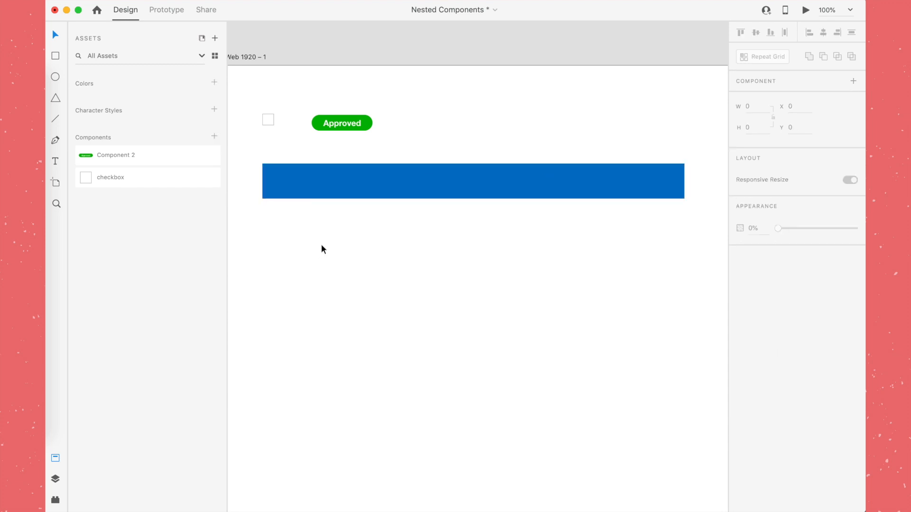
Step: Add three white bold column labels on the blue bar: "Name", "Client ID" and "Status"
left_click(58, 163)
left_click(290, 186)
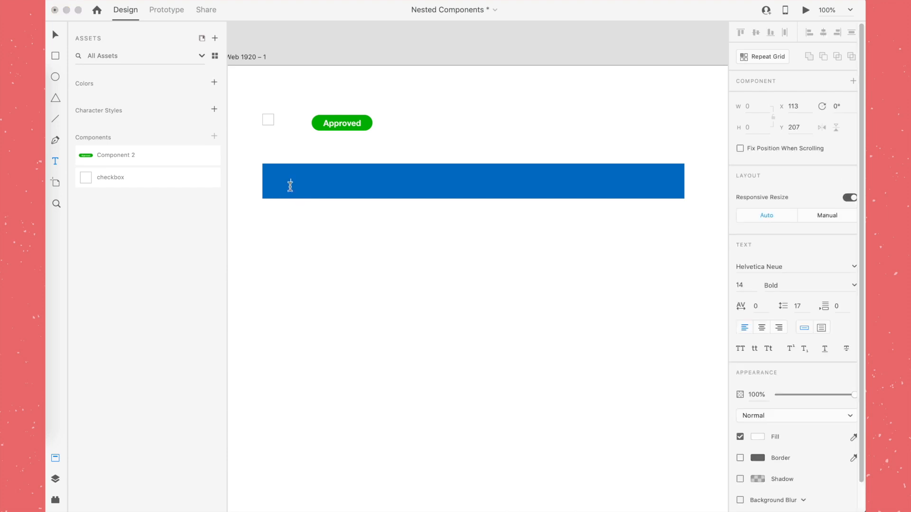
type("Name")
key("Escape")
left_click_drag(308, 185, 492, 185)
double_click(374, 184)
type("Client i")
double_click(492, 184)
type("Status")
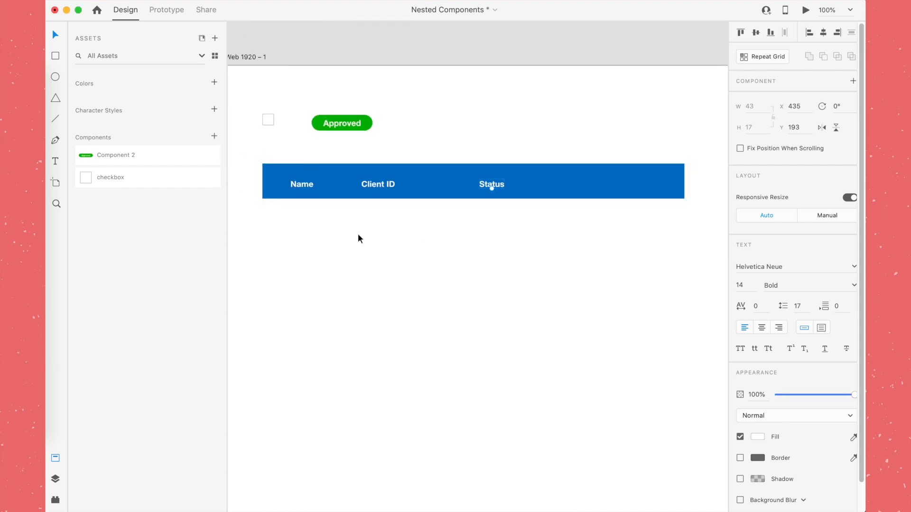
Step: Align the three column labels and the blue bar to a common vertical middle
scroll(345, 277, "left", 1)
scroll(345, 277, "up", 1)
left_click(322, 195)
left_click(385, 196, "shift")
left_click(512, 195, "shift")
left_click(597, 192, "shift")
left_click(755, 33)
key("Escape")
Step: Turn the blue bar together with its three column labels into a component
left_click(317, 178)
left_click(269, 166)
left_click_drag(272, 169, 668, 246)
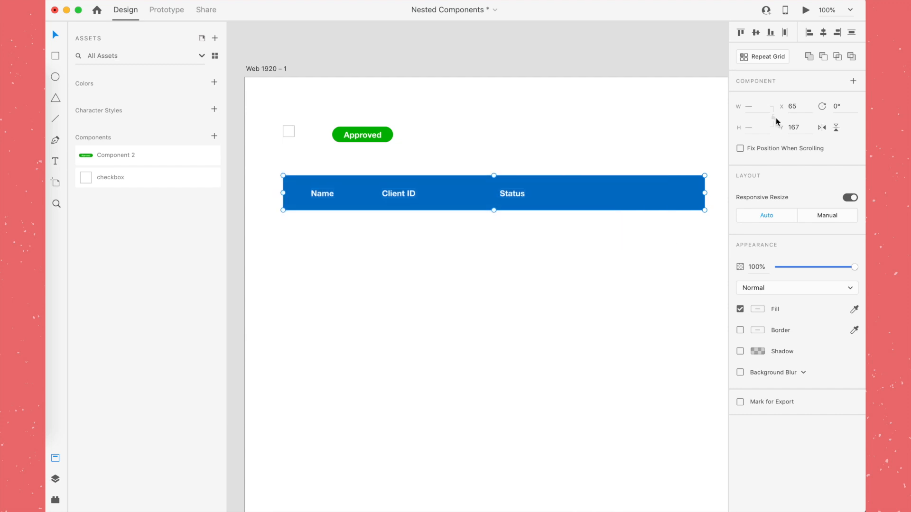
left_click(852, 82)
Step: Rename the pill component "status" and the new blue bar component "table header"
double_click(121, 179)
type("stat")
key("Return")
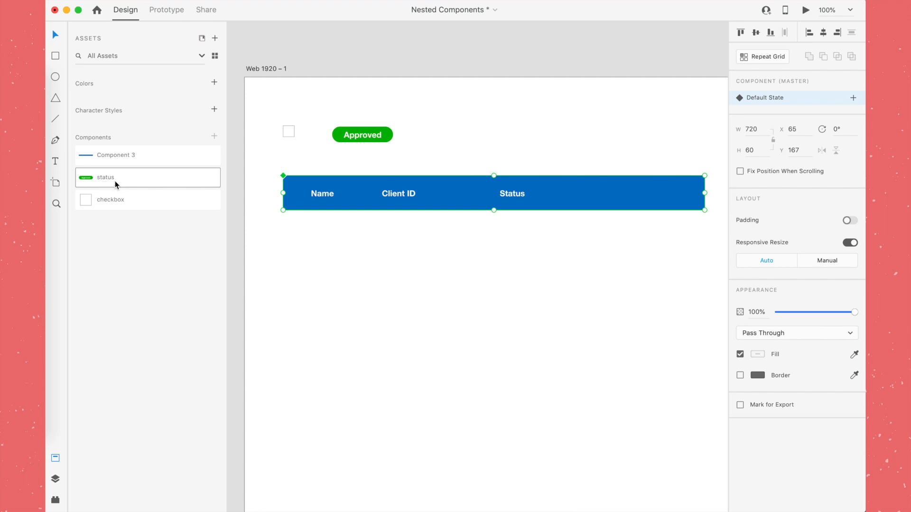
left_click(120, 156)
double_click(120, 156)
type("t")
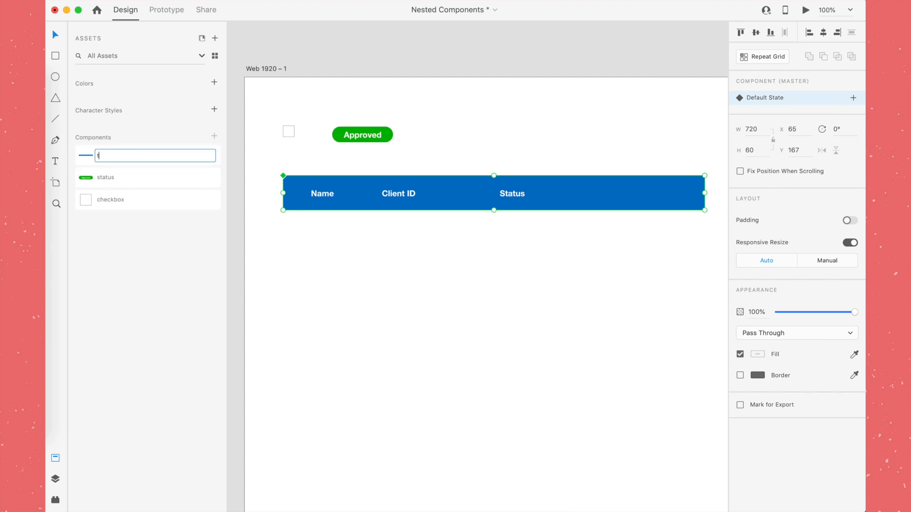
type("able header")
key("Return")
Step: Paste a copy of the checkbox component inside the table header component and move it onto the blue bar
left_click(423, 284)
left_click(349, 190)
left_click(311, 158)
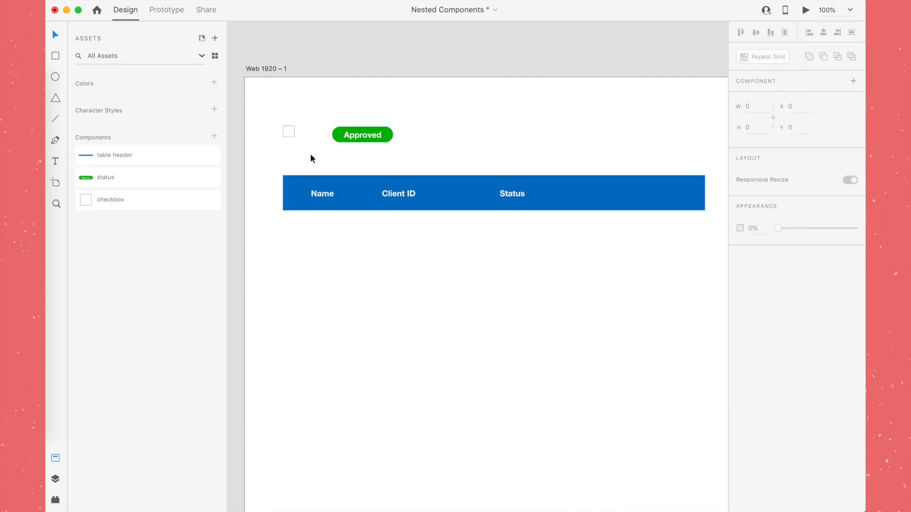
left_click(290, 135)
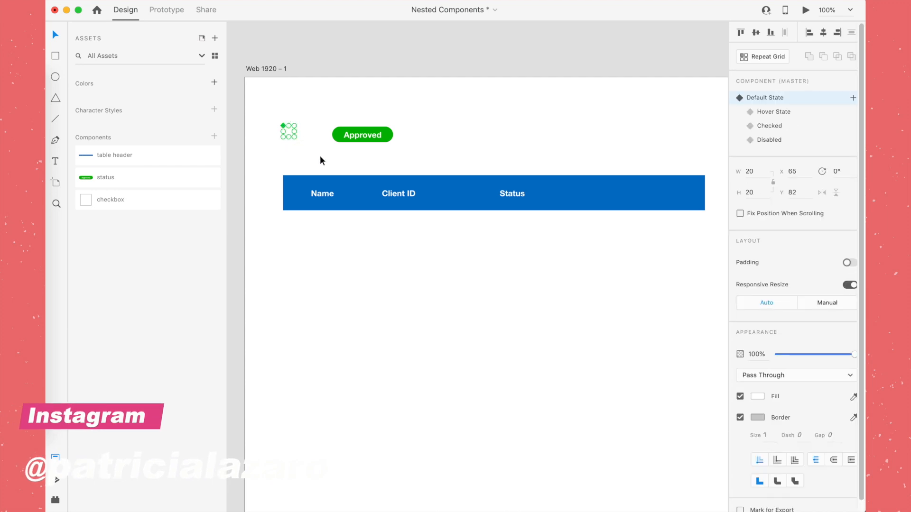
left_click(358, 190)
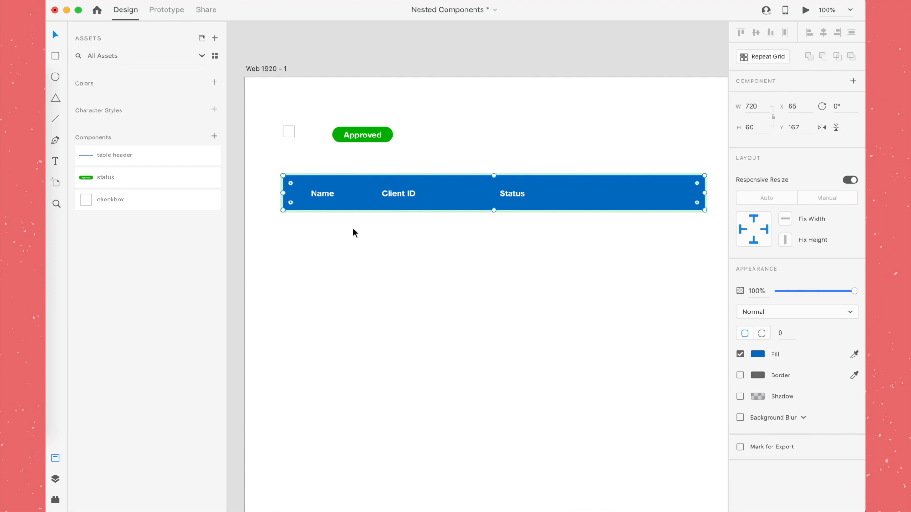
key("super+v")
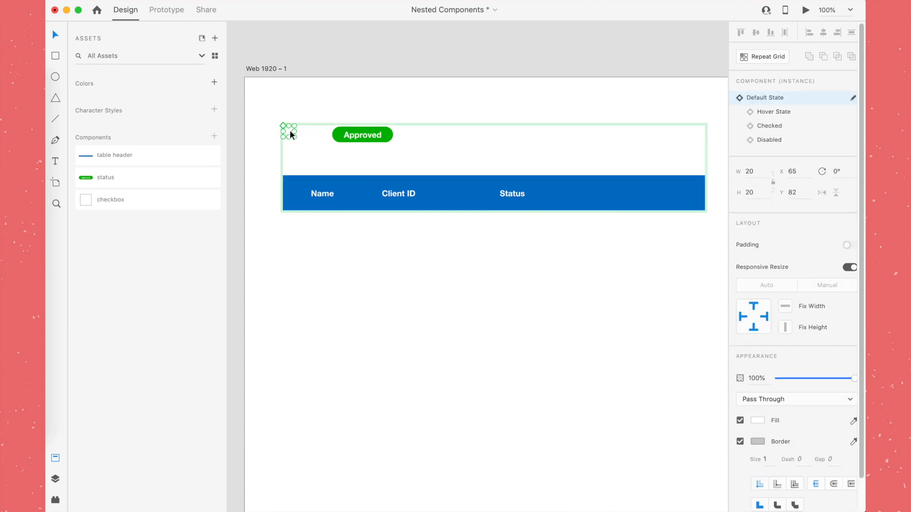
left_click_drag(289, 132, 297, 196)
Step: Reposition the nested checkbox about 30 px from the table header's left edge, near its vertical middle
key("super+plus")
key("super+plus")
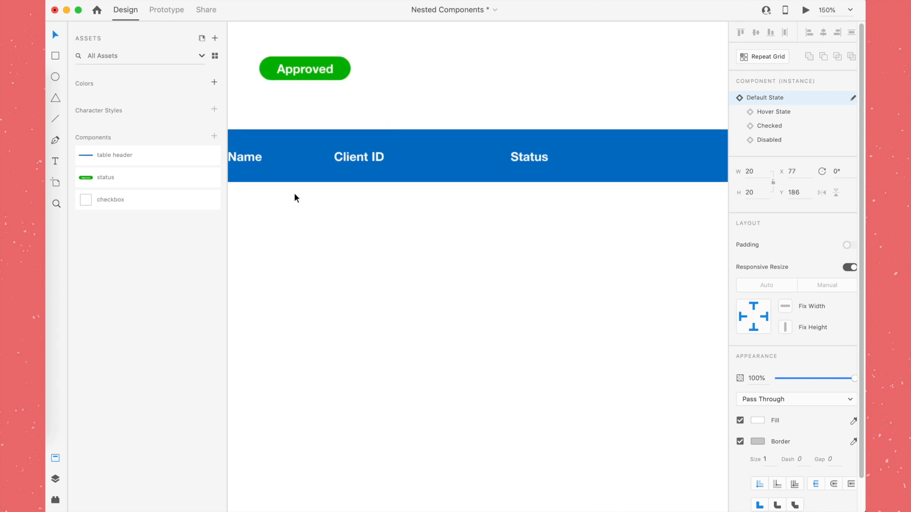
left_click_drag(323, 123, 581, 205)
left_click_drag(350, 195, 361, 205)
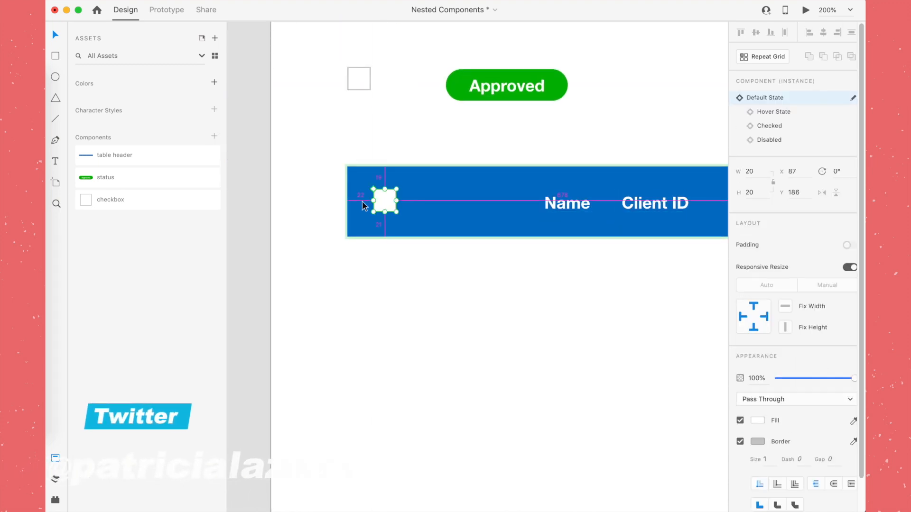
left_click_drag(362, 201, 357, 202)
key("Left")
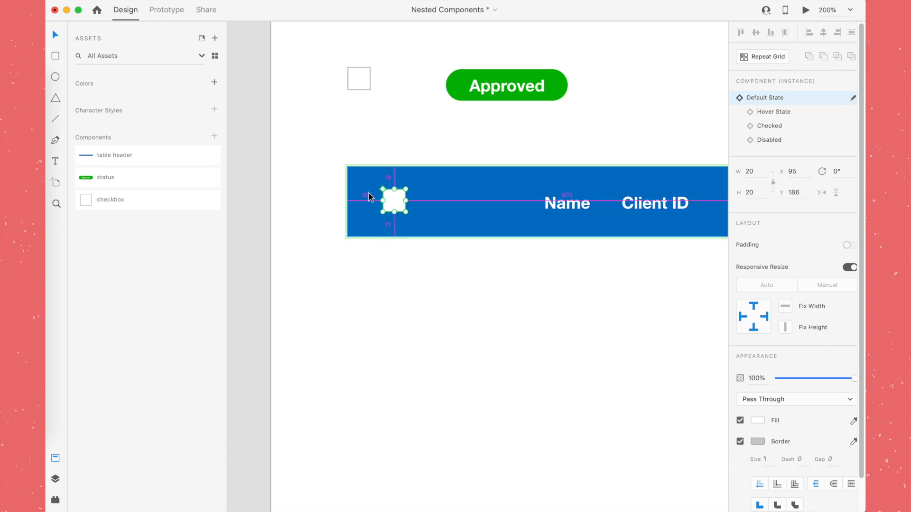
left_click(417, 219)
left_click(451, 152)
double_click(397, 204)
key("Escape")
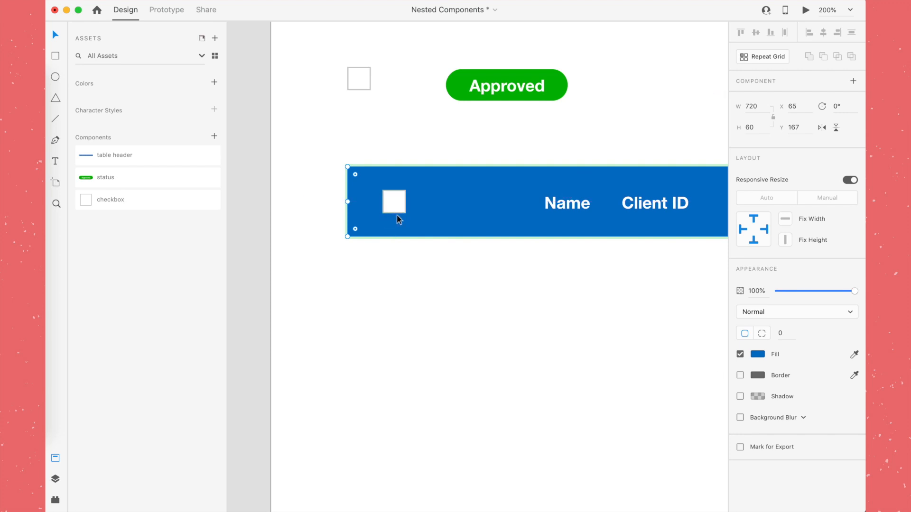
Step: Move the Name label close to the nested checkbox, to about X 145
double_click(562, 204)
left_click(633, 202, "shift")
left_click(547, 232)
left_click_drag(576, 204, 443, 209)
key("super+minus")
left_click_drag(537, 222, 436, 220)
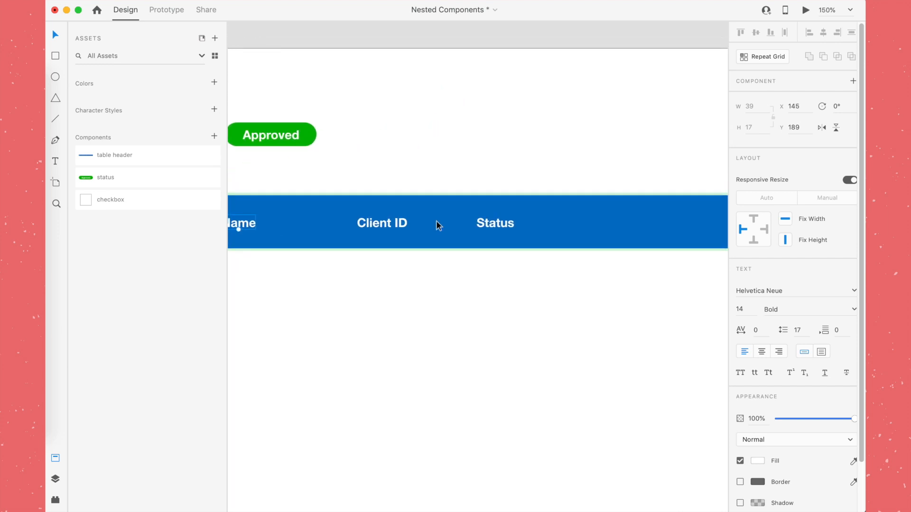
Step: Shift the Client ID and Status labels towards the right end of the table header, with Status at about X 643
key("super+minus")
left_click(425, 237)
left_click(491, 236, "shift")
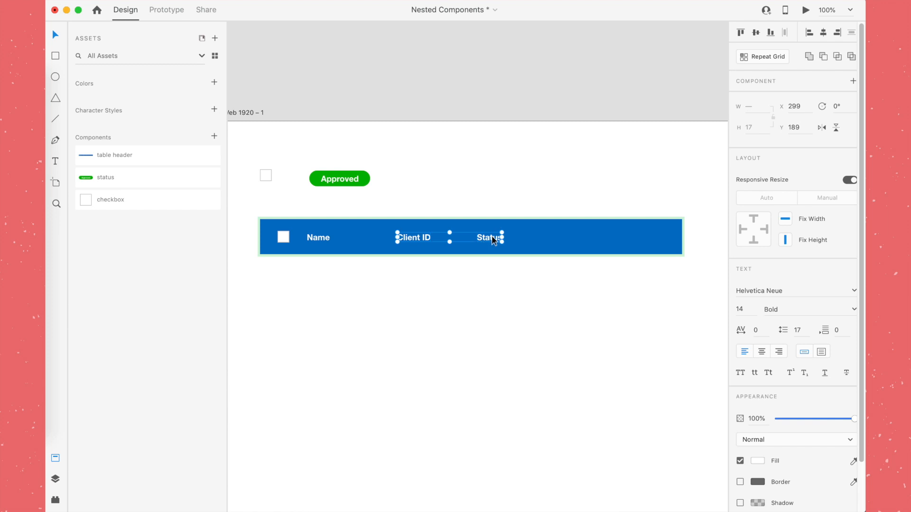
left_click_drag(492, 236, 542, 237)
left_click(319, 247, "shift")
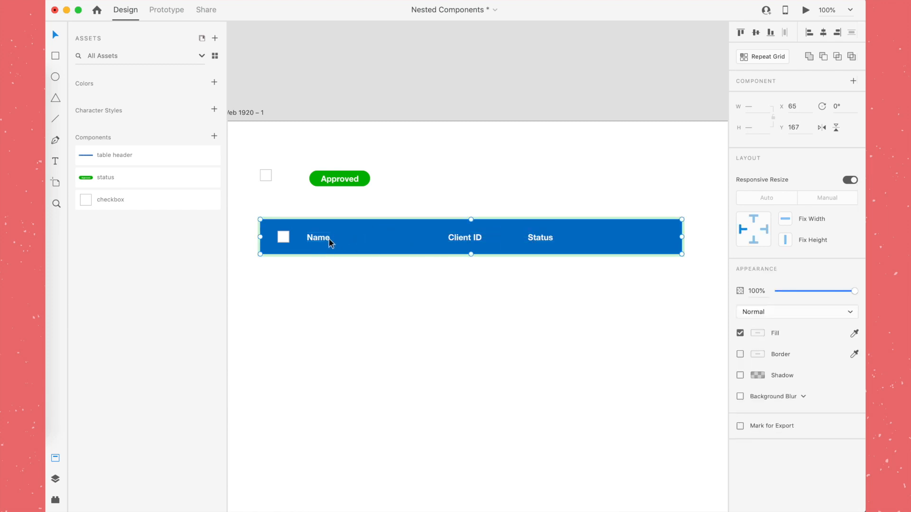
left_click(459, 241)
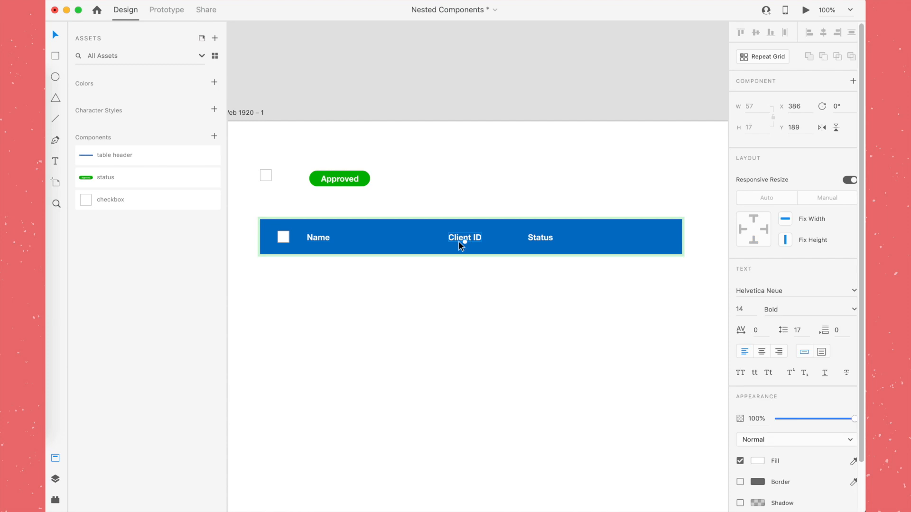
left_click(535, 240, "shift")
left_click_drag(468, 239, 515, 238)
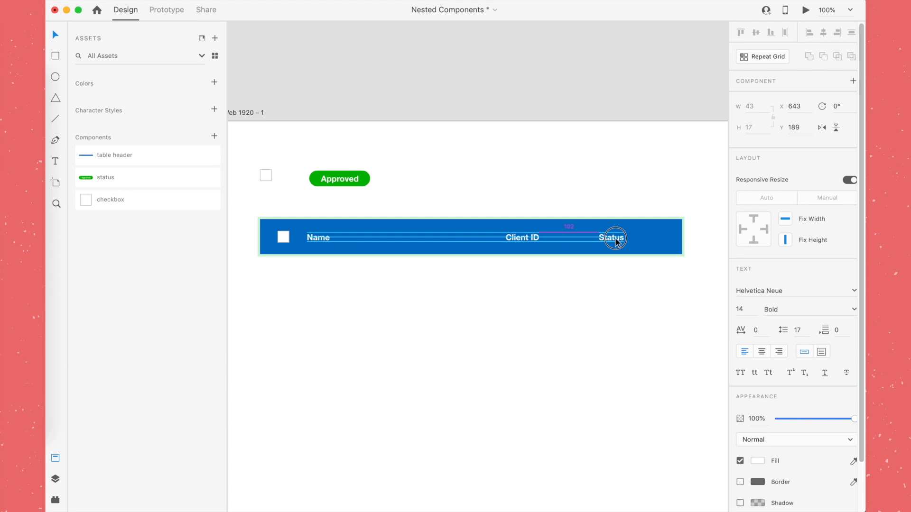
left_click_drag(616, 242, 615, 242)
Step: Find icons for "arrow" in the Icons 4 Design plugin and insert the md-arrow-dropdown icon into the artboard
left_click(594, 282)
left_click_drag(582, 291, 585, 213)
left_click_drag(482, 125, 510, 245)
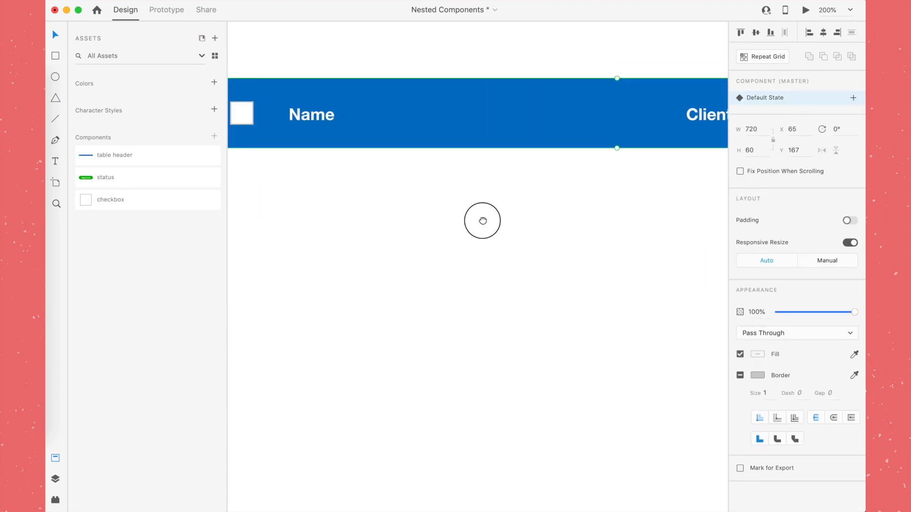
left_click_drag(423, 208, 431, 249)
left_click_drag(326, 178, 345, 187)
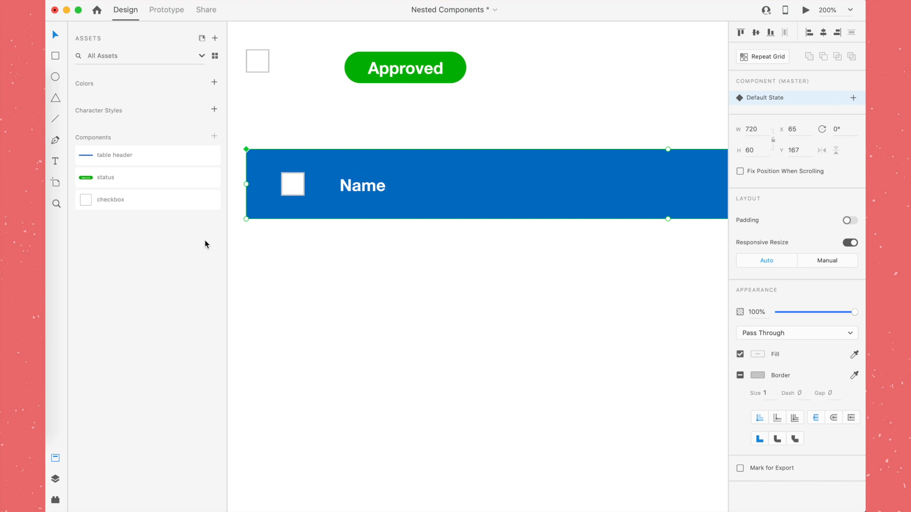
left_click(53, 502)
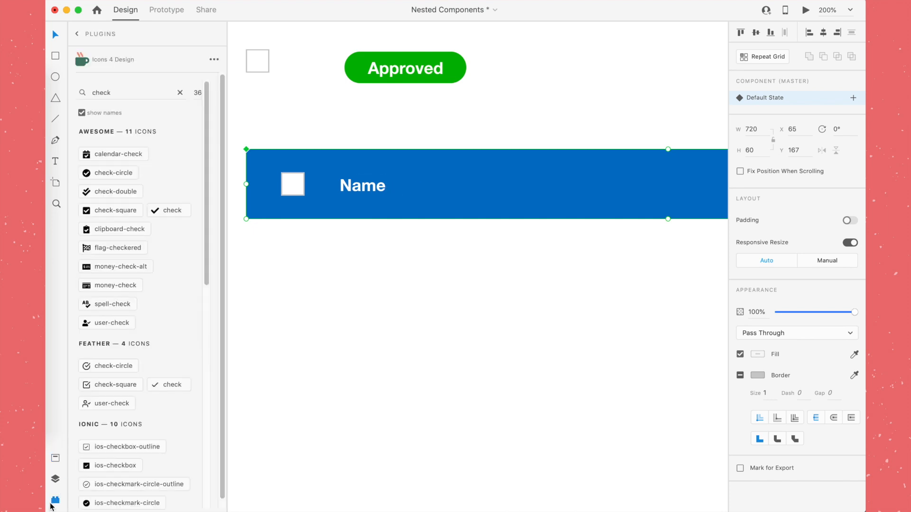
left_click(181, 93)
type("arrow")
scroll(138, 232, "down", 15)
left_click(126, 357)
scroll(253, 251, "down", 3)
scroll(253, 251, "right", 3)
left_click(380, 124)
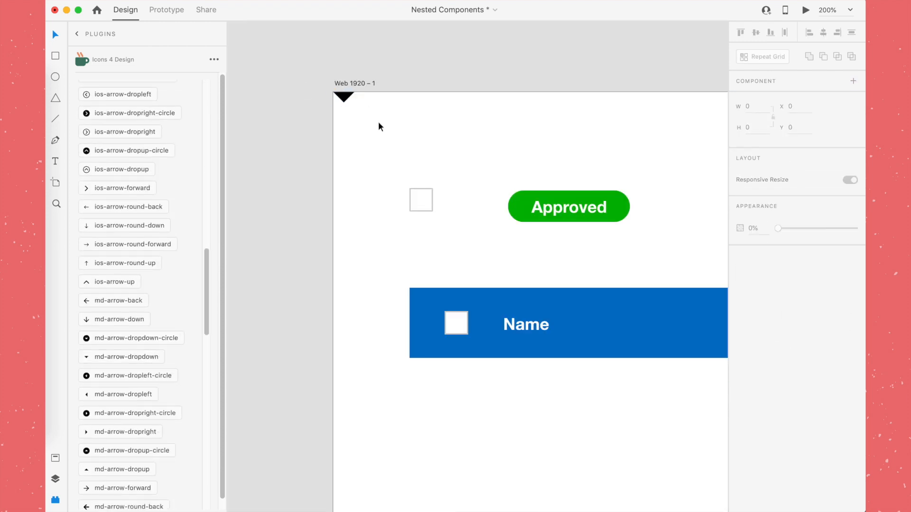
Step: Place the dropdown arrow beside Name in the table header, with copies beside Client ID and Status, all filled white
left_click_drag(344, 97, 508, 251)
scroll(509, 251, "down", 3)
scroll(509, 250, "right", 3)
left_click_drag(376, 134, 436, 206)
left_click(411, 208, "shift")
left_click(473, 207)
left_click(758, 333)
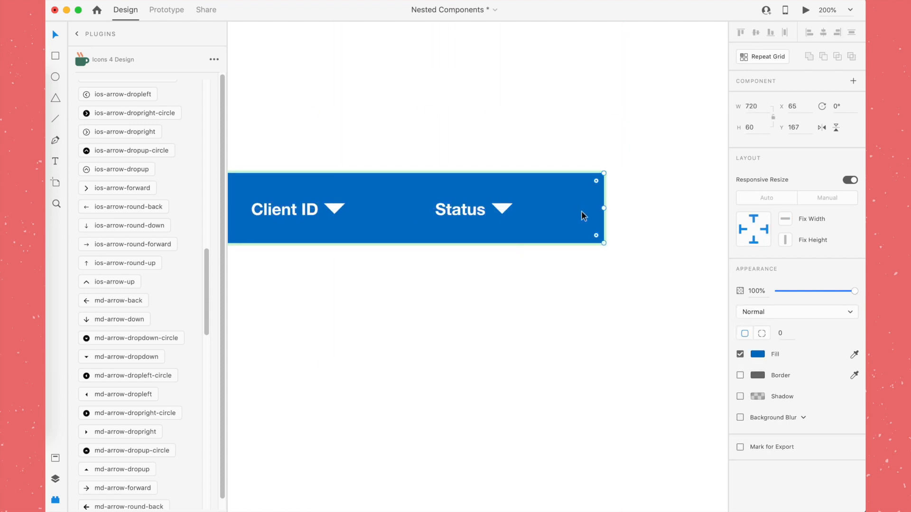
scroll(582, 216, "down", 5)
left_click(572, 241)
scroll(522, 242, "left", 2)
scroll(522, 242, "down", 1)
scroll(469, 240, "up", 3)
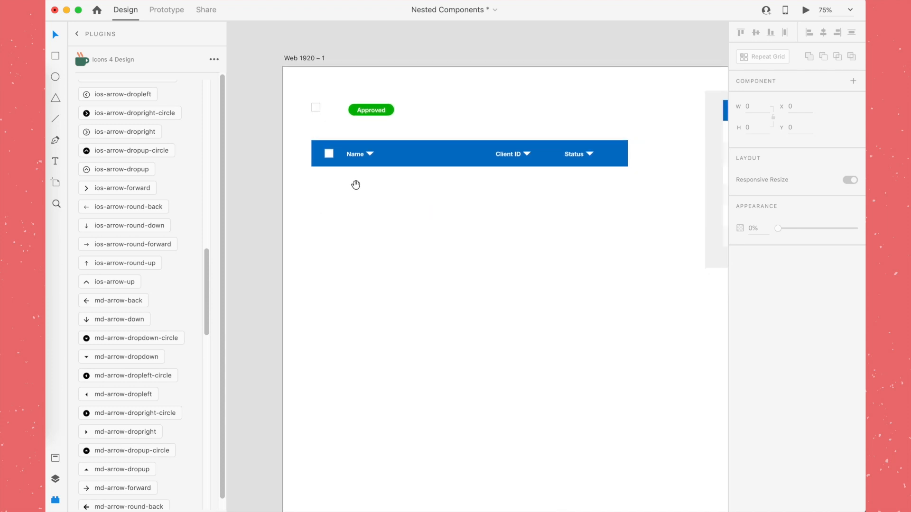
Step: Return to the document assets and draw a 720 by 60 rectangle below the table header at X 65, Y 262
left_click(77, 34)
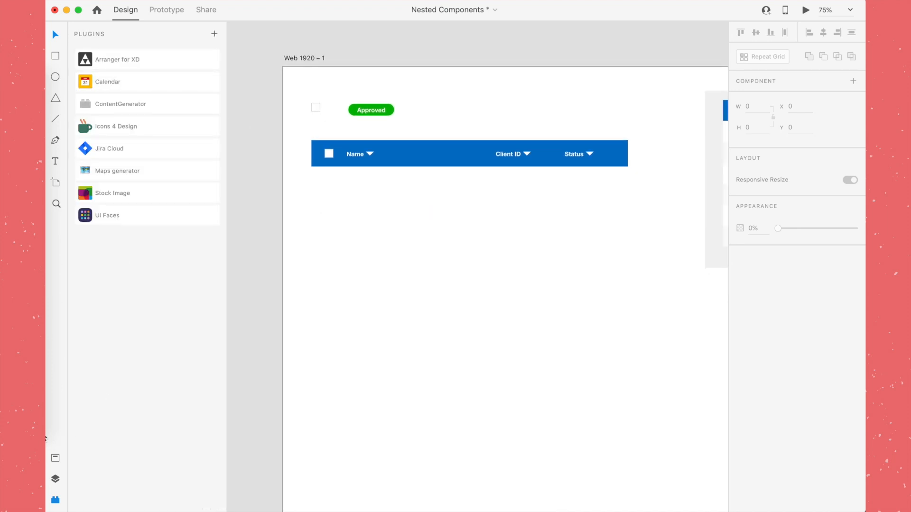
left_click(56, 459)
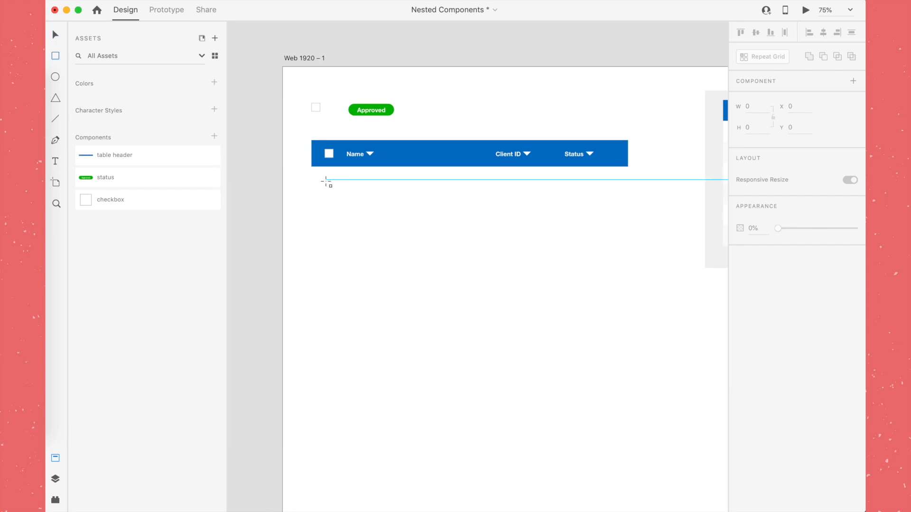
mouse_move(311, 183)
left_mouse_down()
mouse_move(329, 211)
mouse_move(627, 208)
left_mouse_up()
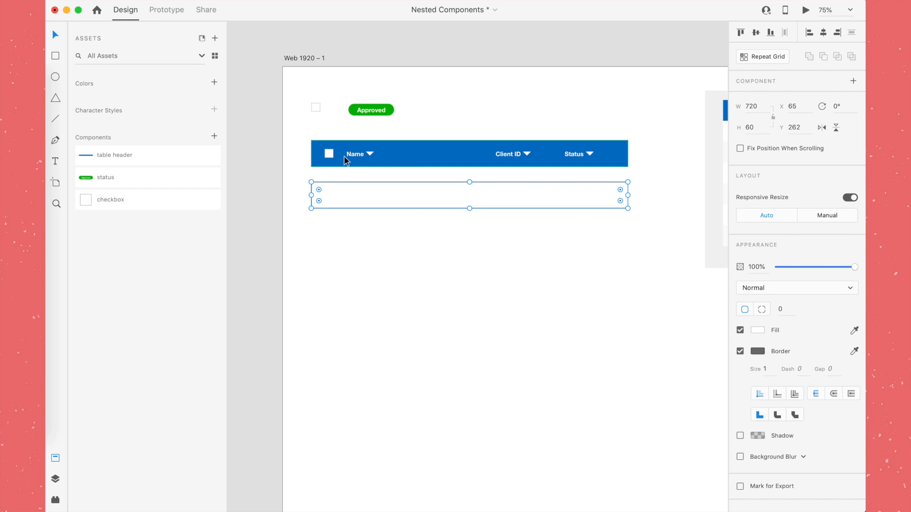
Step: Compare with the reference table, then remove the row rectangle's border and give the artboard a light grey fill
left_click(431, 248)
left_click_drag(534, 236, 270, 236)
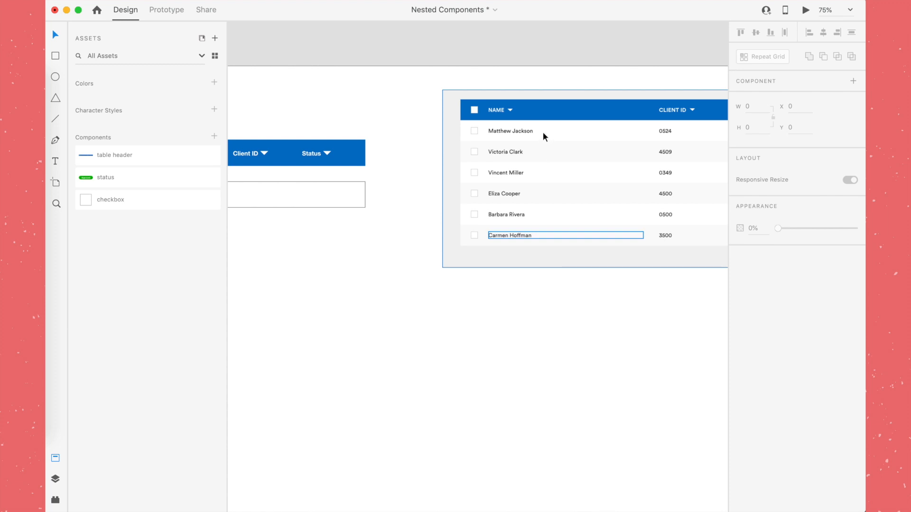
left_click_drag(403, 197, 612, 226)
left_click(443, 206)
scroll(373, 217, "left", 2)
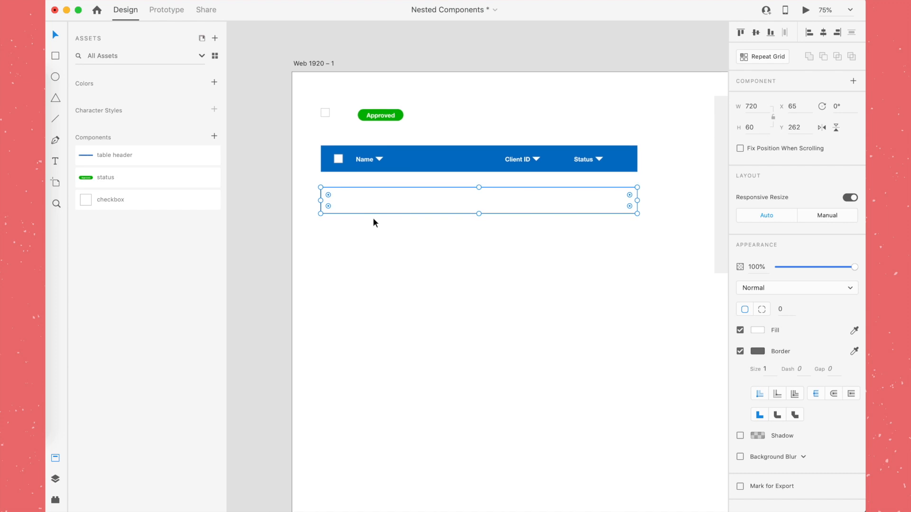
key("super+1")
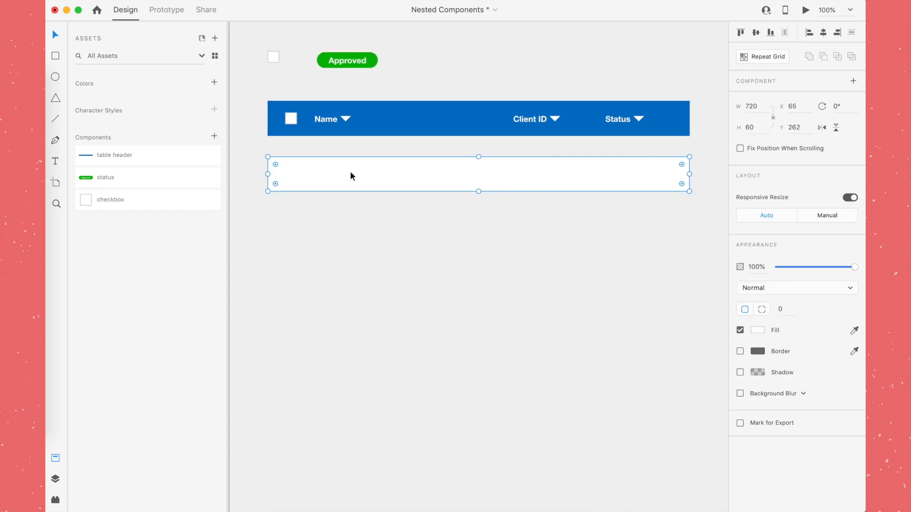
Step: Add the text "Name" in regular weight to the white row, beneath the header's Name label
left_click(305, 222)
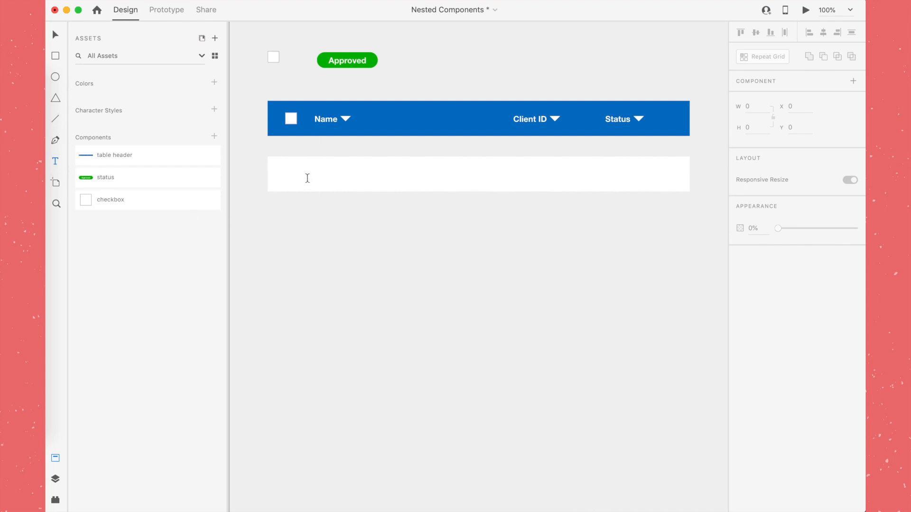
left_click_drag(311, 175, 422, 185)
type("Name")
key("Escape")
key("super+b")
left_click_drag(334, 180, 334, 173)
Step: Copy the row's Name text beneath Client ID, change it to "1234" and narrow its box to about 127 px
left_click_drag(334, 174, 529, 172)
double_click(528, 173)
type("1234")
key("Escape")
left_click_drag(623, 174, 588, 175)
left_click_drag(330, 175, 333, 174)
scroll(492, 152, "up", 2)
left_click(525, 214)
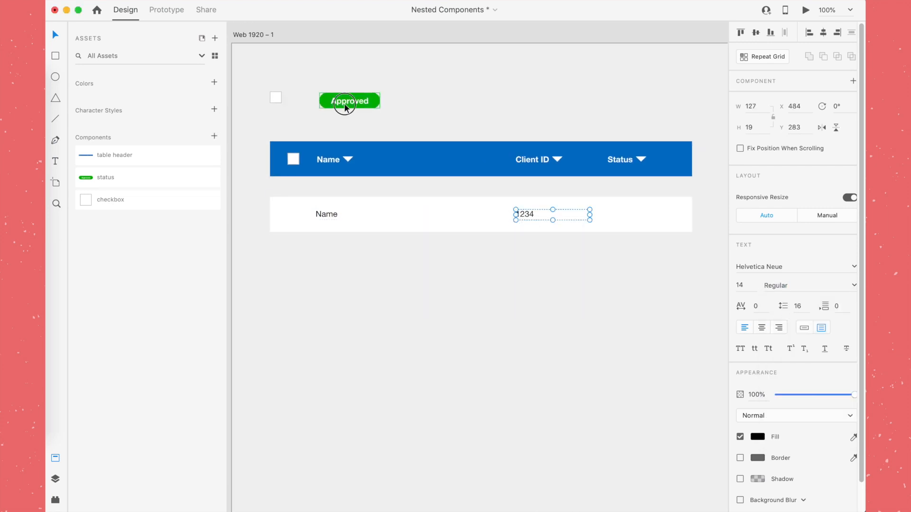
Step: Add vertical guides at the starts of the Name, Client ID and Status header labels and align the row texts to them
left_click(250, 138)
scroll(250, 138, "left", 1)
left_click(330, 211)
left_click_drag(237, 141, 332, 213)
left_click(536, 215)
left_click_drag(237, 191, 613, 191)
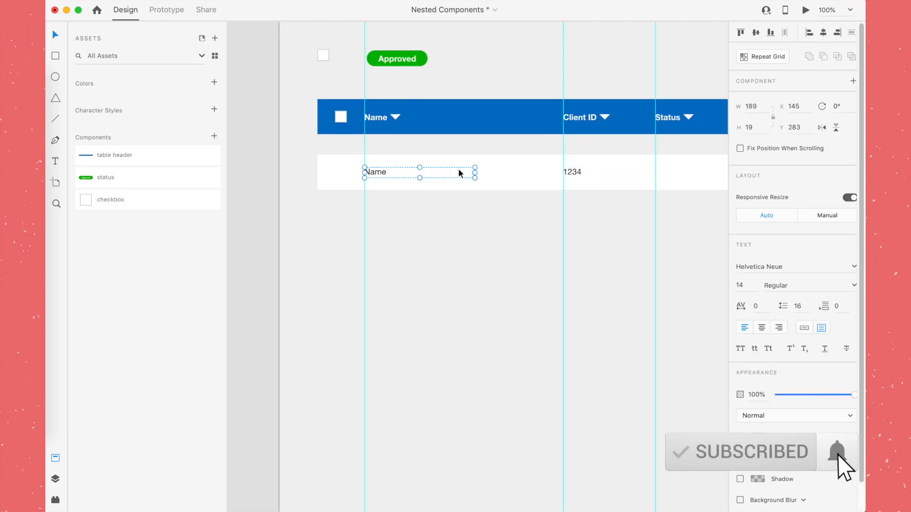
Step: Widen the row's Name text box to 302 px so it nearly reaches the Client ID column
left_click_drag(467, 171, 544, 170)
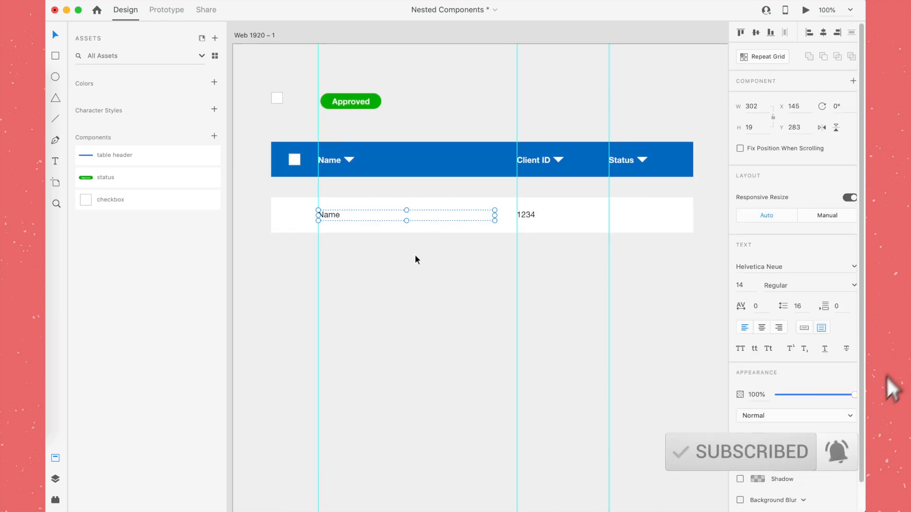
left_click(415, 256)
key("super+minus")
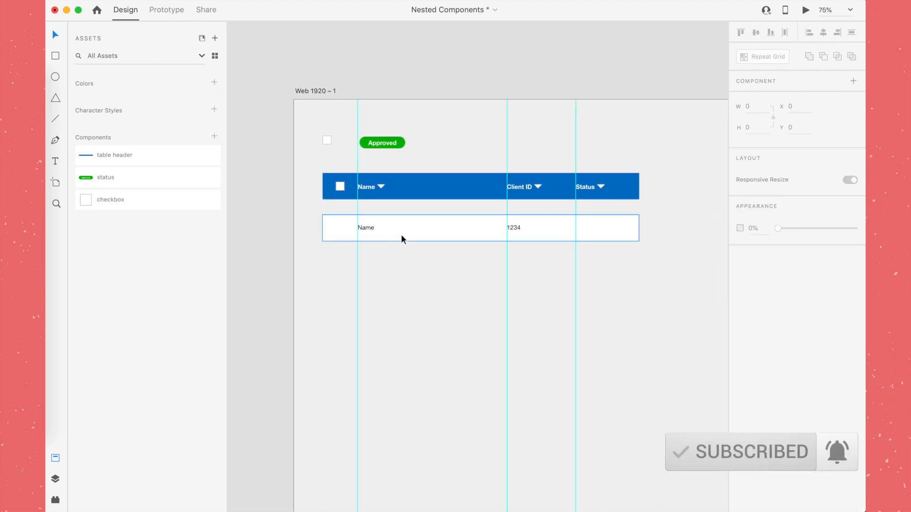
Step: Make a component from the white row rectangle and its two texts, and name it "odd row"
left_click_drag(673, 269, 325, 210)
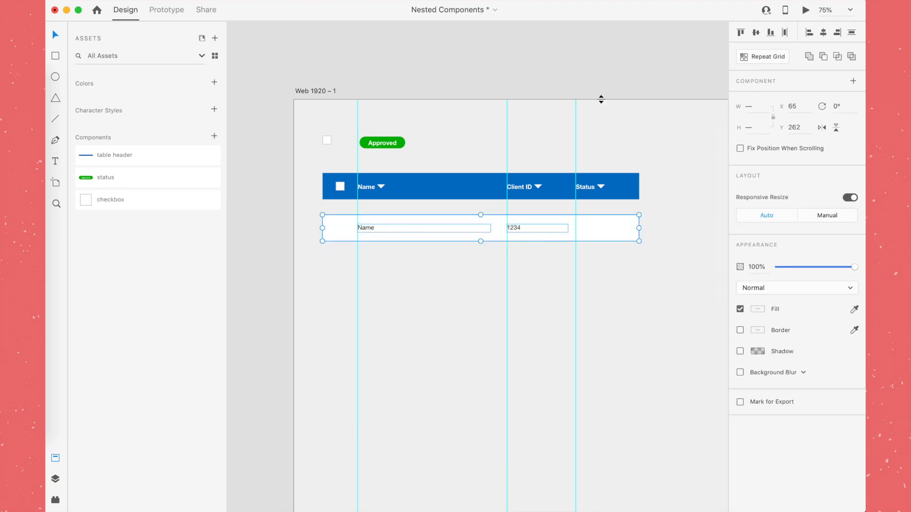
left_click(852, 82)
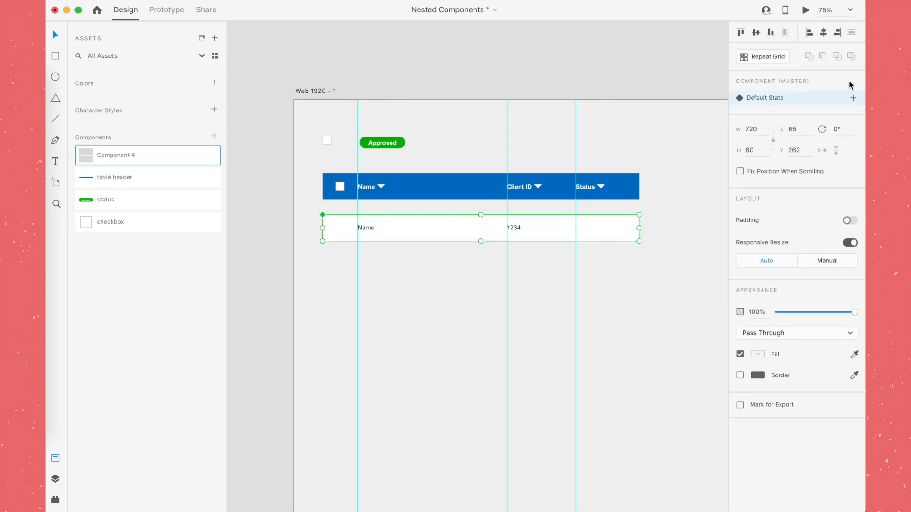
double_click(125, 158)
type("odd row")
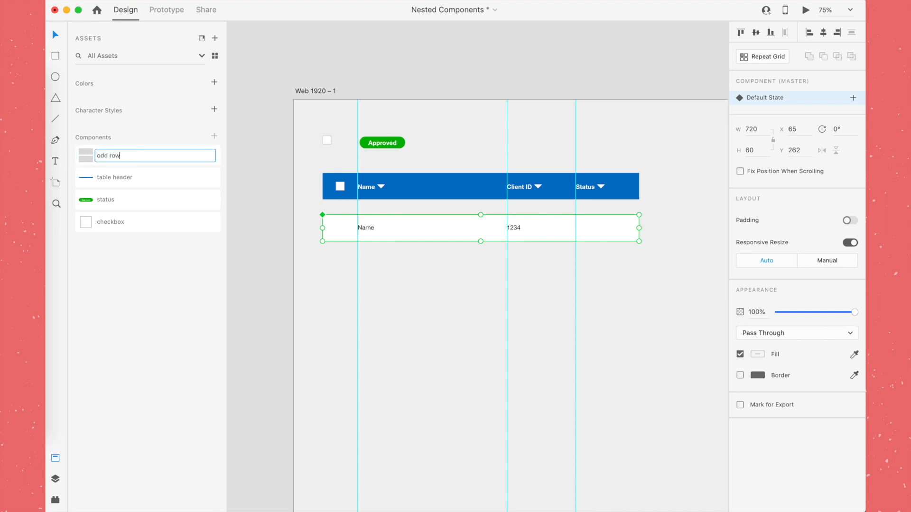
key("Return")
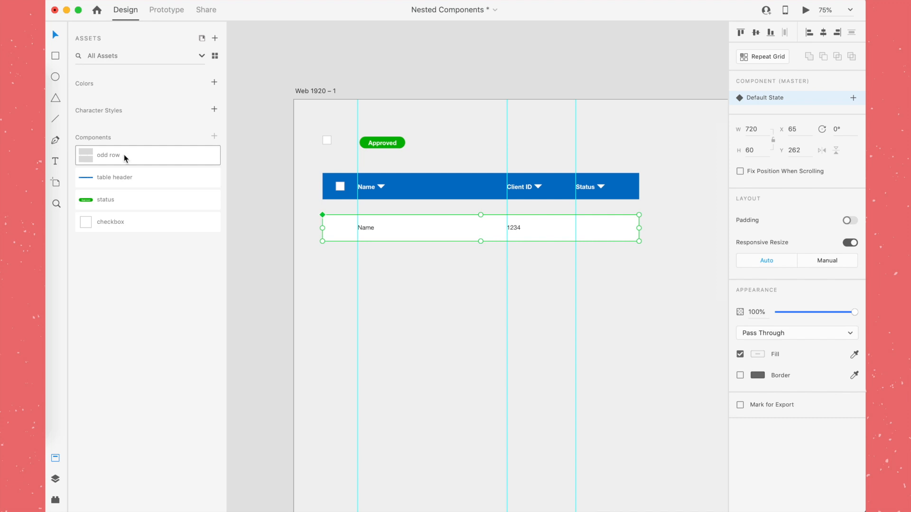
Step: Paste a copy of the checkbox component inside the odd row and position it at X 95, Y 282
key("super+1")
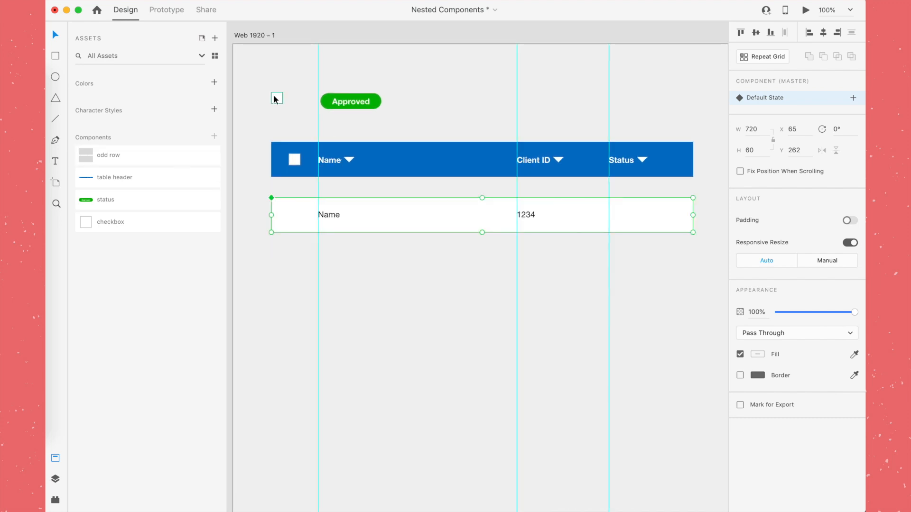
left_click(277, 99)
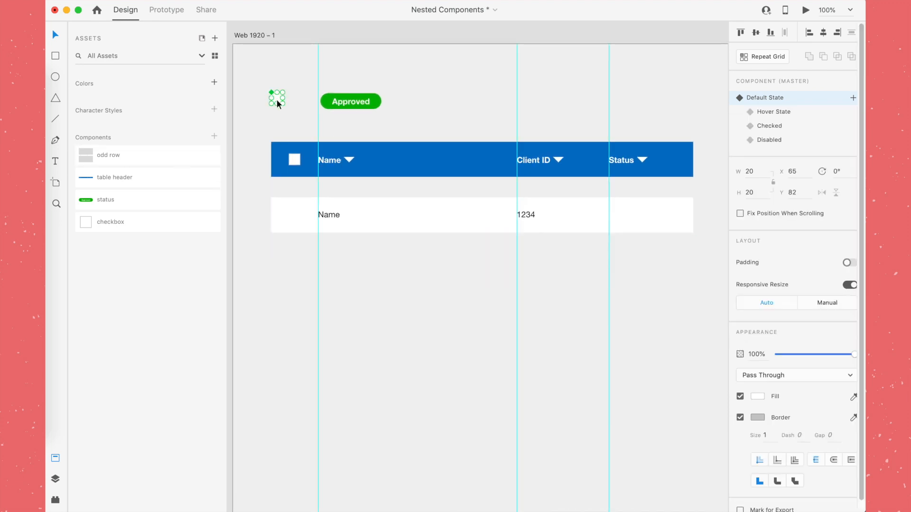
double_click(286, 219)
key("super+v")
left_click_drag(276, 100, 294, 217)
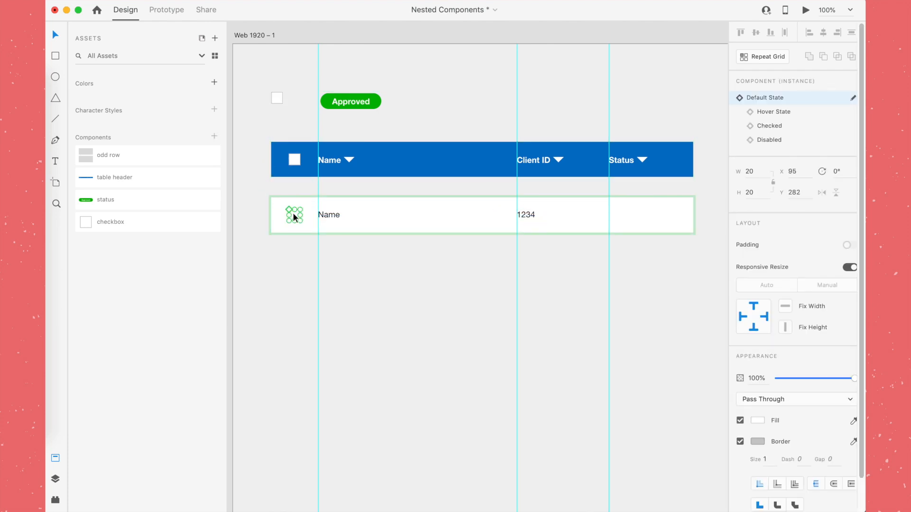
Step: Paste a copy of the Approved status component inside the odd row and align it under the header's Status label
left_click(367, 102)
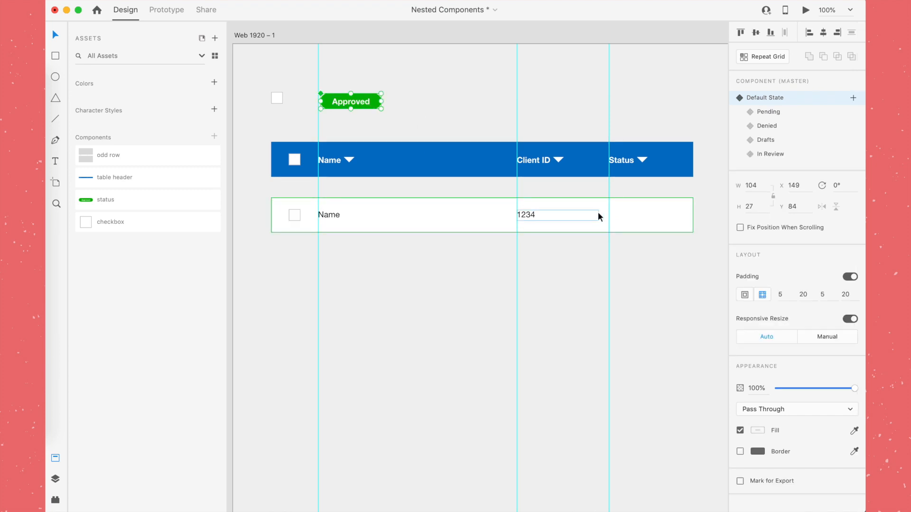
left_click(599, 214)
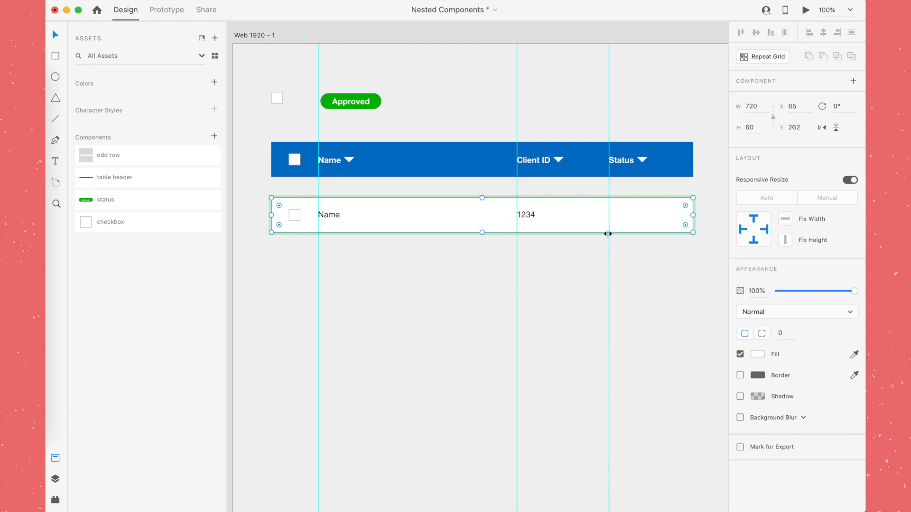
key("super+v")
left_click_drag(365, 101, 653, 210)
left_click(654, 256)
Step: Try out the states of the status badge nested in the odd row and leave it on Pending
left_click(304, 219)
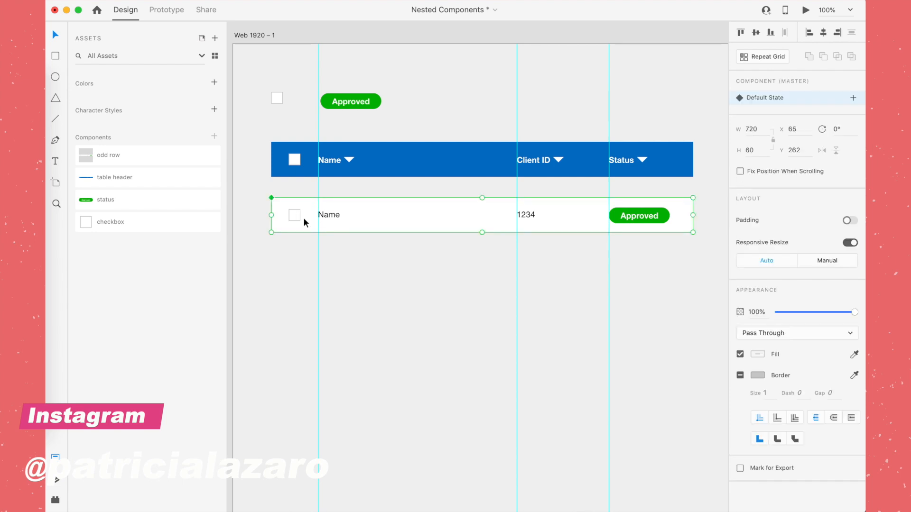
left_click(653, 216)
left_click(432, 247)
left_click(422, 218)
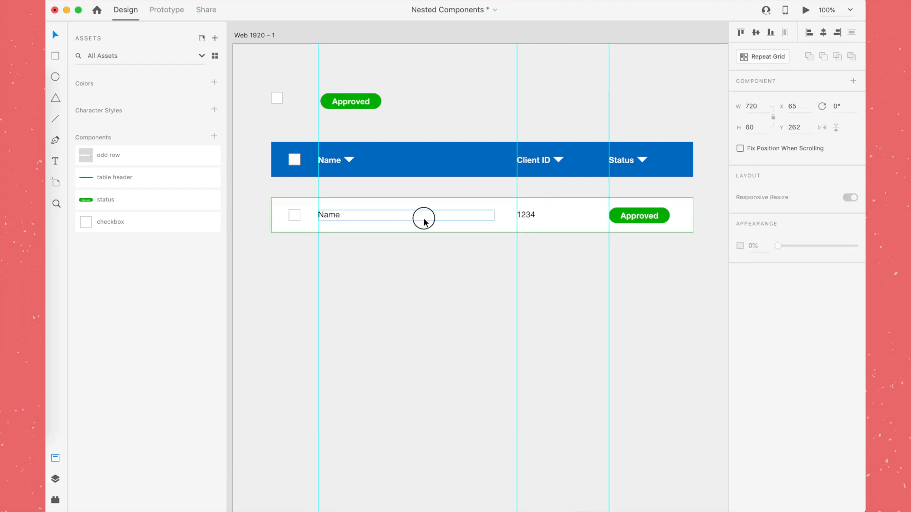
double_click(667, 217)
left_click(764, 124)
left_click(764, 114)
left_click(764, 138)
left_click(766, 154)
left_click(766, 127)
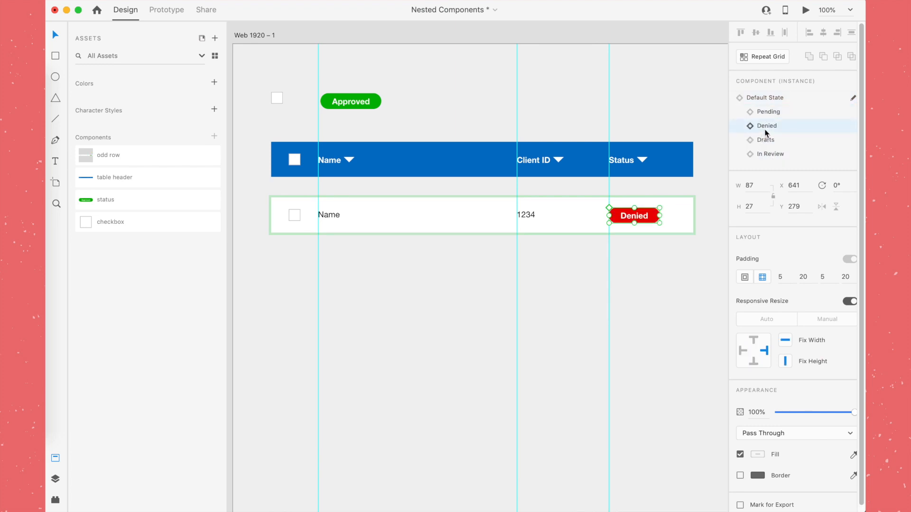
left_click(767, 113)
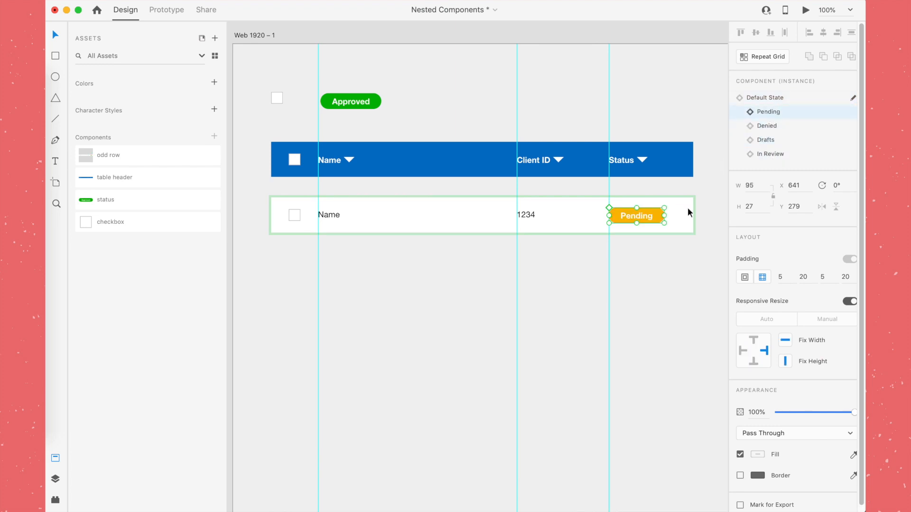
left_click(425, 271)
Step: Duplicate the odd row component and place the copy directly below the original at Y 322
scroll(422, 264, "down", 2)
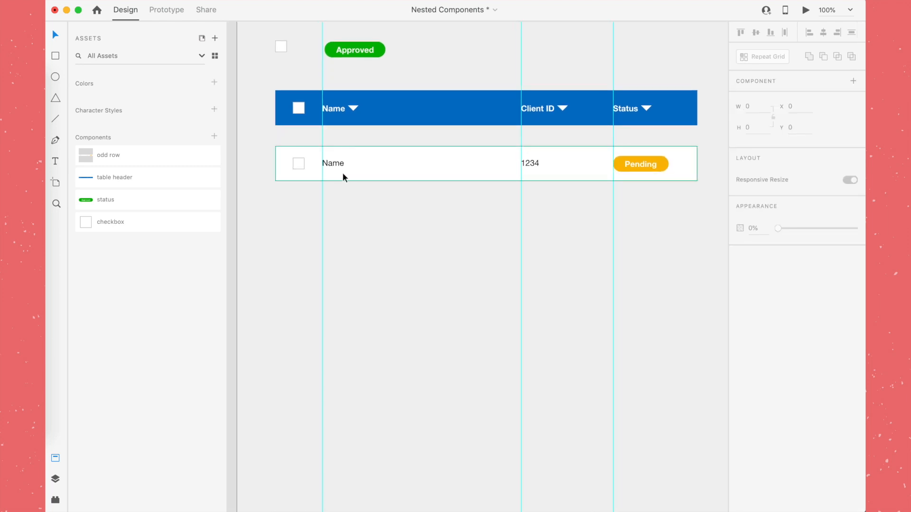
left_click(385, 165)
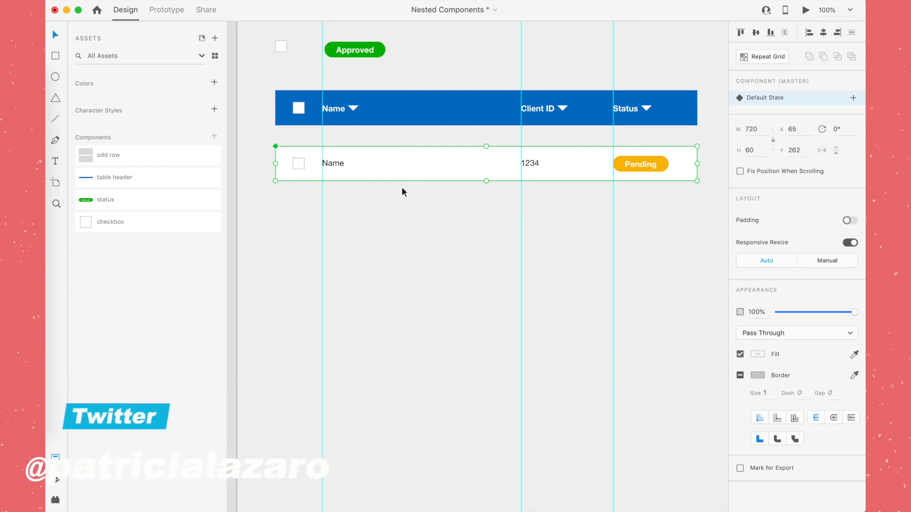
key("super+d")
left_click_drag(425, 164, 425, 196)
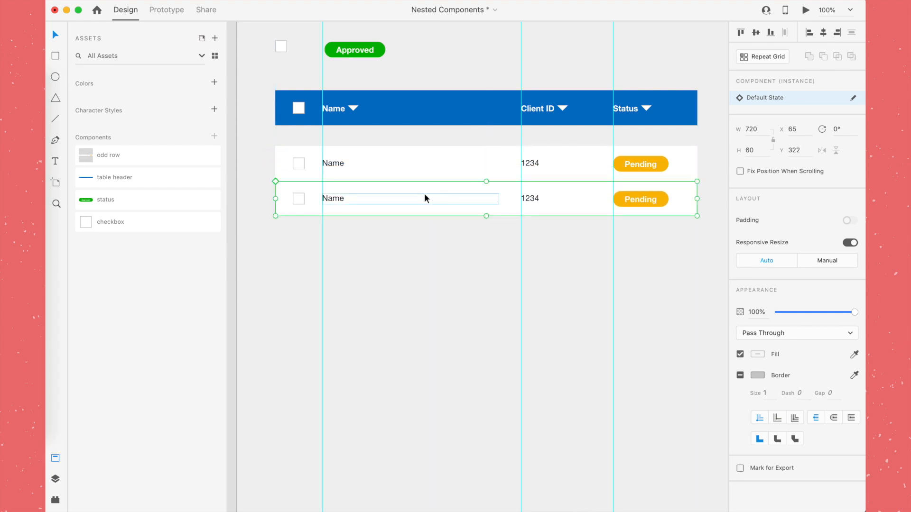
right_click(397, 197)
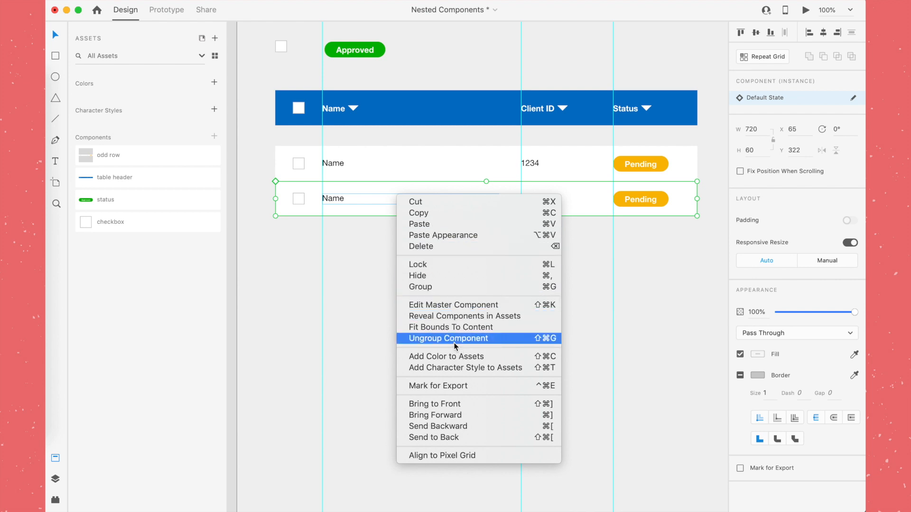
left_click(375, 242)
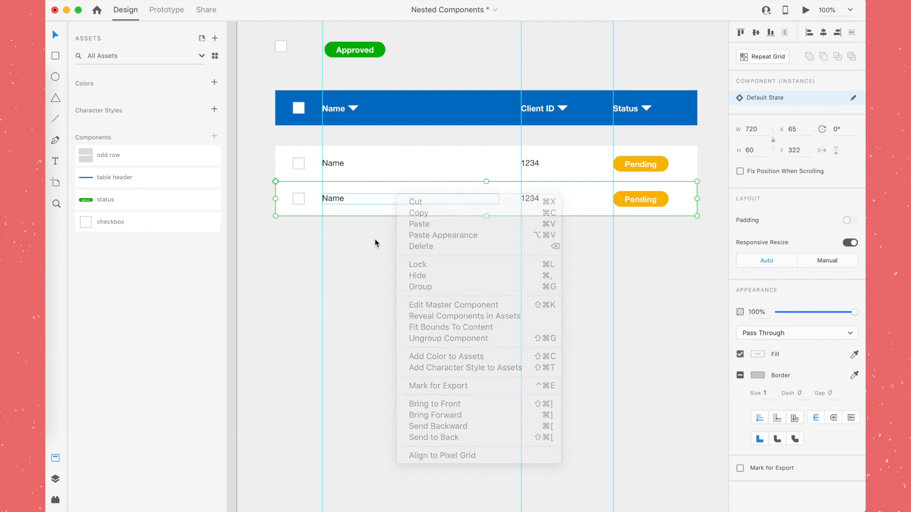
Step: Ungroup the duplicated row component and fill its background rectangle with light grey #E8E8E8
right_click(405, 201)
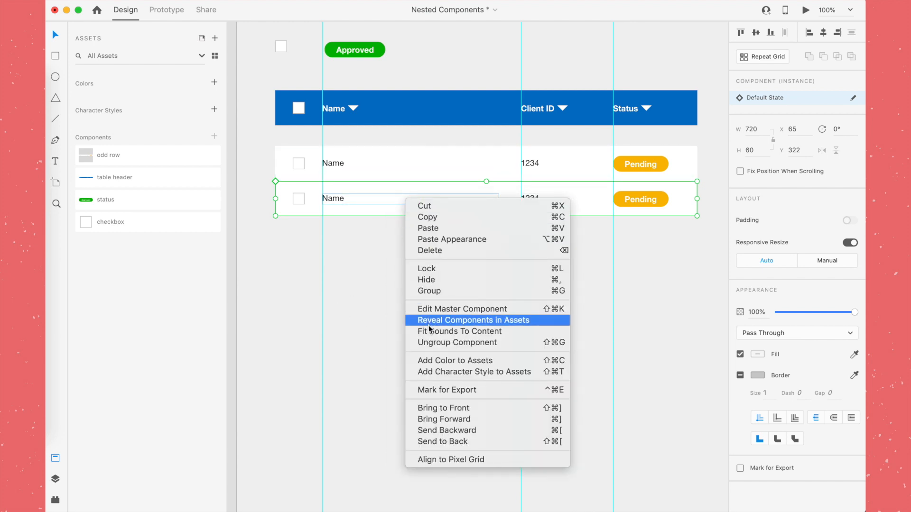
left_click(426, 341)
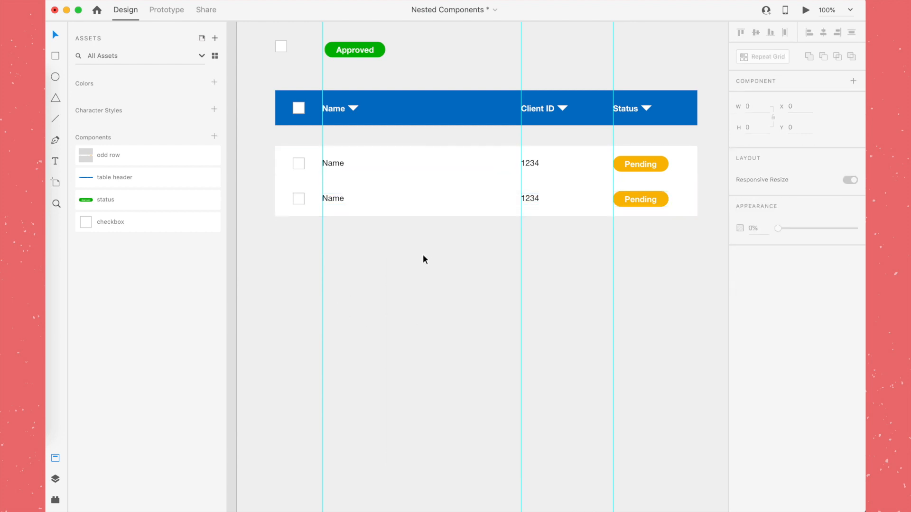
left_click(421, 187)
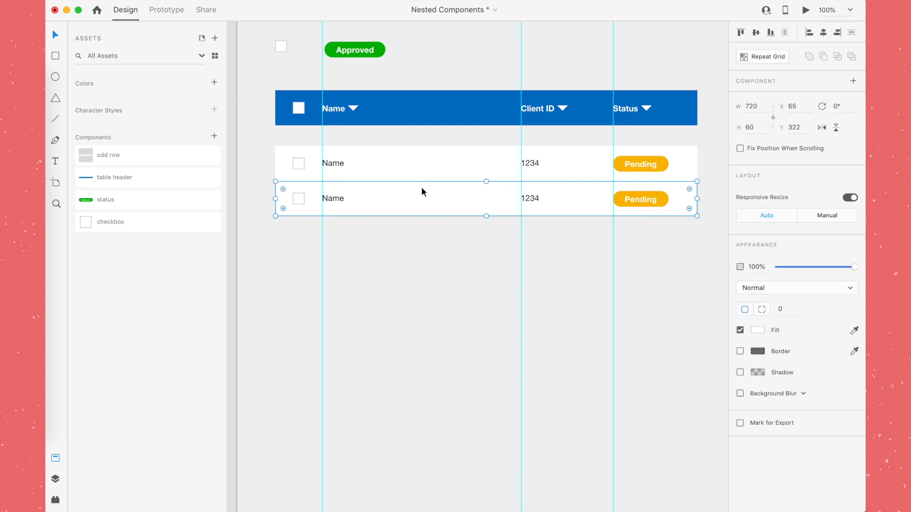
left_click(757, 332)
left_click_drag(626, 279, 613, 282)
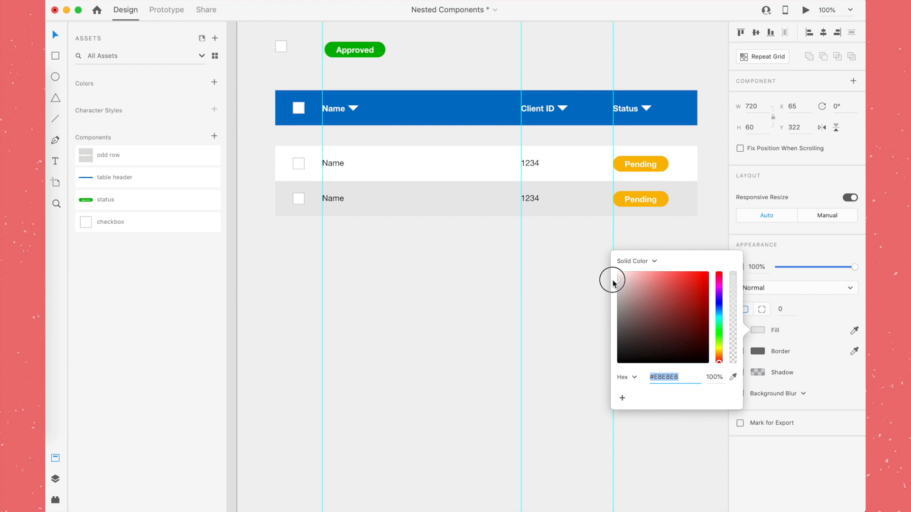
left_click(683, 246)
Step: Make the grey row a new component named "even row"
right_click(391, 183)
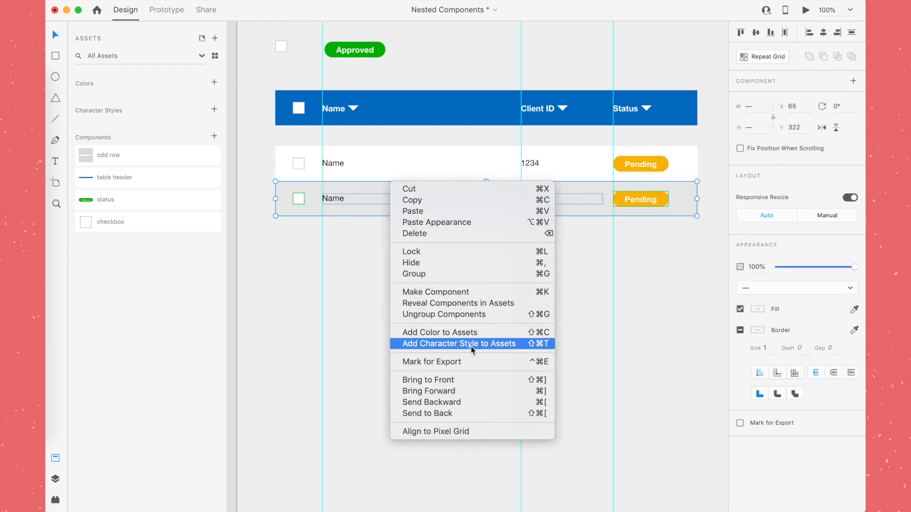
left_click(461, 292)
double_click(118, 156)
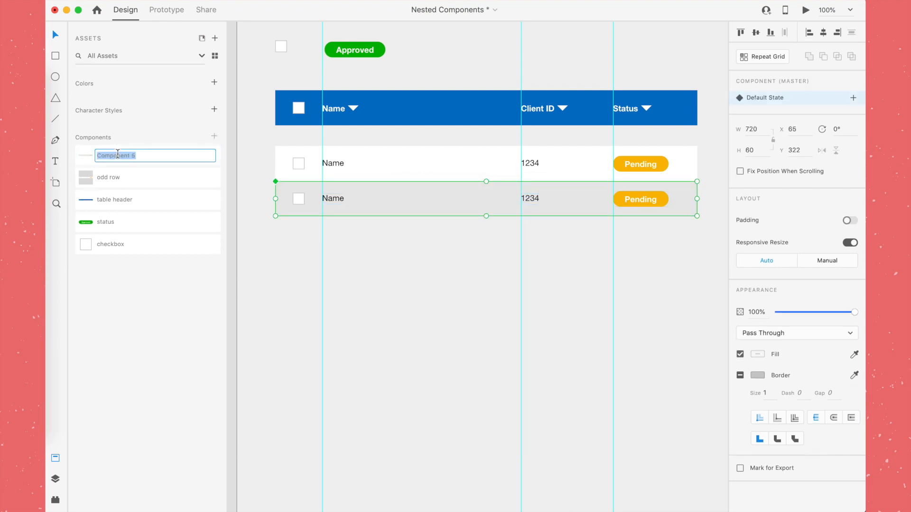
key("Return")
left_click(421, 300)
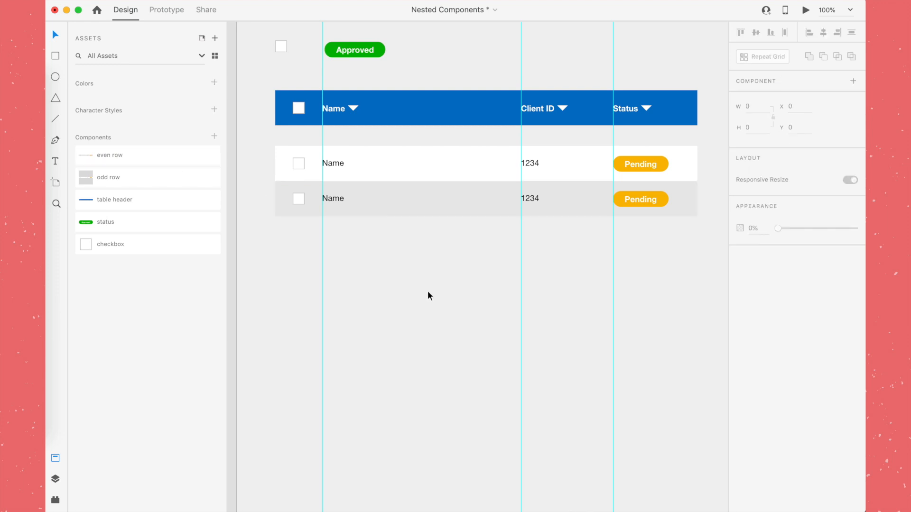
Step: Combine the odd row and even row into one component named "table row"
scroll(426, 295, "up", 2)
left_click(426, 205)
left_click(429, 272)
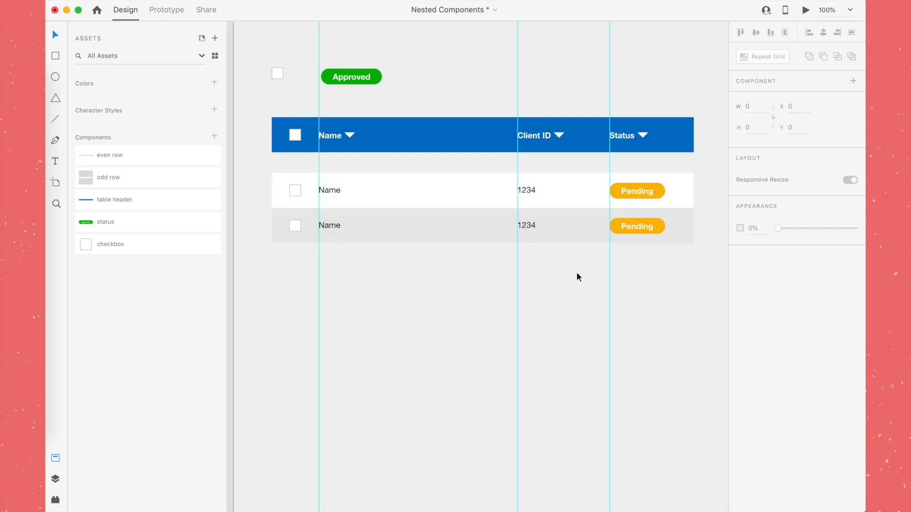
left_click_drag(685, 266, 259, 176)
right_click(366, 199)
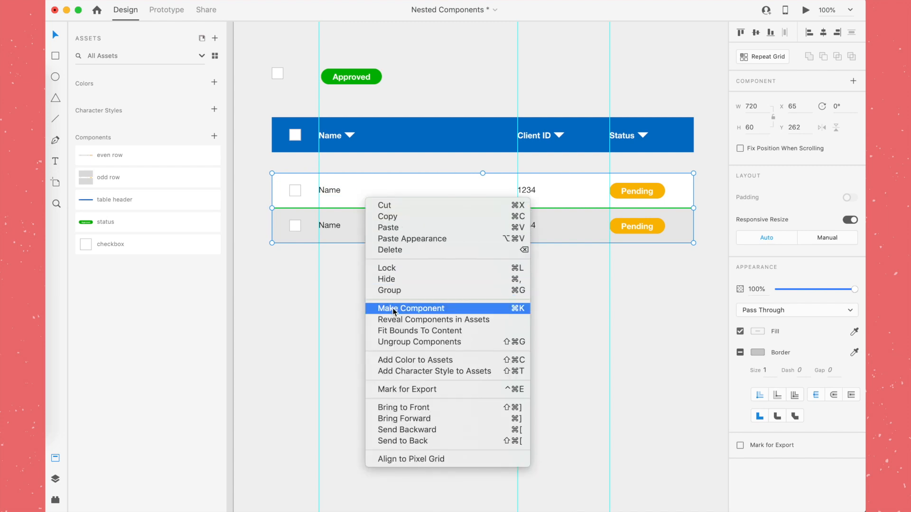
left_click(392, 308)
double_click(122, 156)
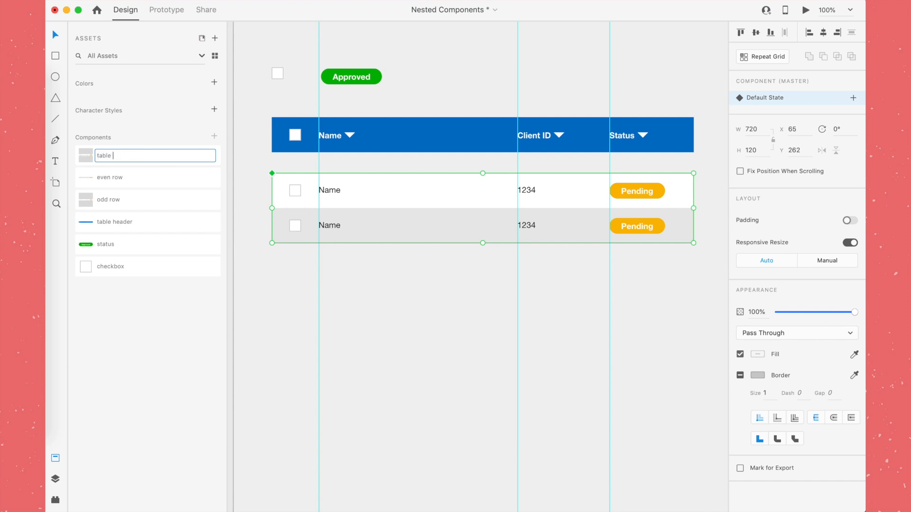
type("table row")
key("Return")
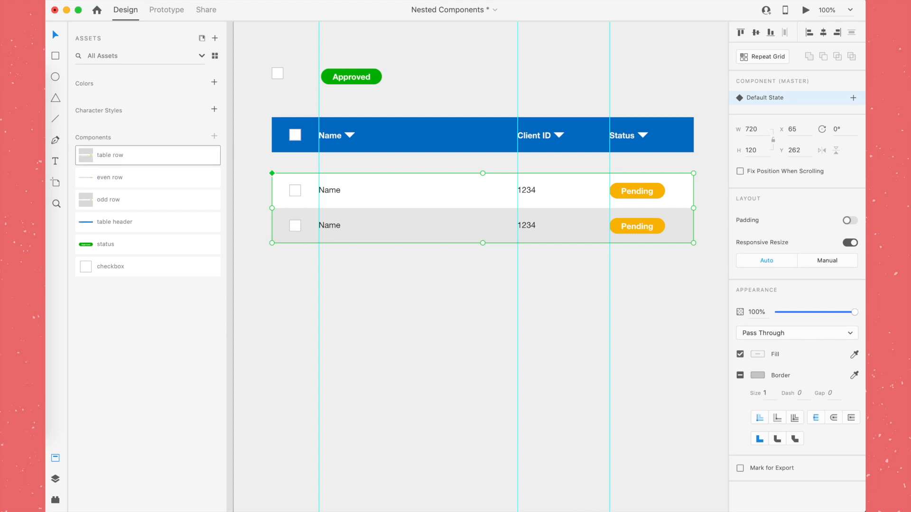
Step: Place a copy of the table header component below the row components at X 65, Y 510
key("super+minus")
key("super+minus")
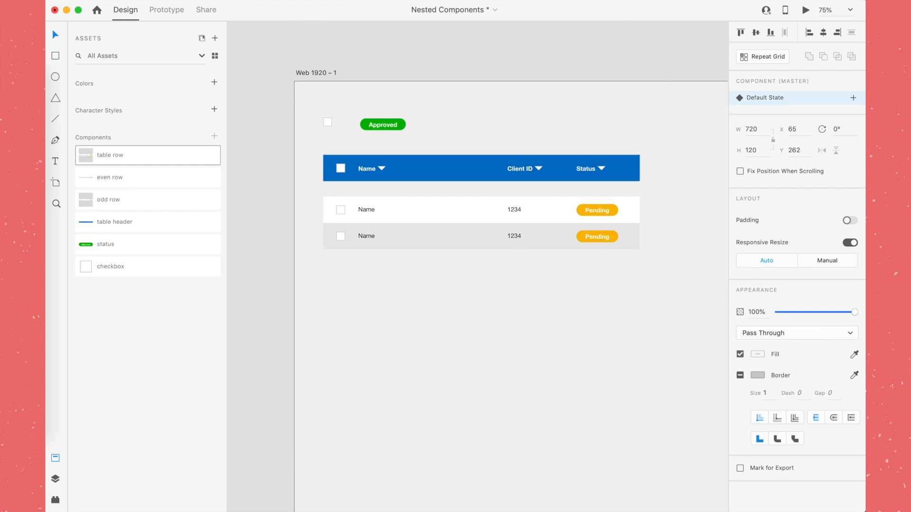
left_click_drag(619, 244, 584, 113)
left_click_drag(364, 208, 318, 204)
left_click_drag(465, 199, 317, 192)
left_click_drag(510, 199, 297, 195)
left_click_drag(594, 168, 579, 215)
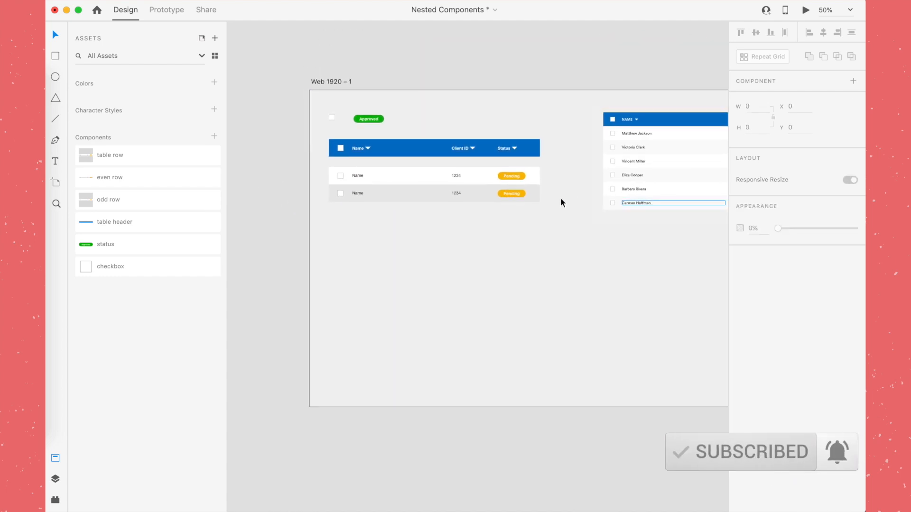
key("super+plus")
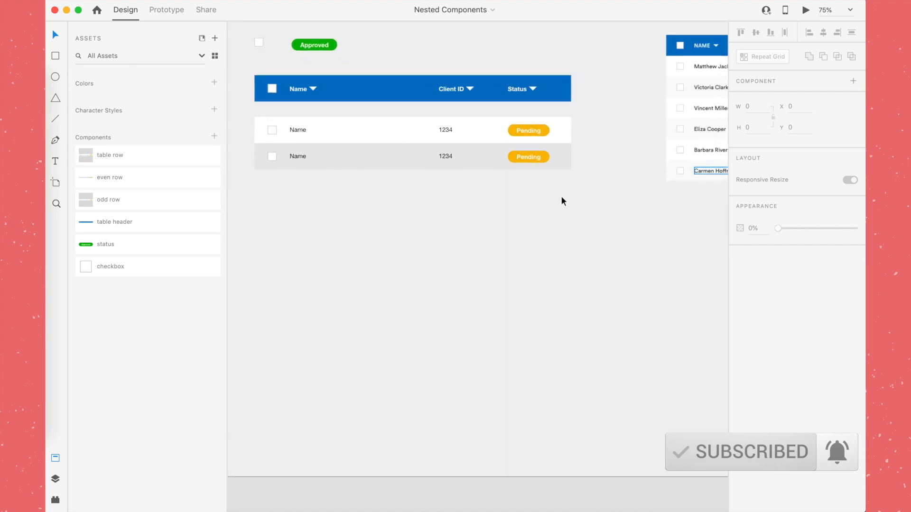
left_click_drag(560, 198, 610, 265)
left_click_drag(464, 198, 433, 97)
left_click(426, 86)
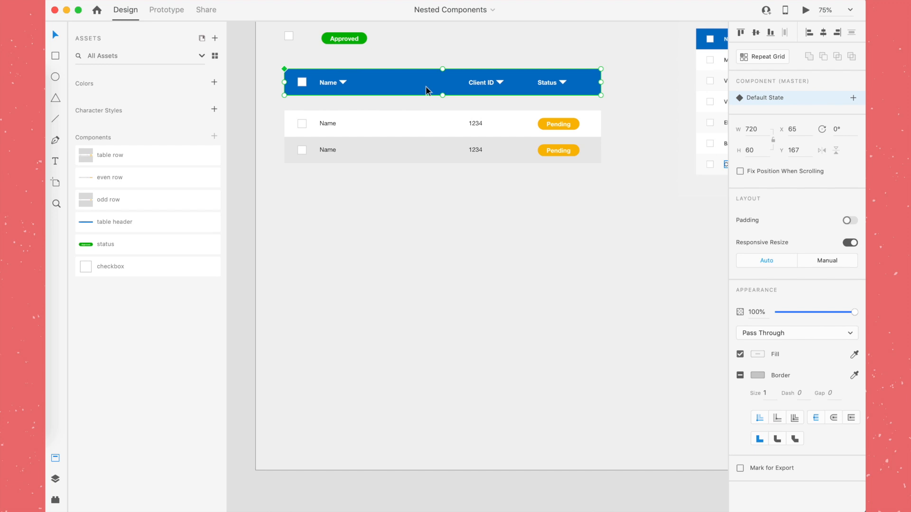
left_click_drag(417, 91, 413, 240)
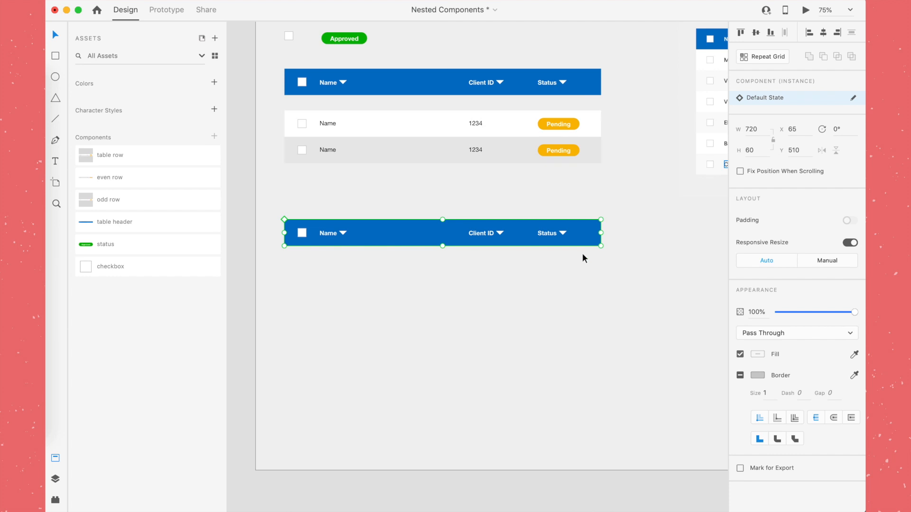
Step: Duplicate the table row component and place the copy directly beneath the copied header
left_click(401, 146)
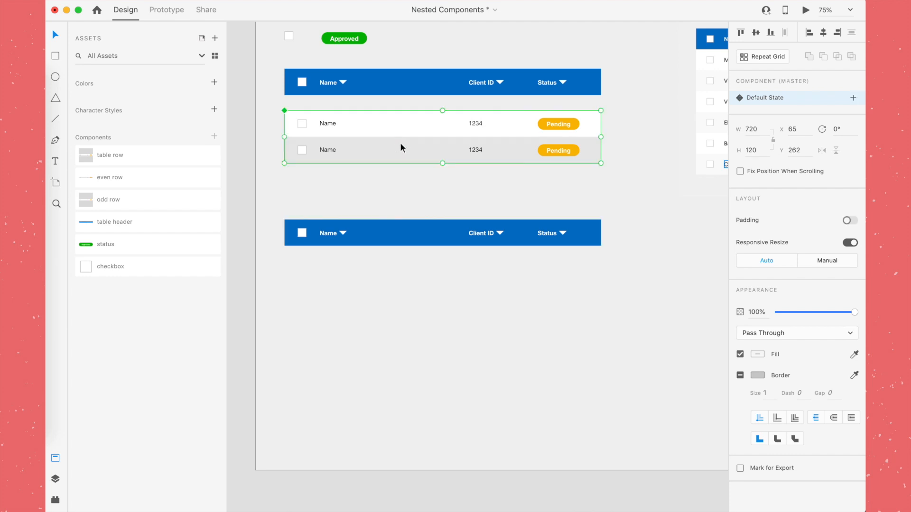
left_click_drag(414, 145, 415, 272)
left_click_drag(445, 319, 431, 268)
left_click(470, 280)
Step: Move the copied header and rows up together, closer to the original components, with the rows starting at Y 483
left_click(391, 205)
left_click_drag(393, 222, 434, 256)
left_click_drag(667, 326, 425, 190)
left_click_drag(427, 223, 427, 192)
left_click(444, 252)
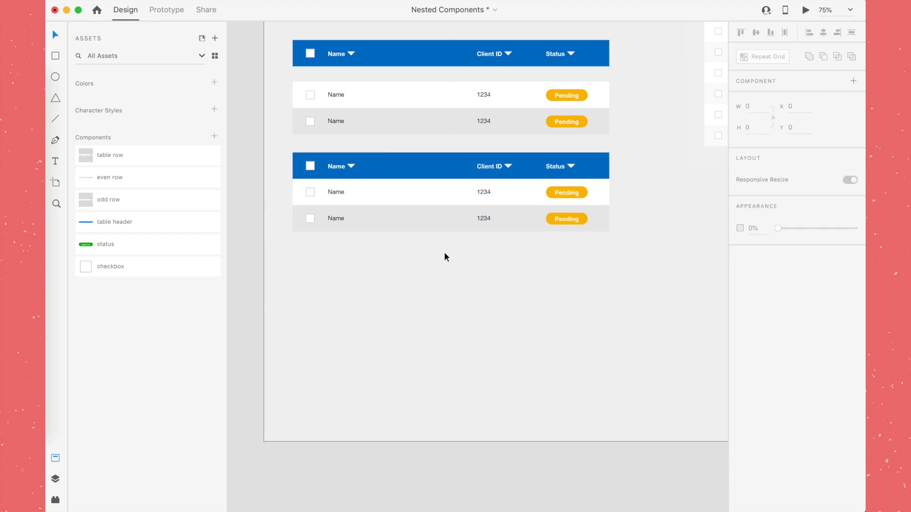
Step: Turn the copied table rows into a repeat grid and extend it downward to eight rows without gaps
left_click(447, 218)
left_click(773, 56)
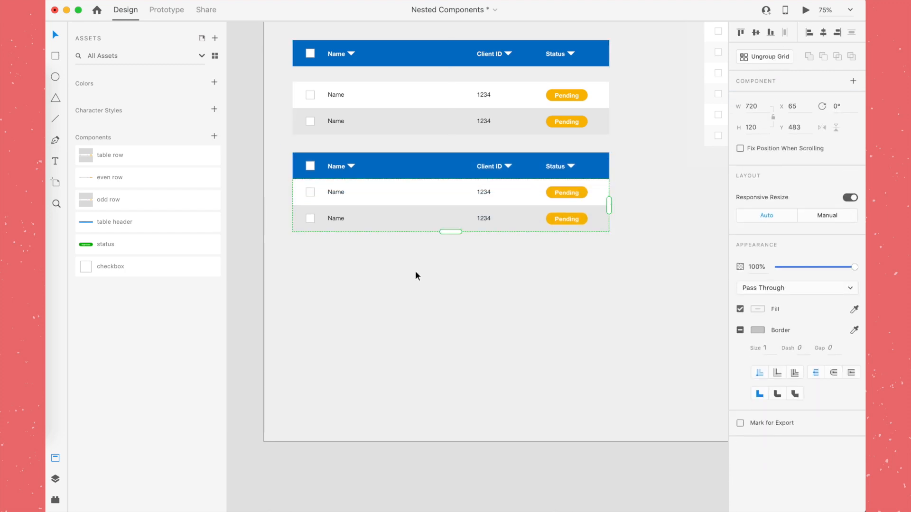
left_click_drag(456, 232, 433, 417)
left_click_drag(423, 238, 426, 230)
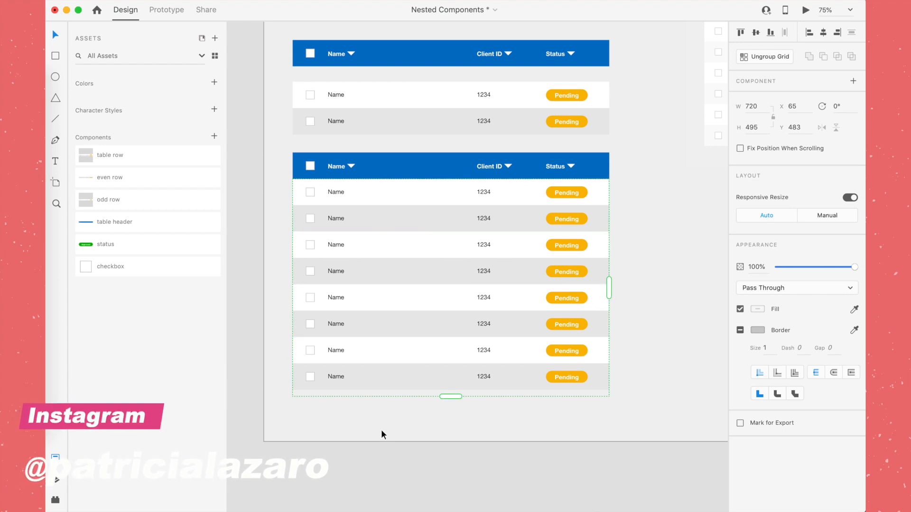
left_click_drag(607, 294, 500, 280)
left_click_drag(378, 277, 502, 226)
left_click(664, 163)
Step: Fill the name fields of the first four grid rows with random names of both genders using the ContentGenerator plugin
double_click(357, 152)
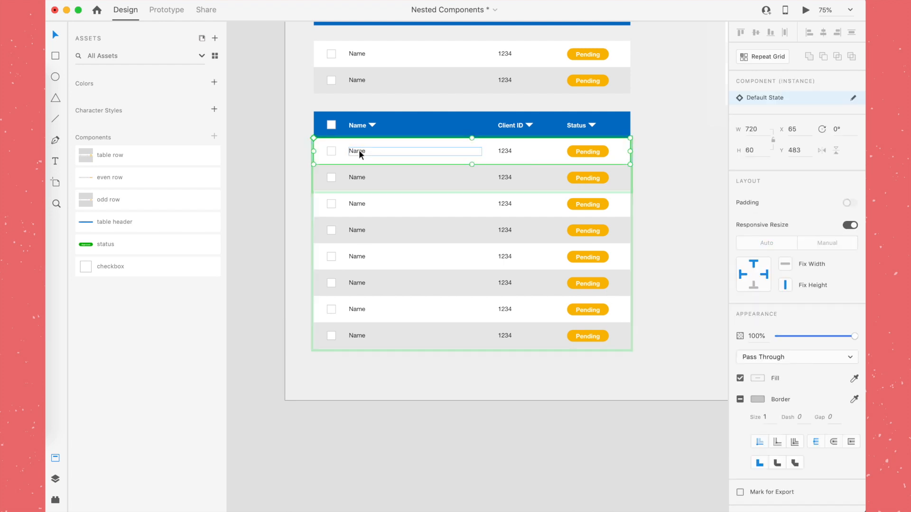
double_click(364, 150)
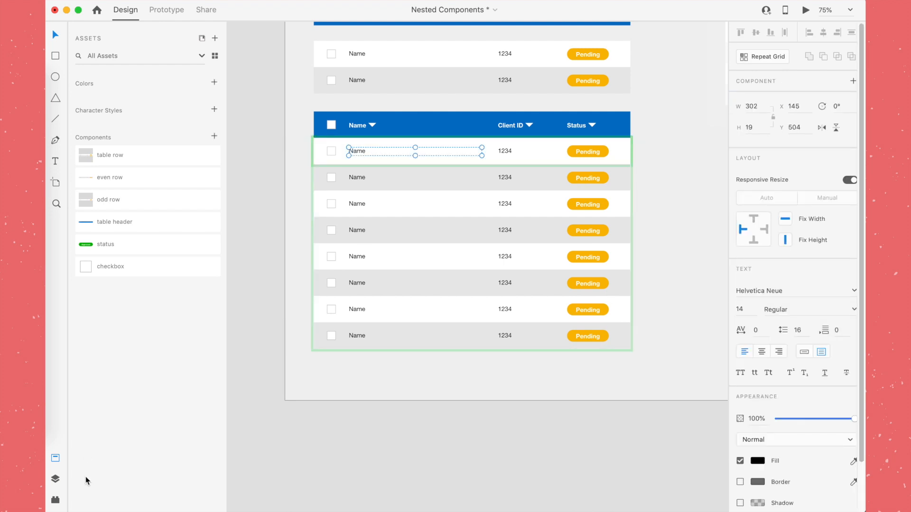
left_click(57, 499)
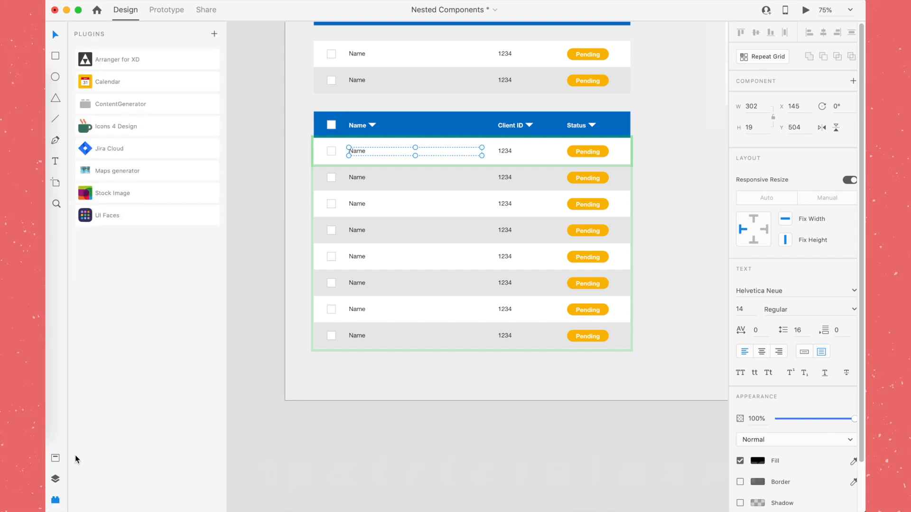
left_click(135, 105)
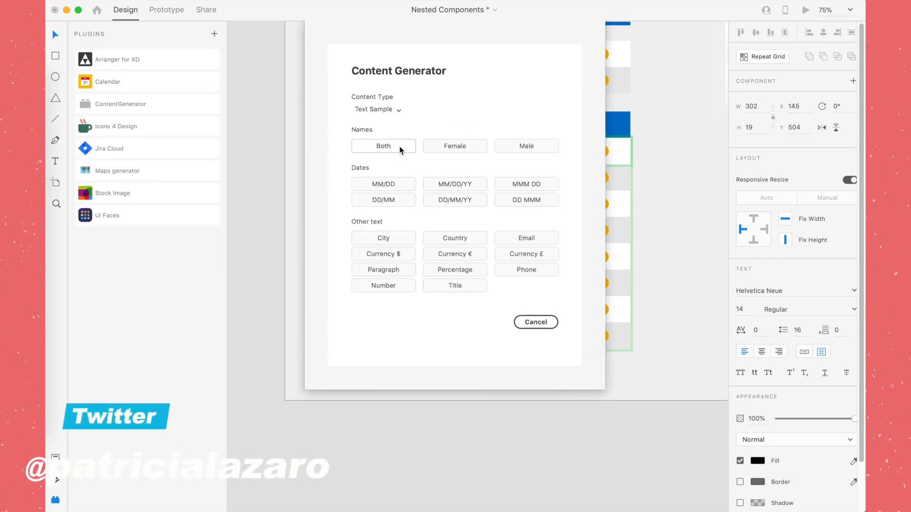
left_click(399, 150)
double_click(363, 178)
left_click(135, 104)
left_click(368, 142)
double_click(354, 232)
left_click(135, 104)
left_click(379, 147)
Step: Fill the name fields of the last four grid rows with random names of both genders using ContentGenerator
double_click(357, 256)
left_click(136, 104)
left_click(379, 146)
double_click(360, 282)
left_click(136, 106)
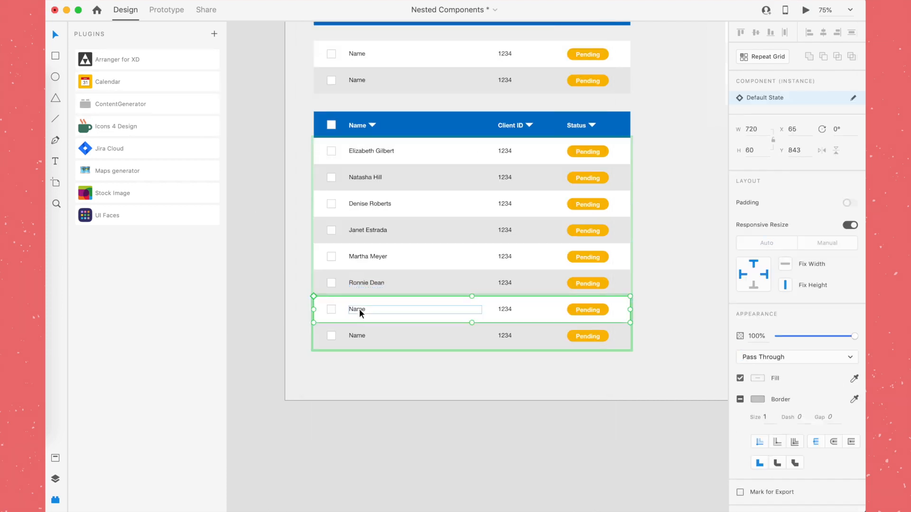
left_click(383, 146)
Step: Replace the client IDs of the first four grid rows with random numbers from ContentGenerator
double_click(505, 150)
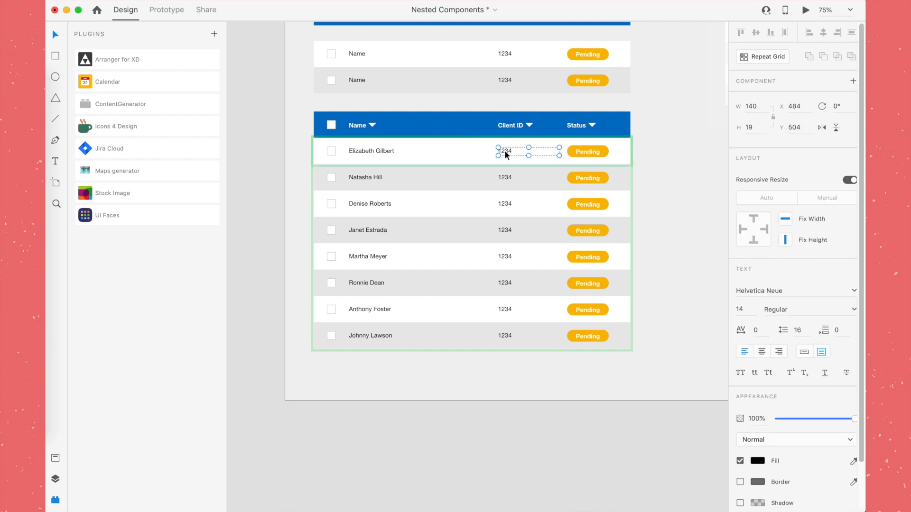
left_click(139, 104)
left_click(399, 285)
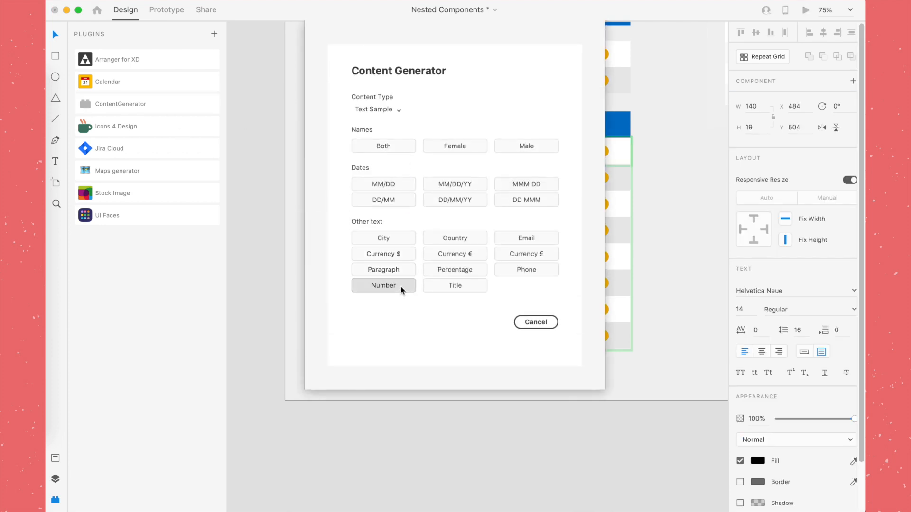
double_click(507, 177)
left_click(121, 104)
left_click(384, 285)
double_click(505, 204)
left_click(141, 105)
left_click(383, 286)
double_click(505, 230)
left_click(140, 104)
left_click(383, 285)
Step: Replace the client IDs of the last four grid rows with random numbers from ContentGenerator
double_click(505, 256)
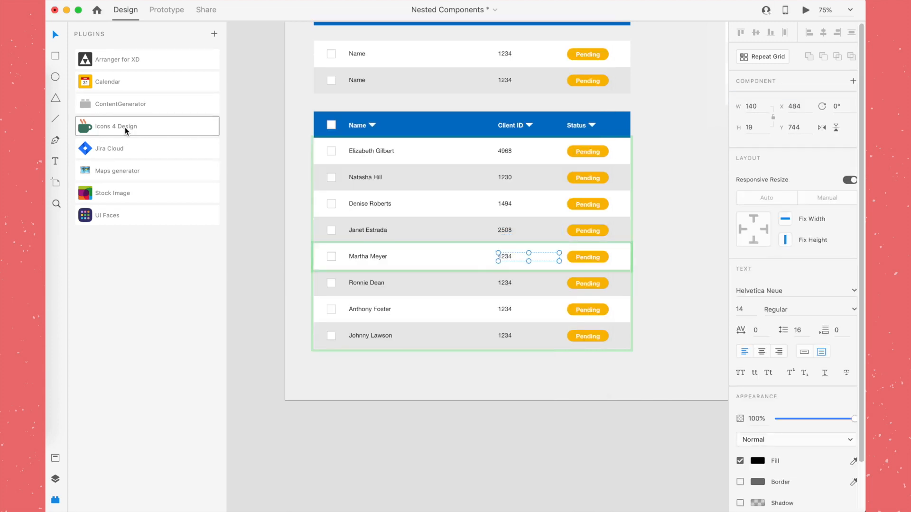
left_click(95, 104)
left_click(383, 285)
double_click(505, 308)
left_click(95, 104)
left_click(384, 285)
double_click(505, 334)
left_click(94, 104)
left_click(383, 285)
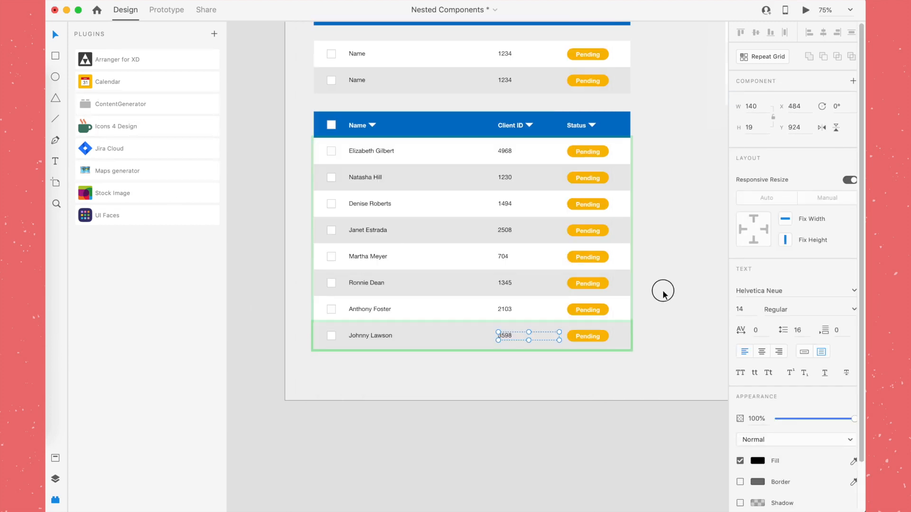
Step: Switch the status badge in the grid's second row to its Default State, Approved
left_click_drag(570, 254, 588, 273)
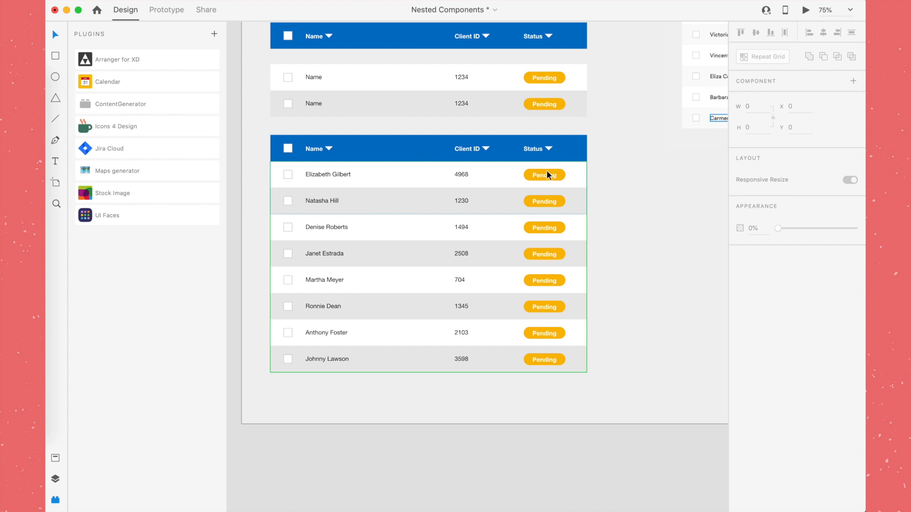
left_click(544, 175)
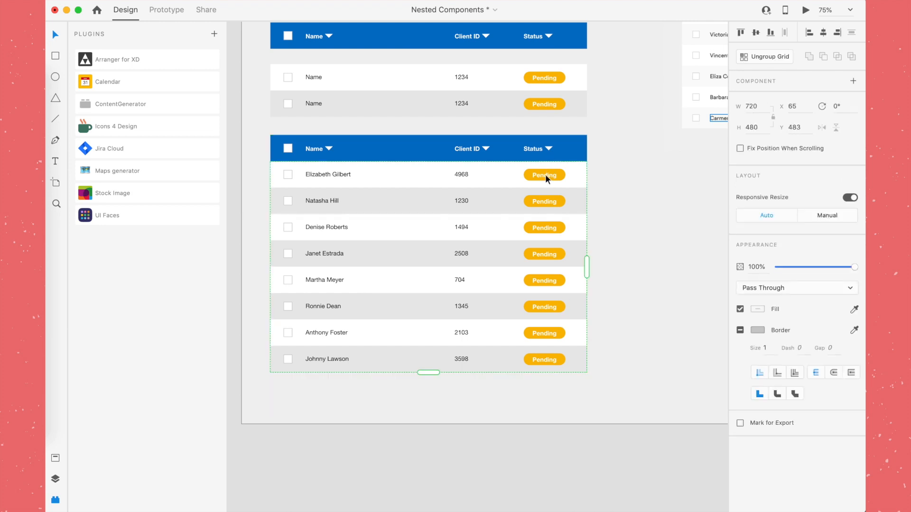
double_click(547, 202)
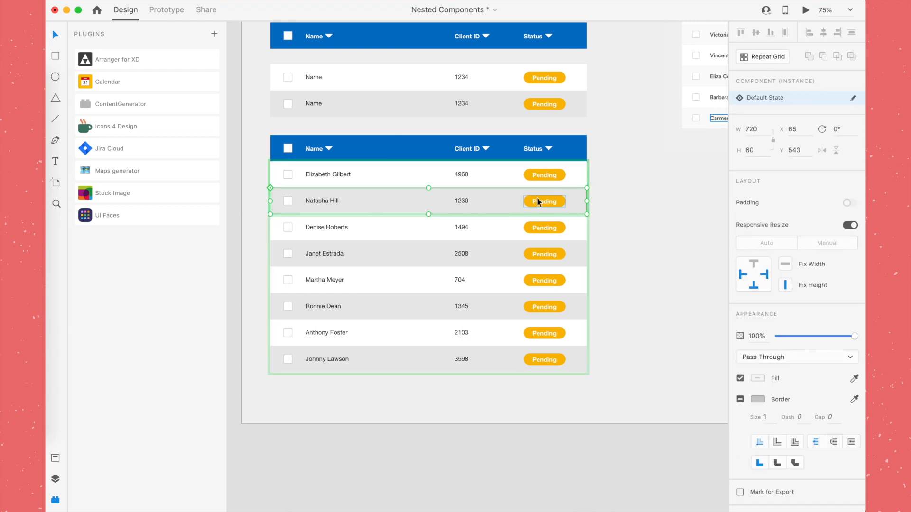
double_click(537, 200)
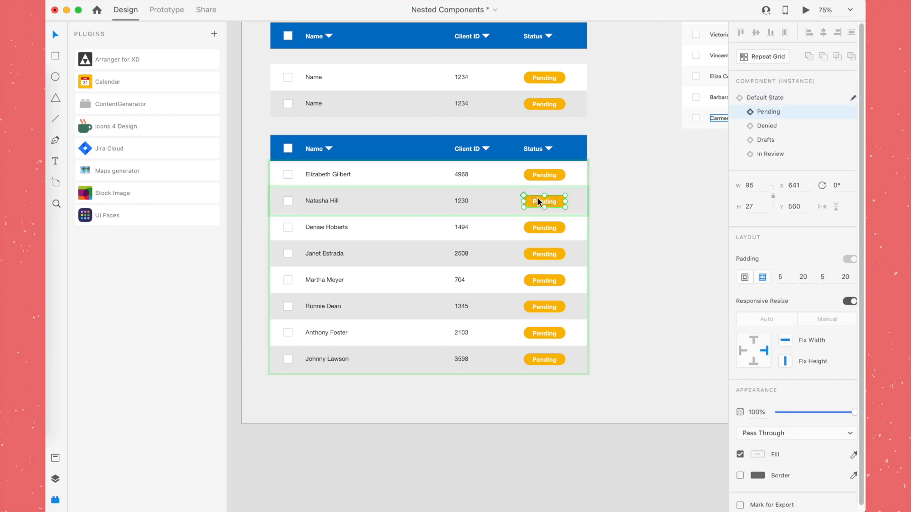
left_click(771, 98)
Step: Set the status badge to Denied in the grid's third row and to Drafts in the fourth row
left_click(553, 228)
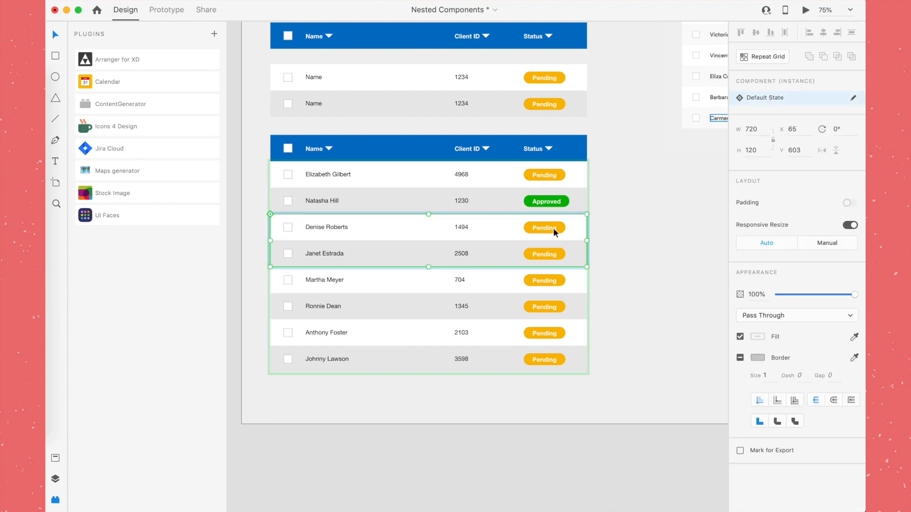
double_click(553, 227)
left_click(781, 127)
double_click(536, 254)
left_click(766, 139)
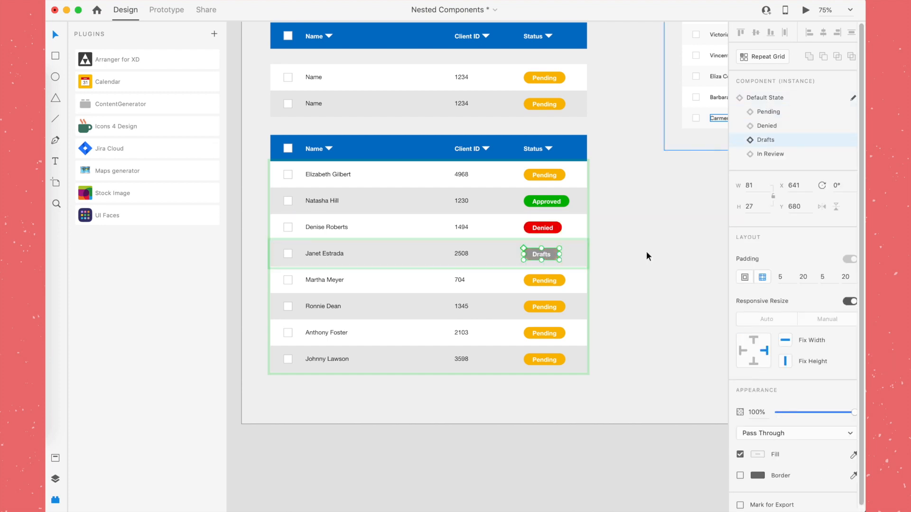
Step: Set the status badges in the grid's fifth to eighth rows to In Review, Default State (Approved), Drafts and In Review respectively
double_click(544, 280)
left_click(770, 154)
double_click(544, 307)
left_click(765, 97)
double_click(544, 333)
left_click(765, 139)
double_click(544, 359)
left_click(770, 154)
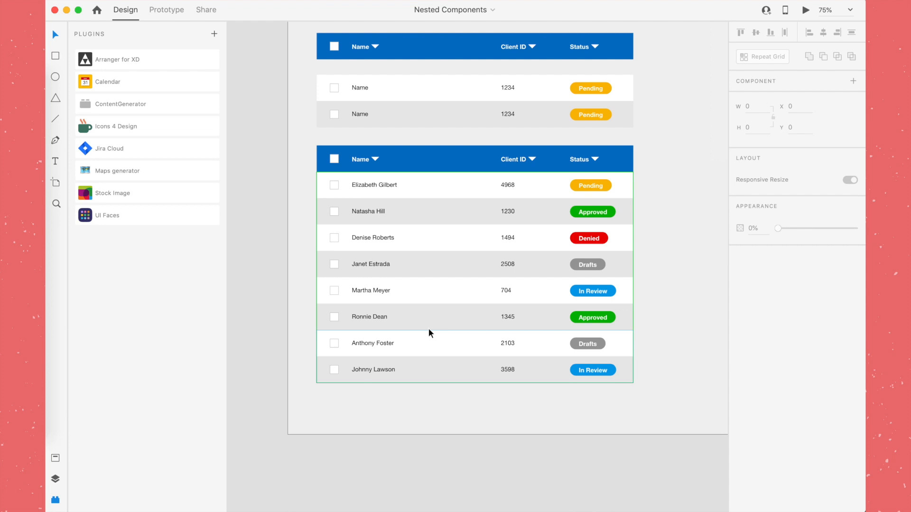
Step: Open the master component of the header instance above the filled grid for editing
scroll(520, 127, "up", 5)
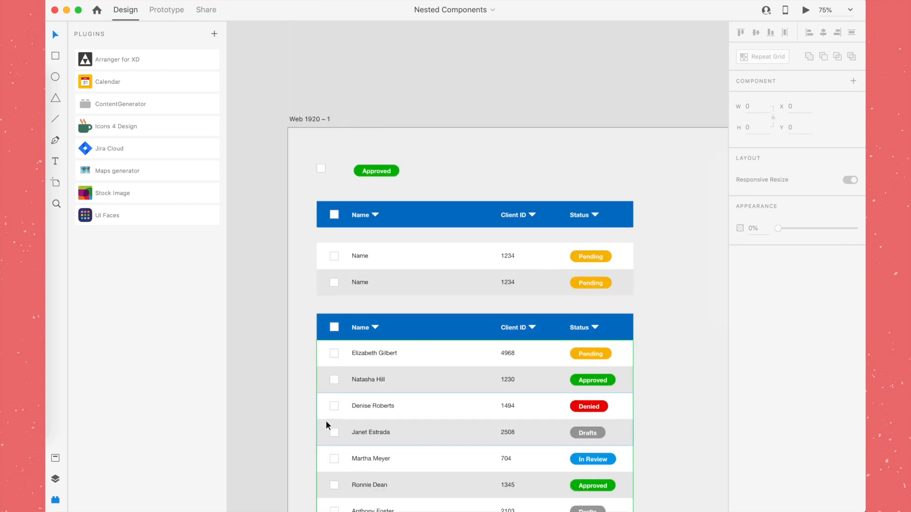
scroll(326, 415, "down", 3)
key("space")
left_click_drag(434, 342, 433, 362)
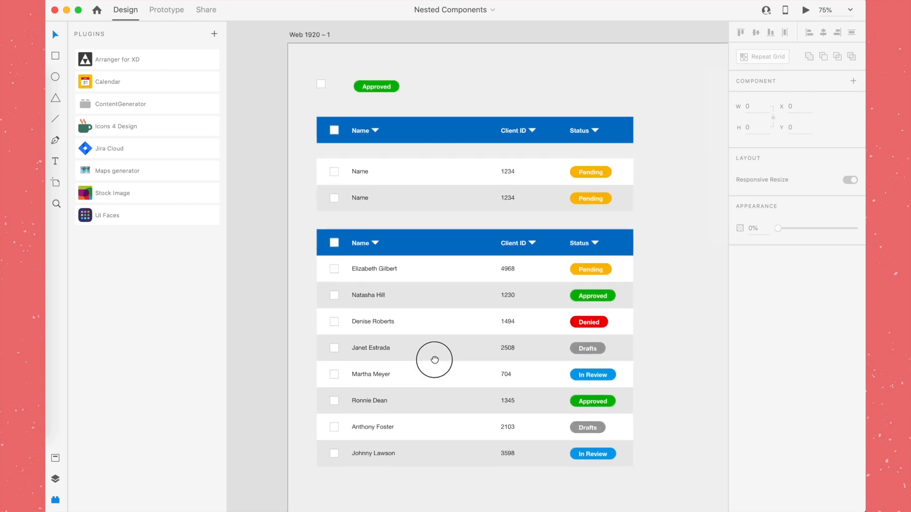
left_click(427, 132)
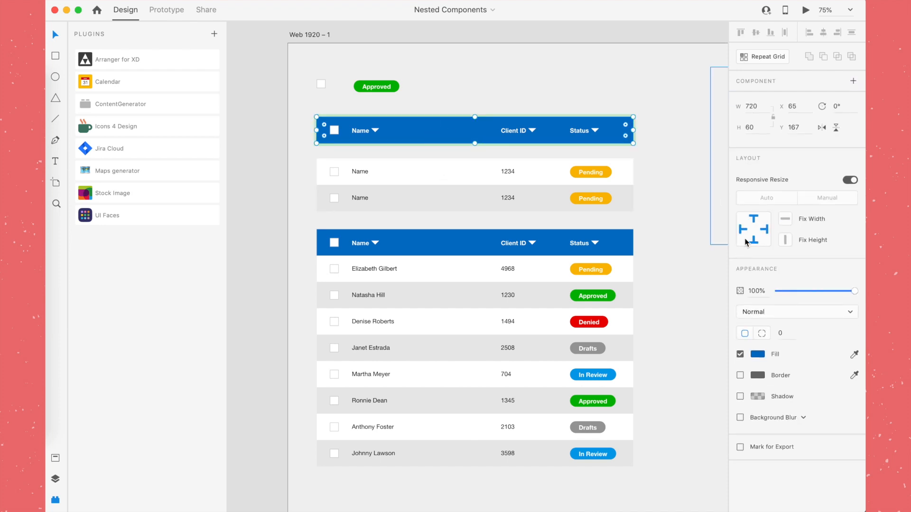
left_click(702, 174)
left_click(472, 242)
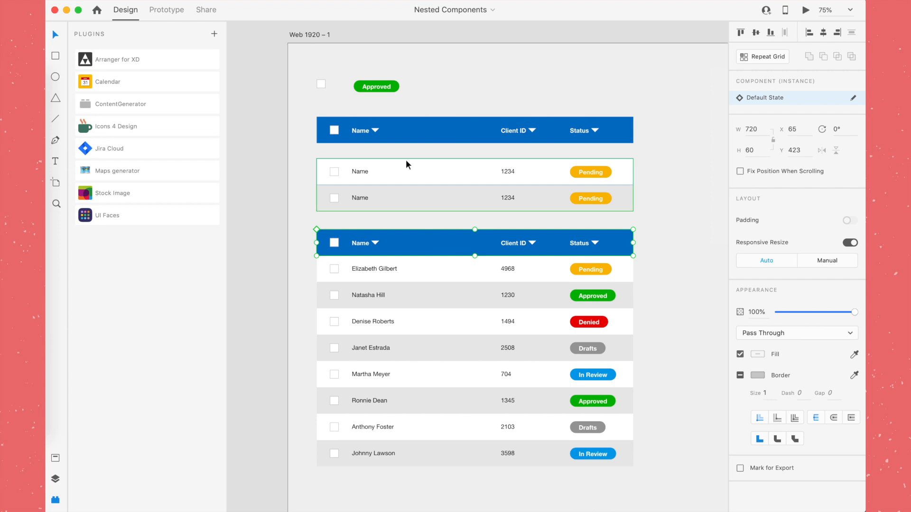
right_click(434, 251)
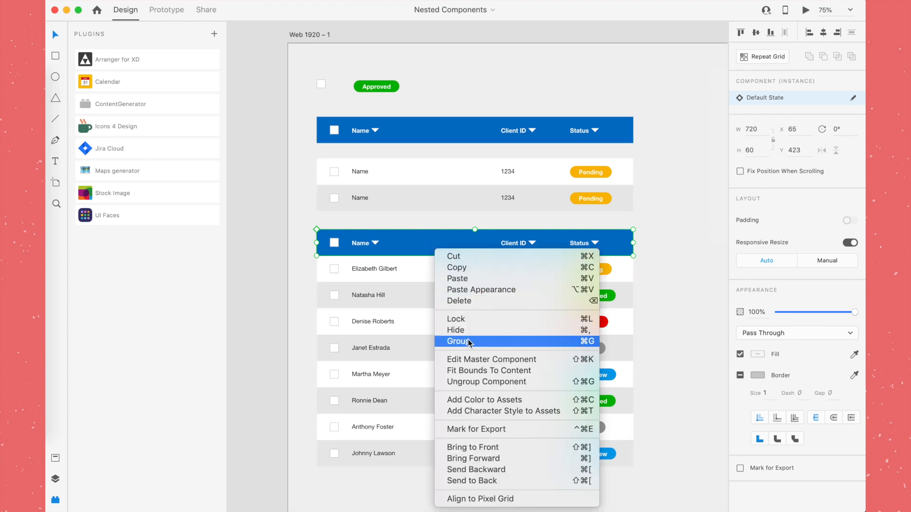
left_click(472, 360)
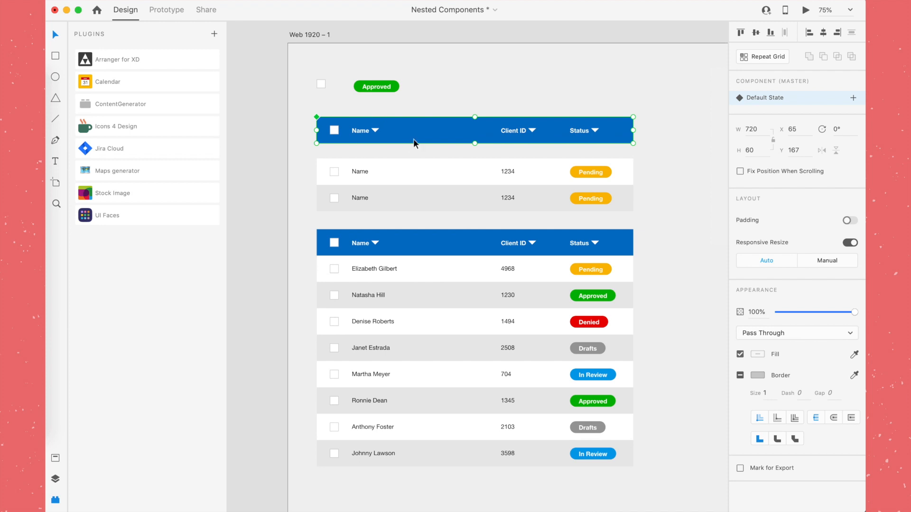
Step: Change the fill of the master header's background rectangle to dark purple
double_click(441, 138)
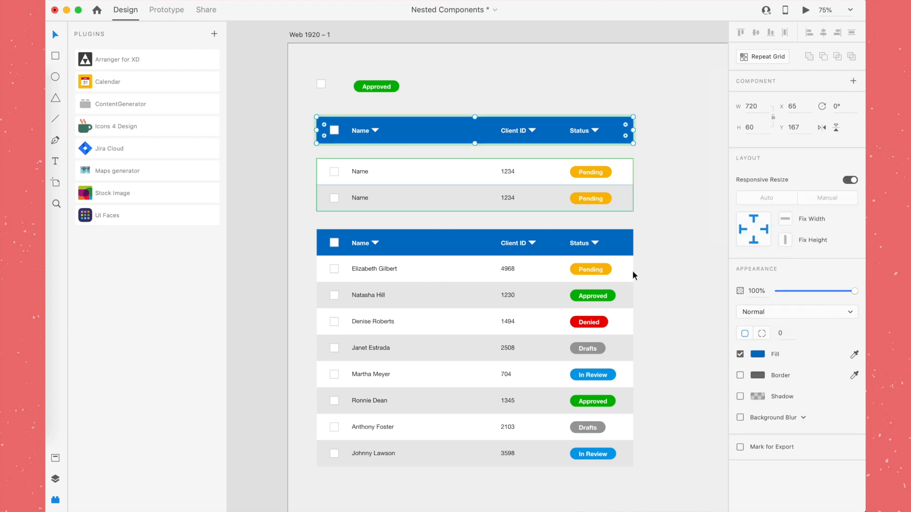
left_click(759, 355)
mouse_move(639, 327)
left_mouse_down()
mouse_move(687, 356)
mouse_move(692, 346)
mouse_move(706, 386)
left_mouse_up()
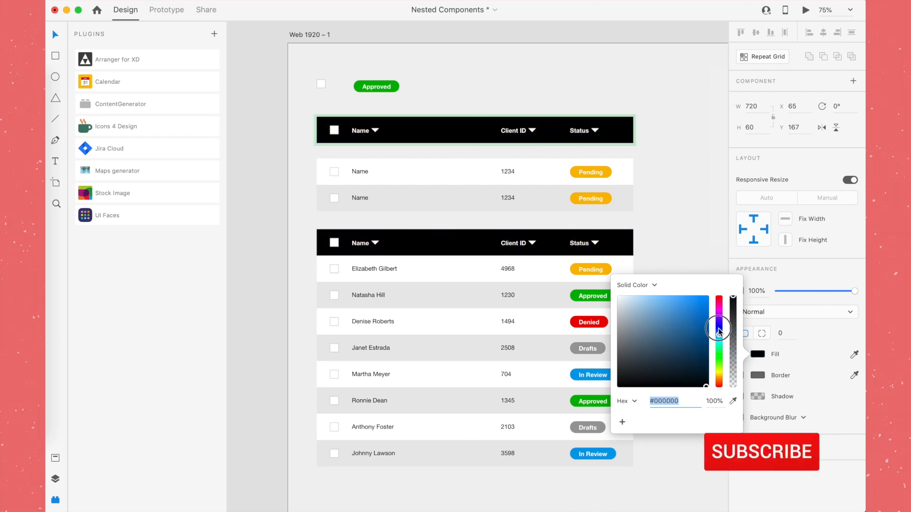
left_click_drag(719, 329, 718, 319)
left_click(703, 320)
left_click(688, 261)
Step: Change the background fill of the grey master row component to light purple
double_click(444, 207)
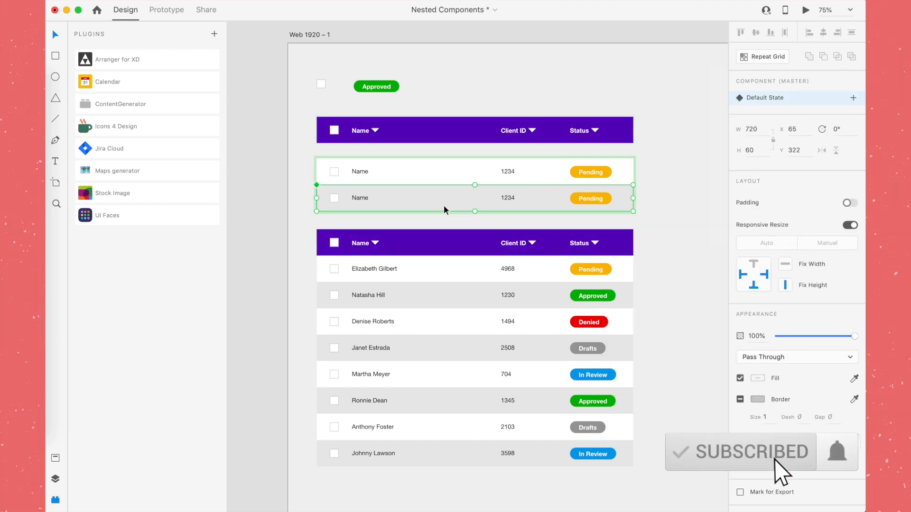
left_click(484, 196)
left_click(758, 354)
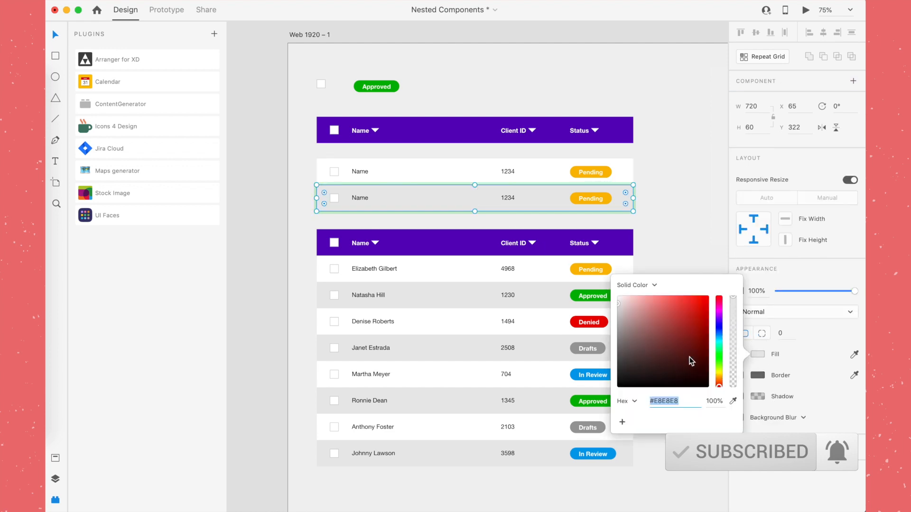
left_click_drag(716, 351, 716, 319)
left_click_drag(640, 304, 633, 297)
left_click(681, 178)
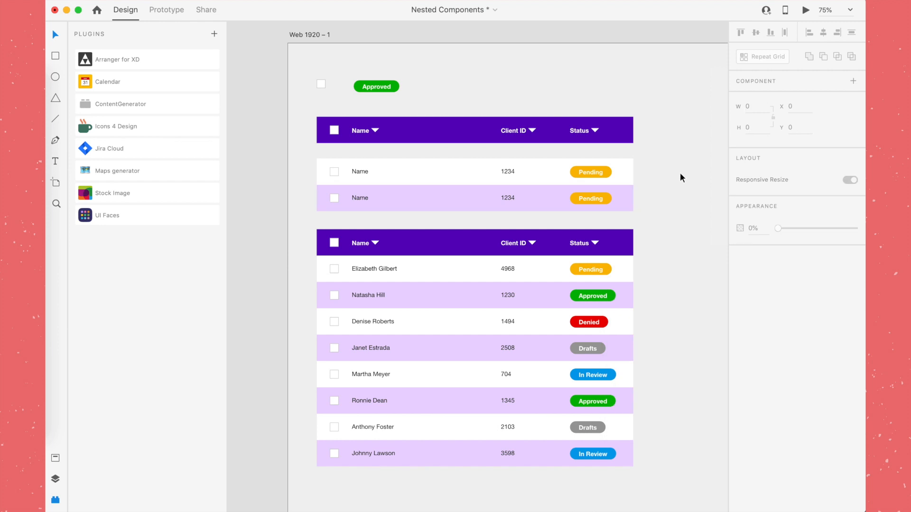
Step: Try the Courier font on the label of the master Approved badge
left_click(396, 88)
left_click(379, 89)
double_click(451, 93)
left_click(381, 86)
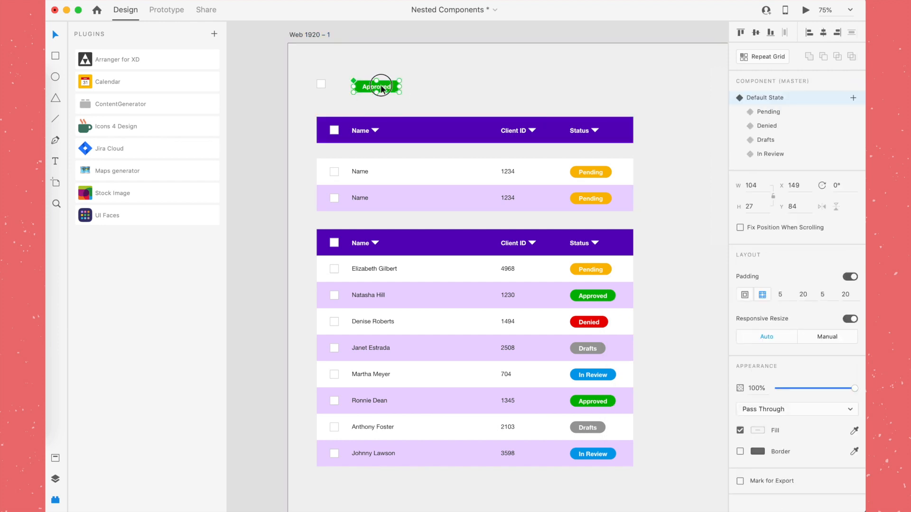
double_click(380, 87)
double_click(381, 86)
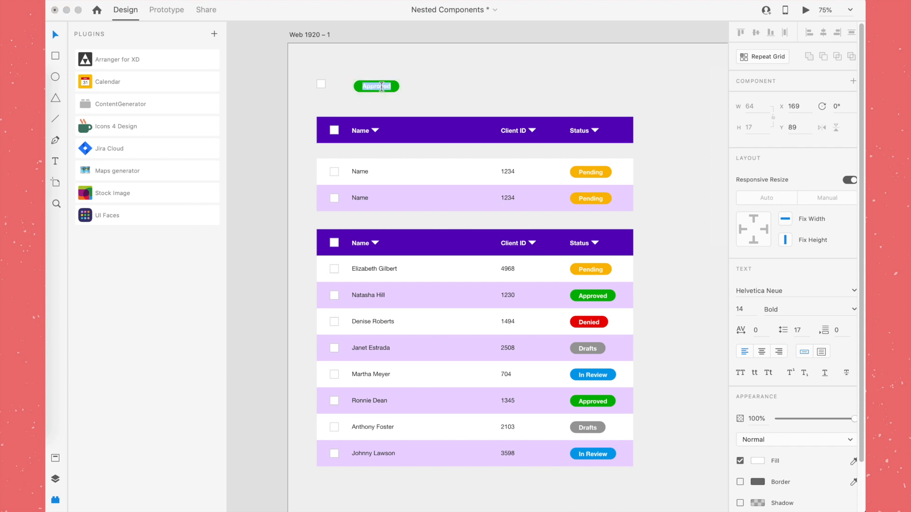
left_click(796, 291)
type("Courier")
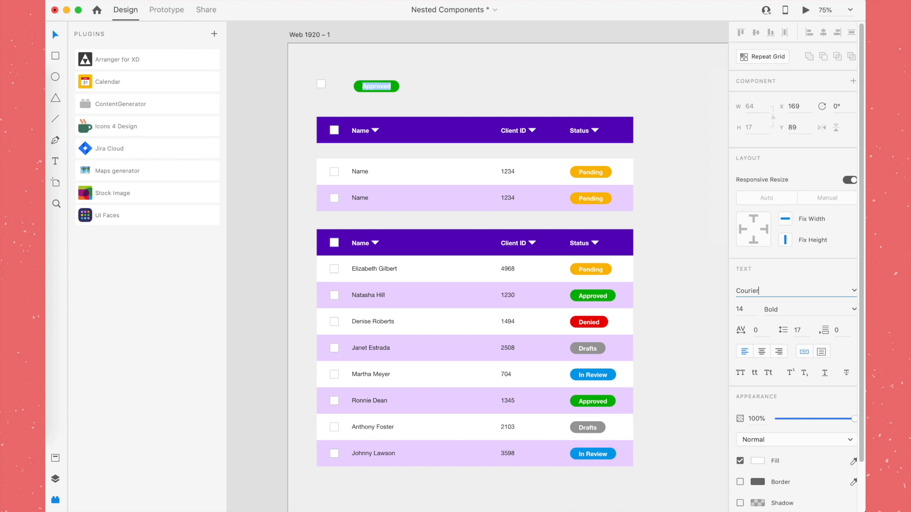
key("Return")
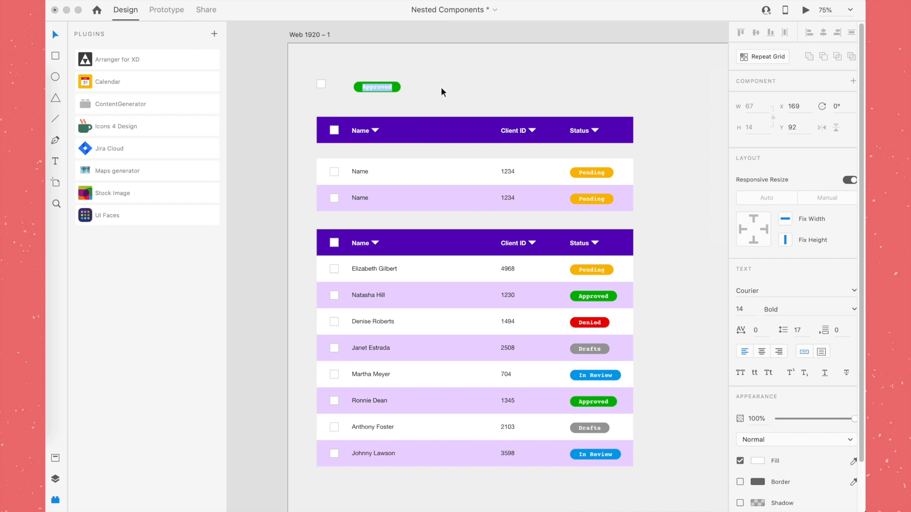
key("Escape")
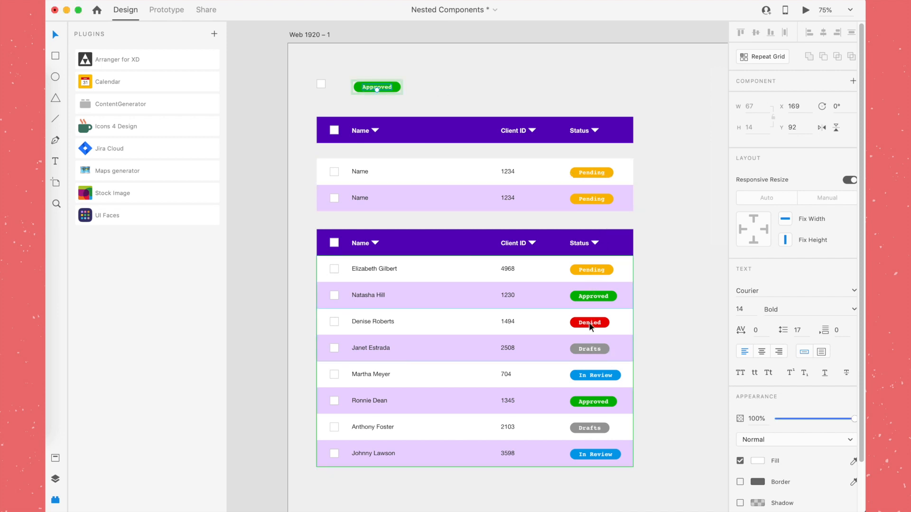
Step: Undo the font change on the master Approved badge
left_click(423, 86)
key("super+z")
key("super+z")
key("super+z")
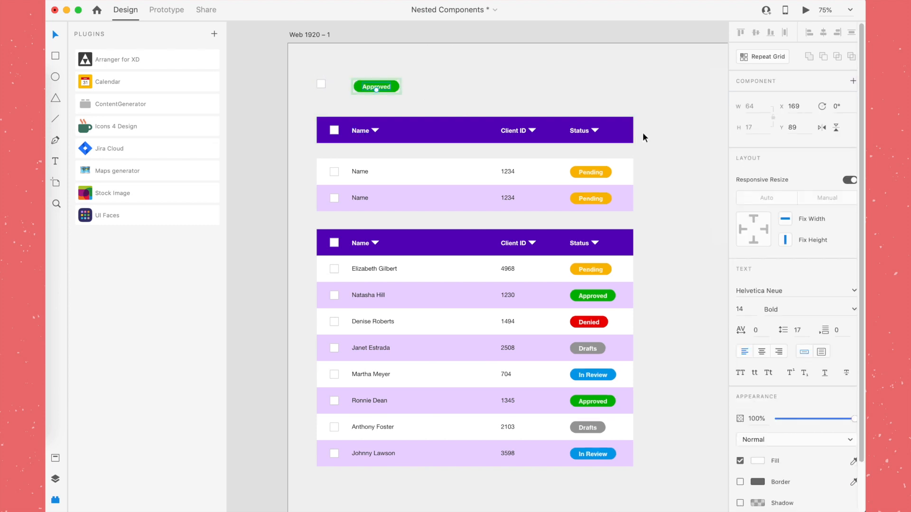
Step: Deselect the badge and save the document
left_click(596, 104)
key("super+s")
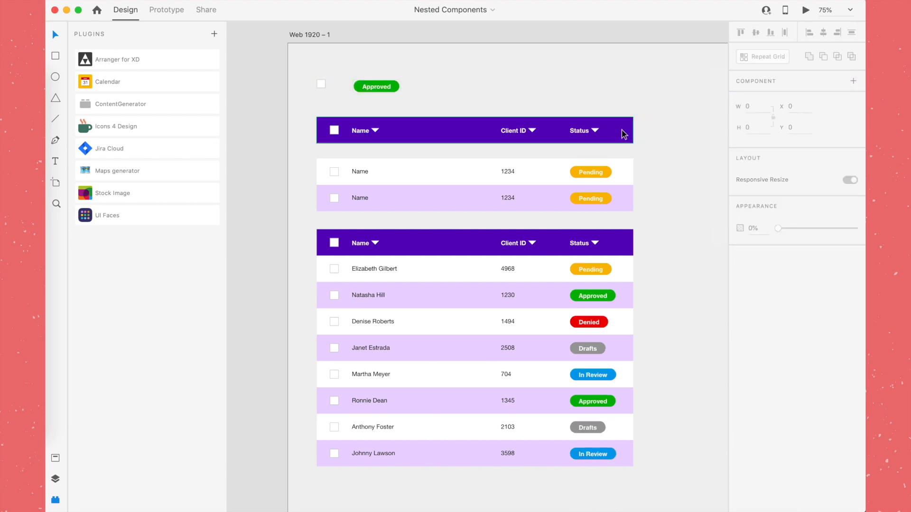
Step: Try stretching the master Approved badge to 609 wide by 56 high and undo the resize
left_click_drag(606, 184, 591, 186)
scroll(616, 178, "down", 2)
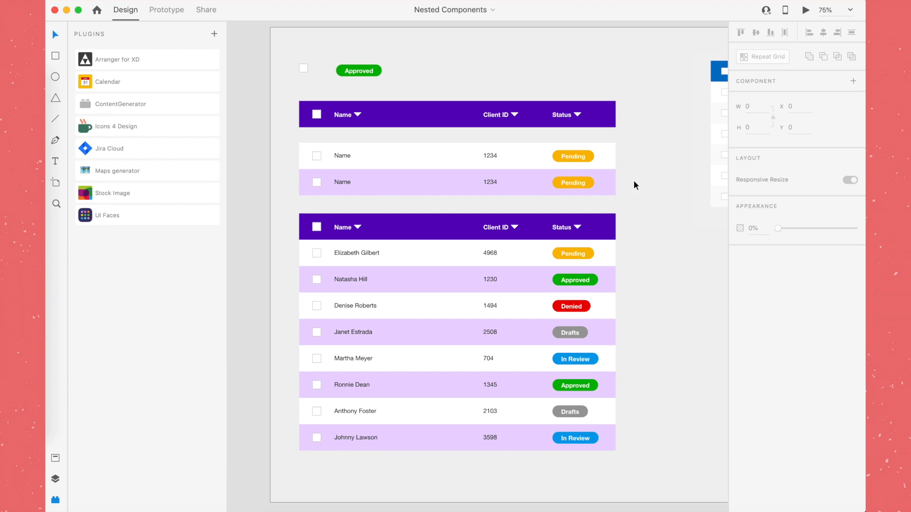
left_click(369, 69)
left_click_drag(381, 72, 522, 73)
left_click_drag(523, 79, 473, 79)
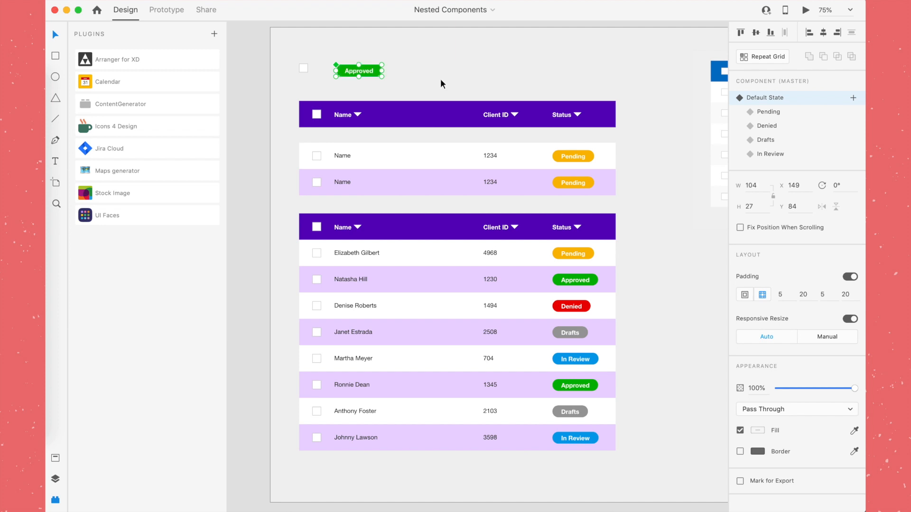
left_click_drag(379, 72, 603, 89)
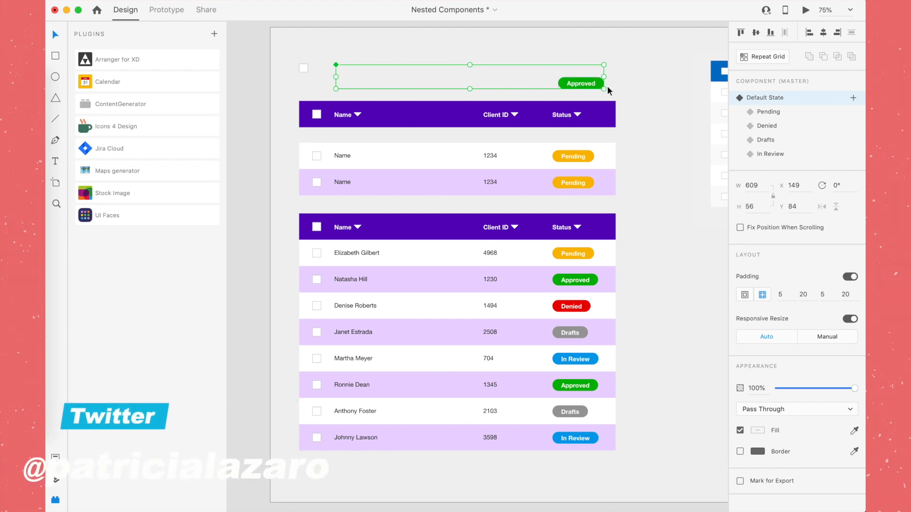
key("super+z")
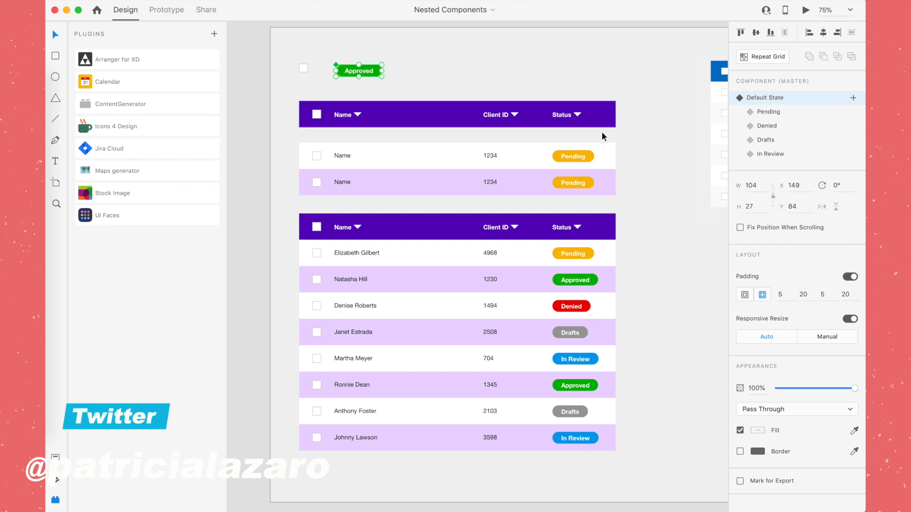
left_click(644, 133)
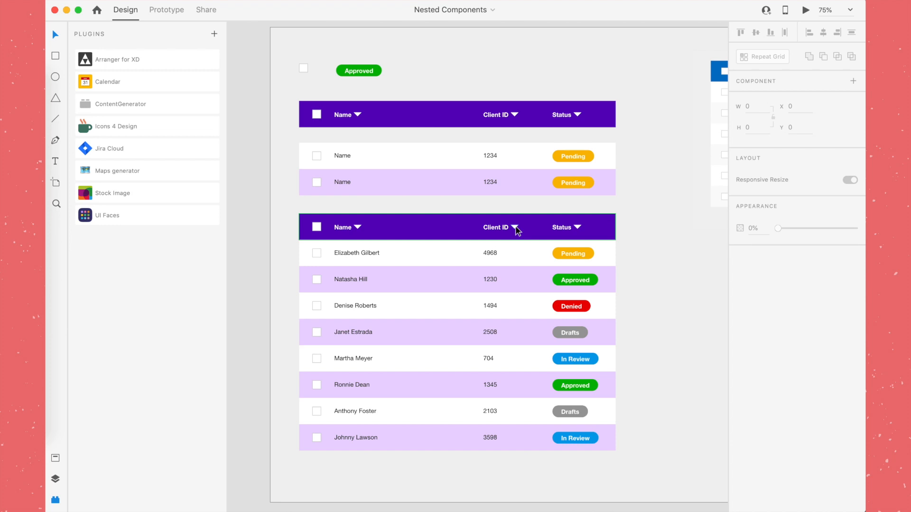
left_click(534, 75)
scroll(536, 79, "up", 1)
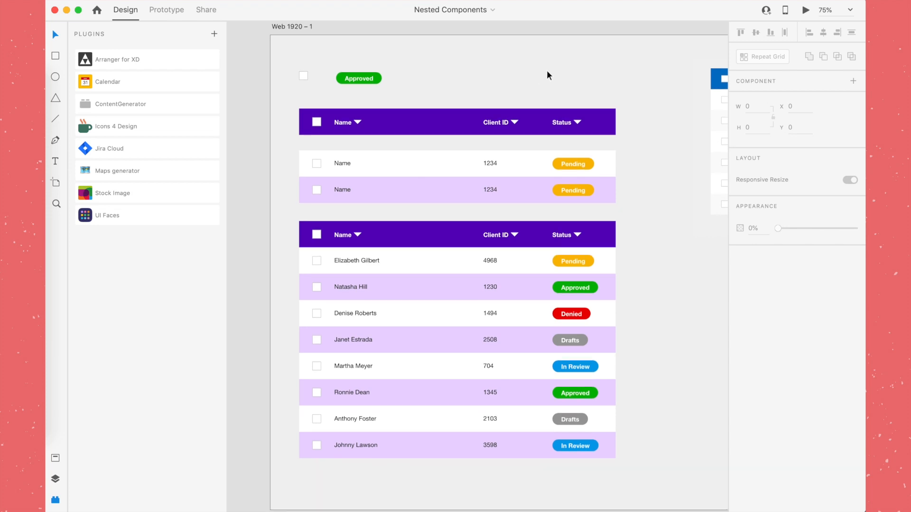
scroll(642, 123, "up", 2)
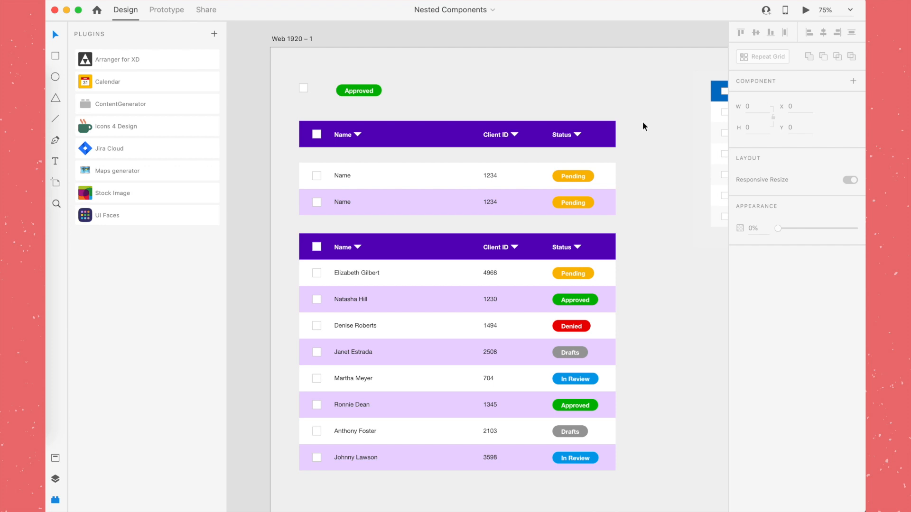
key("super+minus")
key("super+equal")
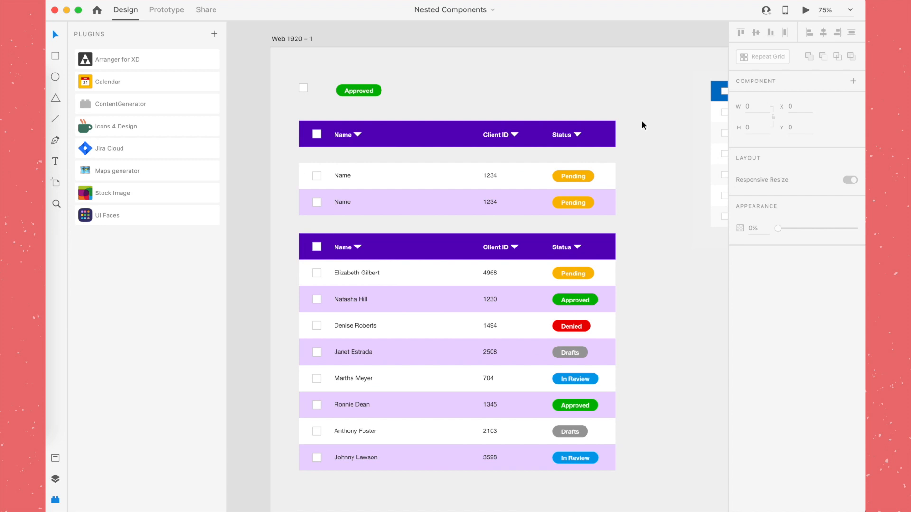